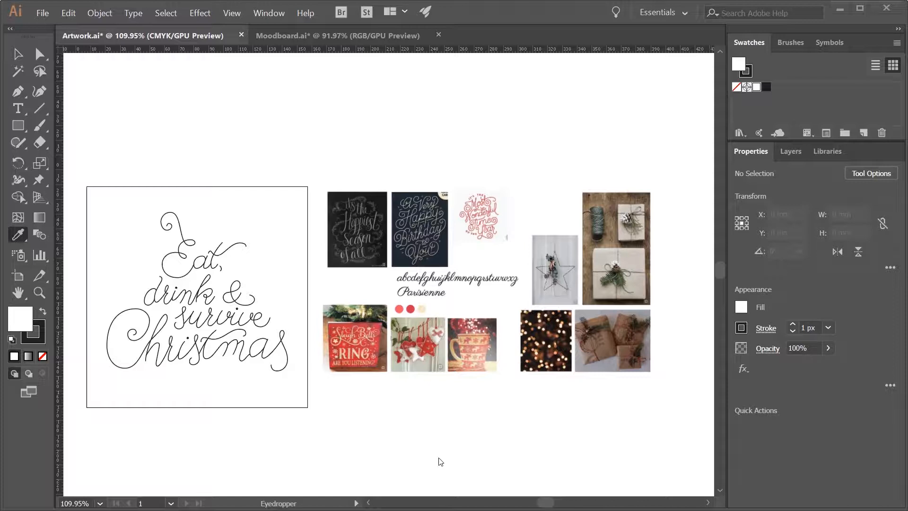
# Sample the coral, red and cream circles on the moodboard and save each colour as a global CMYK swatch
pyautogui.click(399, 308)
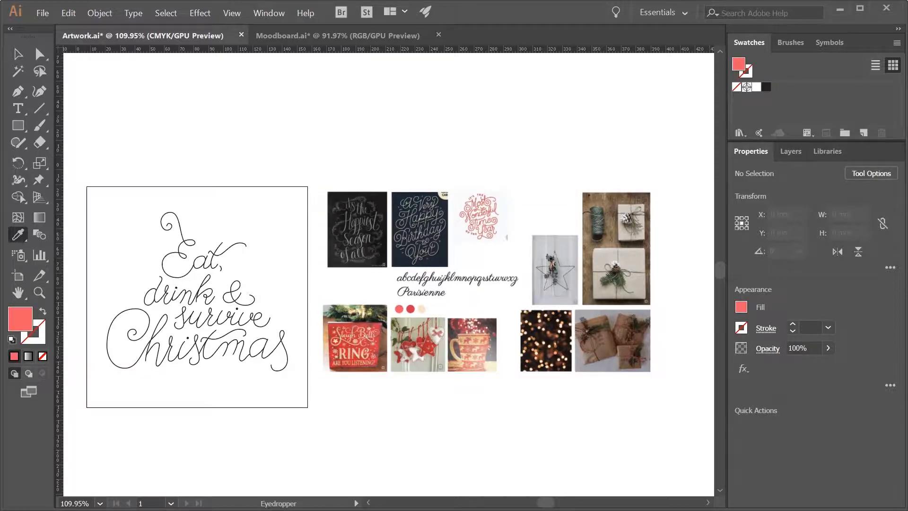
pyautogui.click(864, 133)
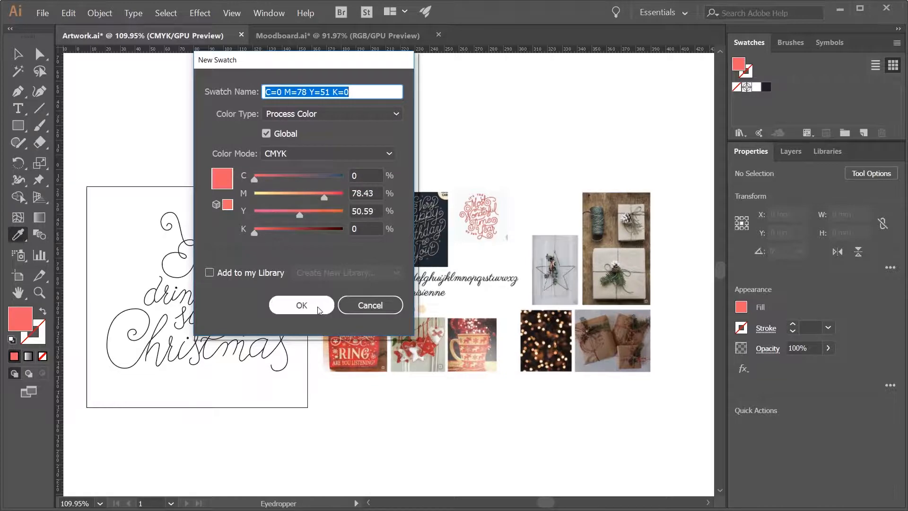
pyautogui.click(301, 305)
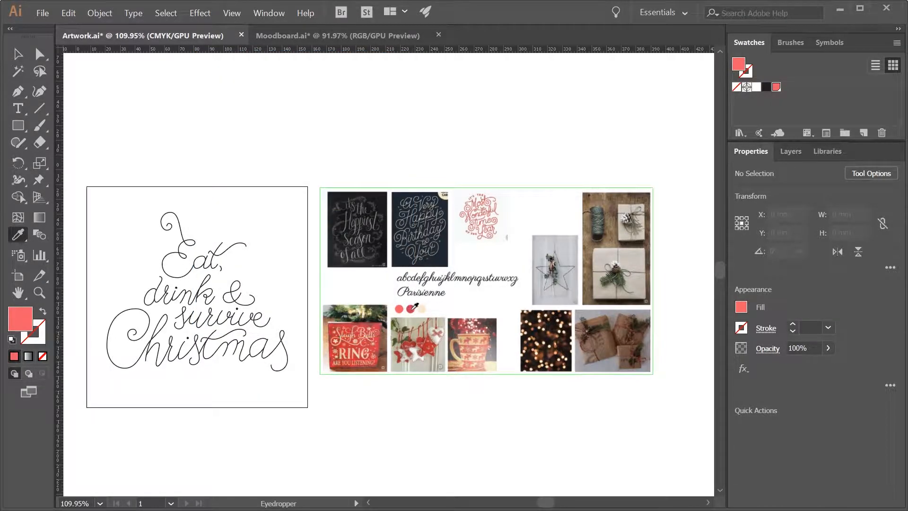
pyautogui.click(411, 309)
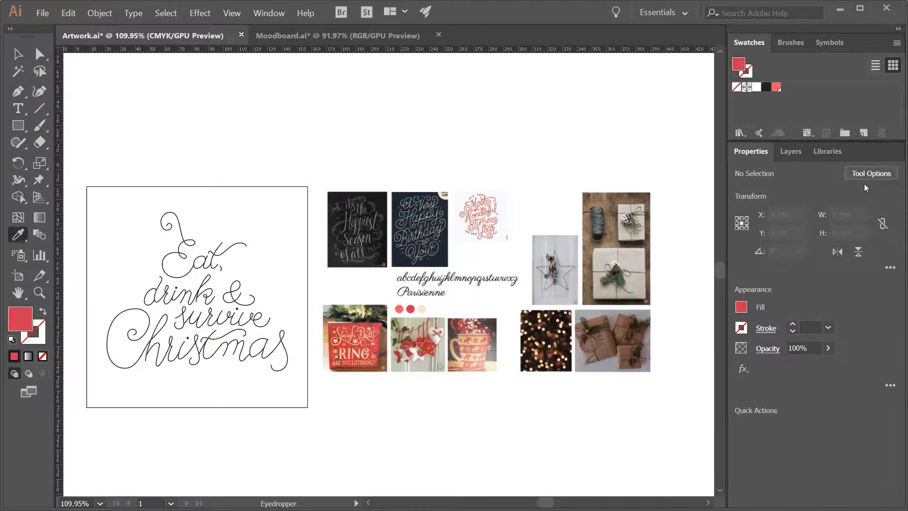
pyautogui.click(863, 133)
pyautogui.click(301, 305)
pyautogui.click(423, 308)
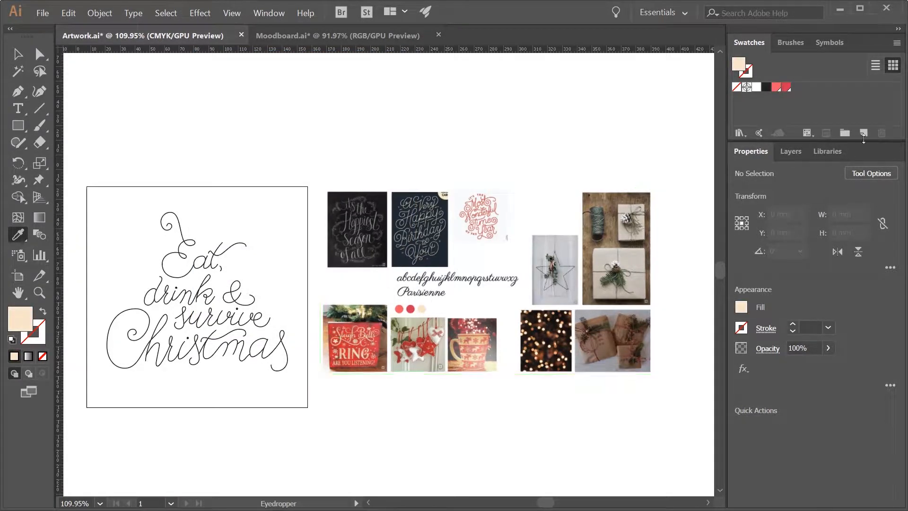
pyautogui.click(863, 134)
pyautogui.click(291, 306)
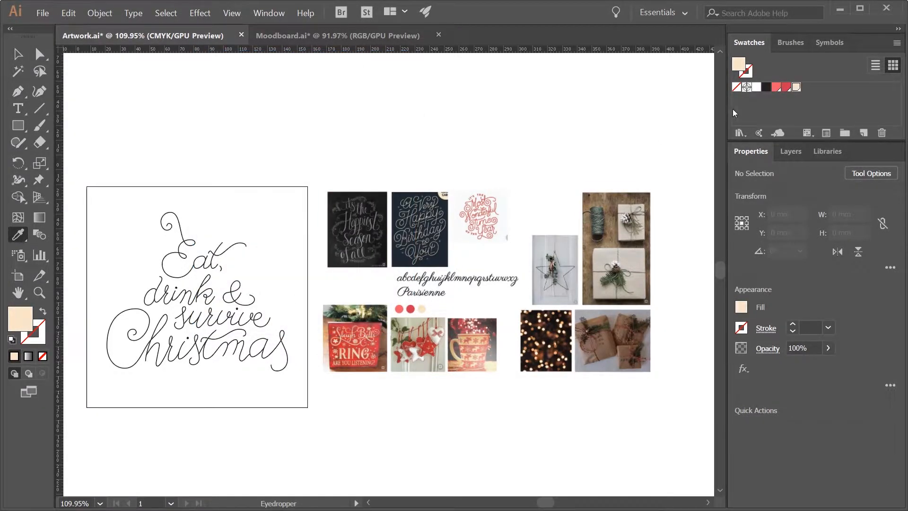
# Gather the coral, red and cream swatches into a new colour group named "color palette"
pyautogui.click(846, 134)
pyautogui.press('BackSpace')
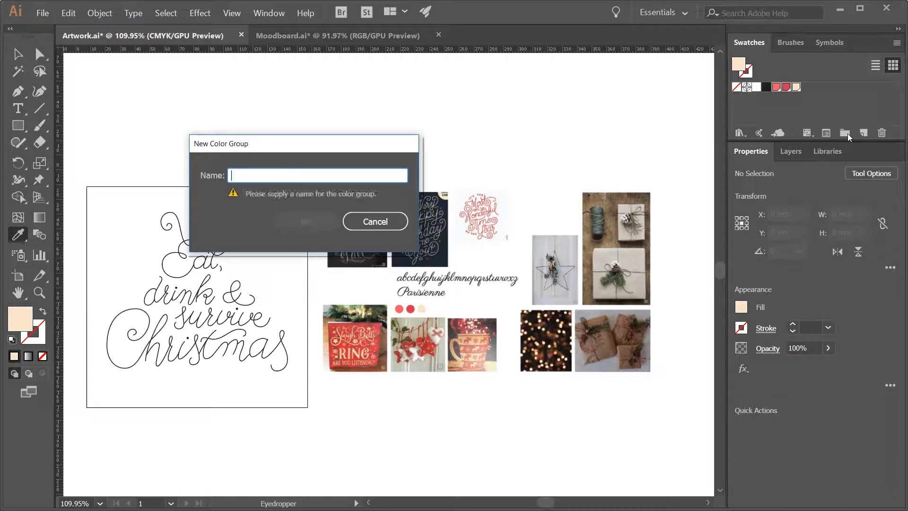
pyautogui.write('color palette')
pyautogui.press('Return')
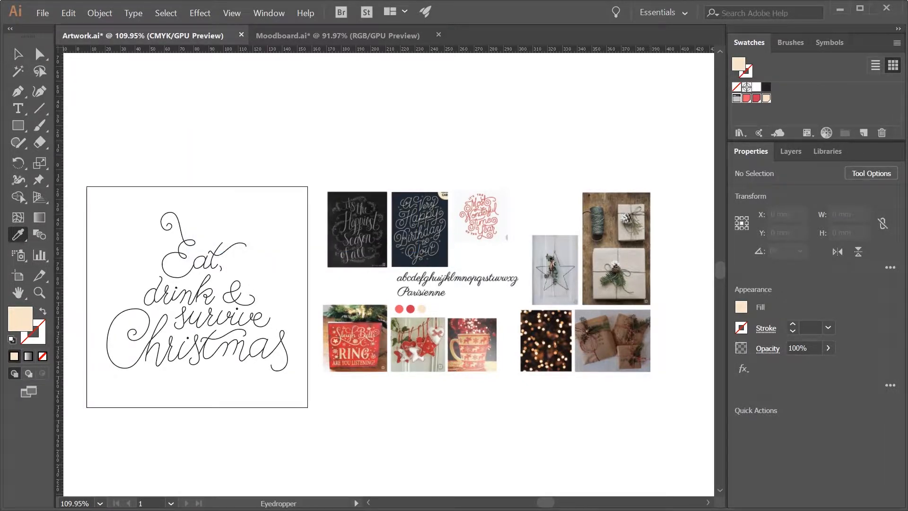
# Select all the lettering paths on the artboard and group them
pyautogui.press('v')
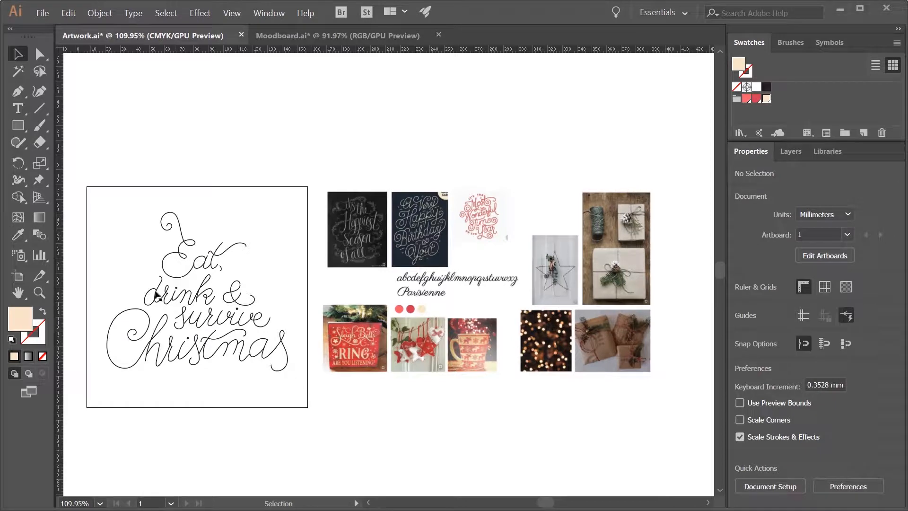
pyautogui.moveTo(302, 387); pyautogui.dragTo(88, 203)
pyautogui.hotkey('ctrl', 'g')
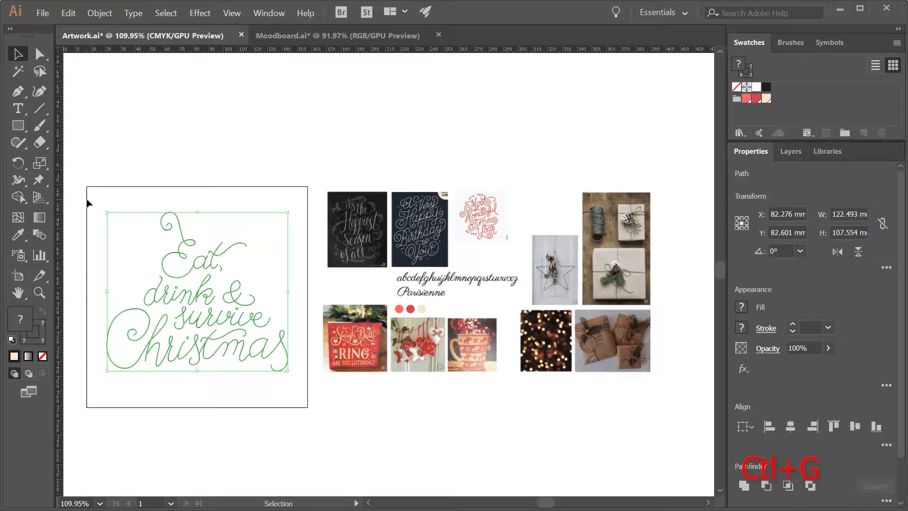
pyautogui.press('a')
pyautogui.hotkey('ctrl', 'g')
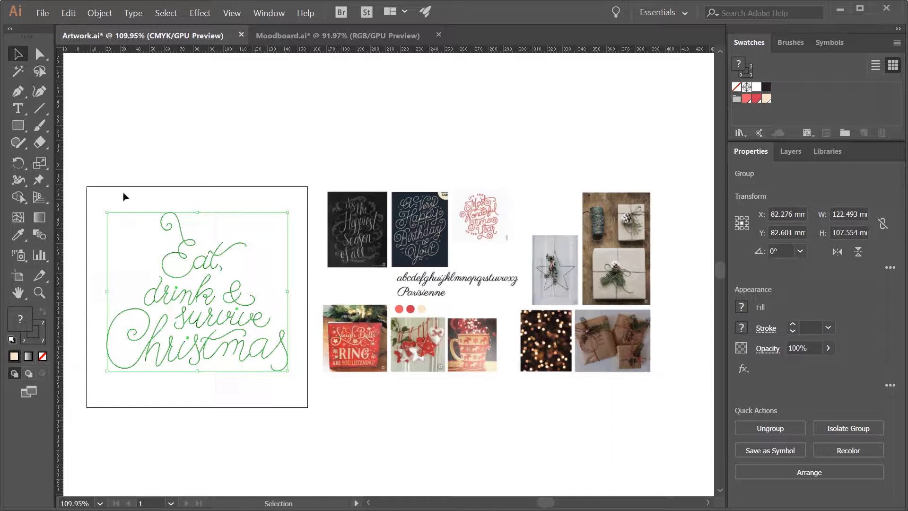
# Draw a 150 x 150 mm rectangle covering the artboard and fill it with the coral swatch
pyautogui.press('m')
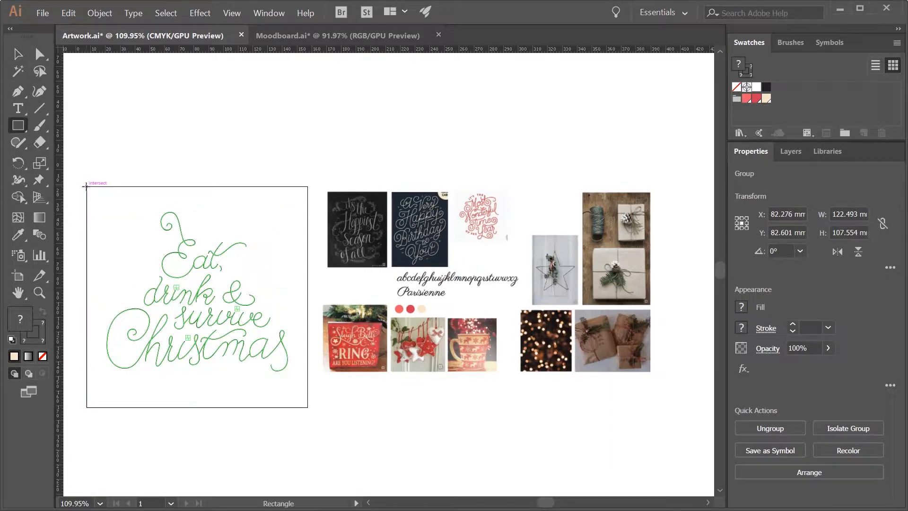
pyautogui.moveTo(85, 186); pyautogui.dragTo(308, 407)
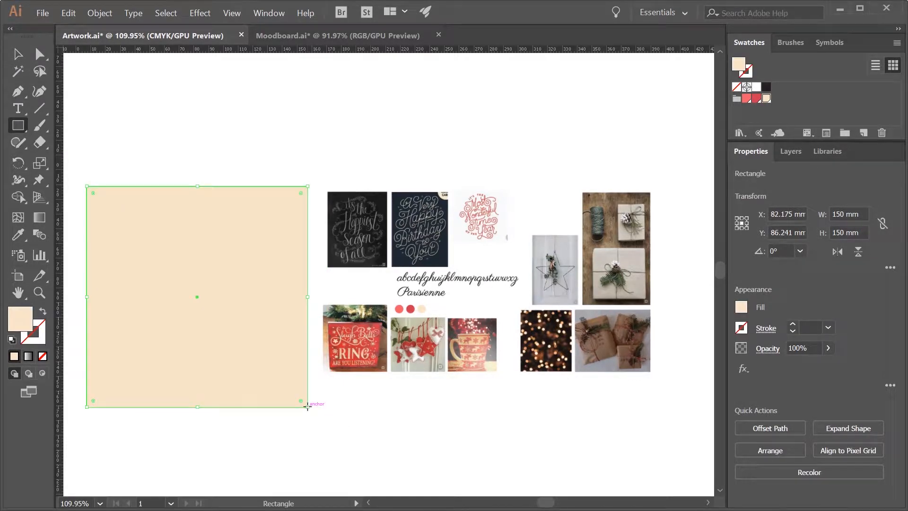
pyautogui.click(745, 100)
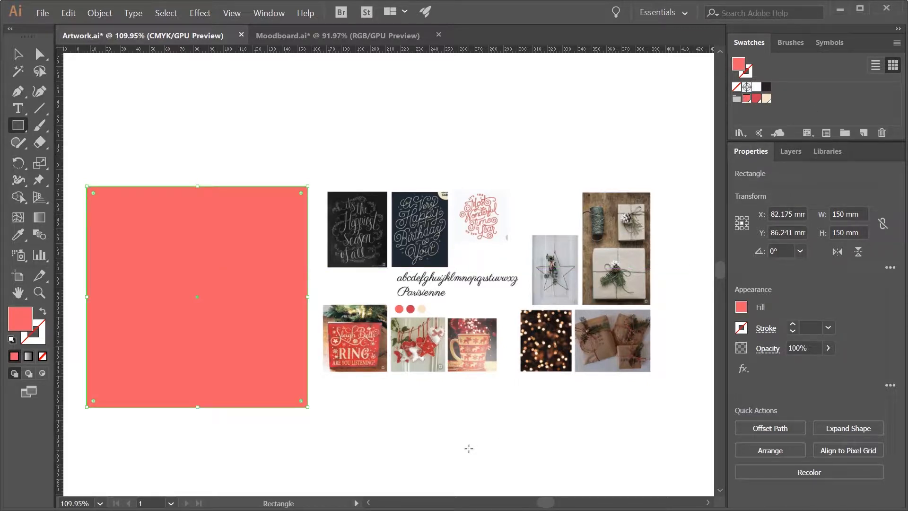
# Cut the coral rectangle, paste it behind the lettering and lock it
pyautogui.press('v')
pyautogui.hotkey('ctrl', 'x')
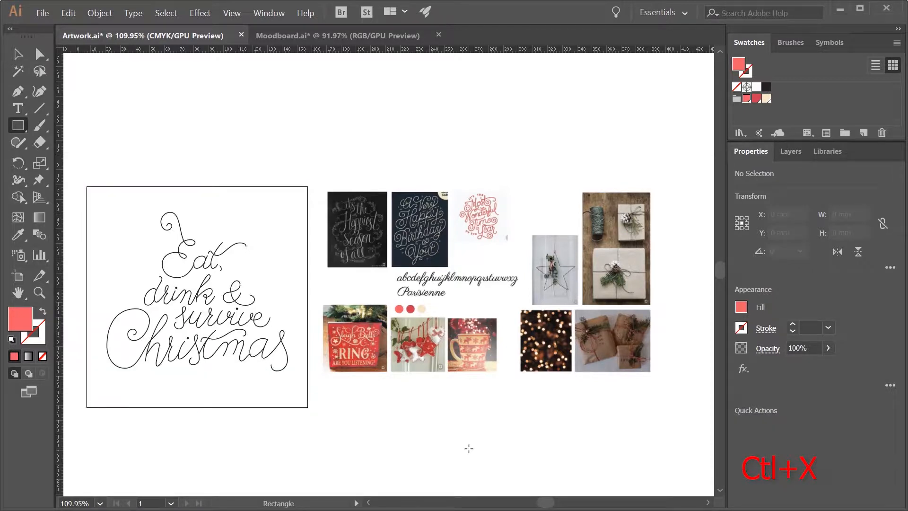
pyautogui.hotkey('ctrl', 'b')
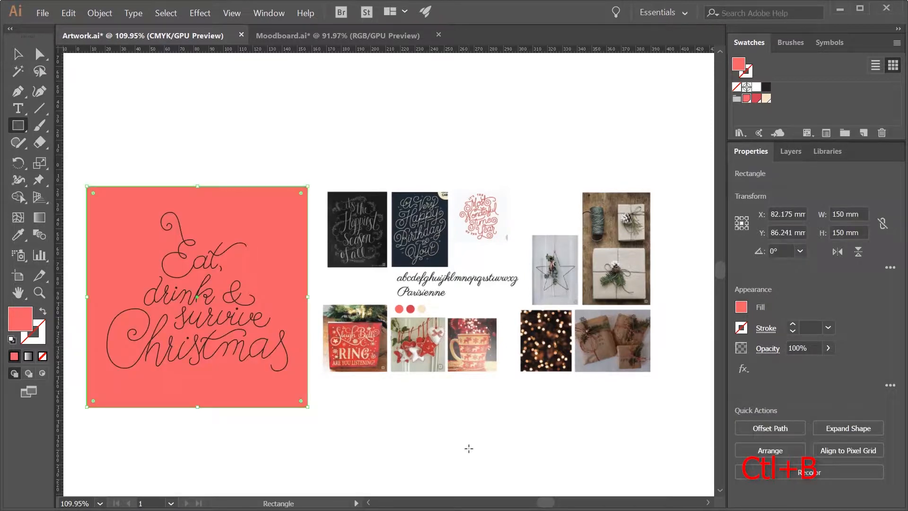
pyautogui.hotkey('ctrl', '2')
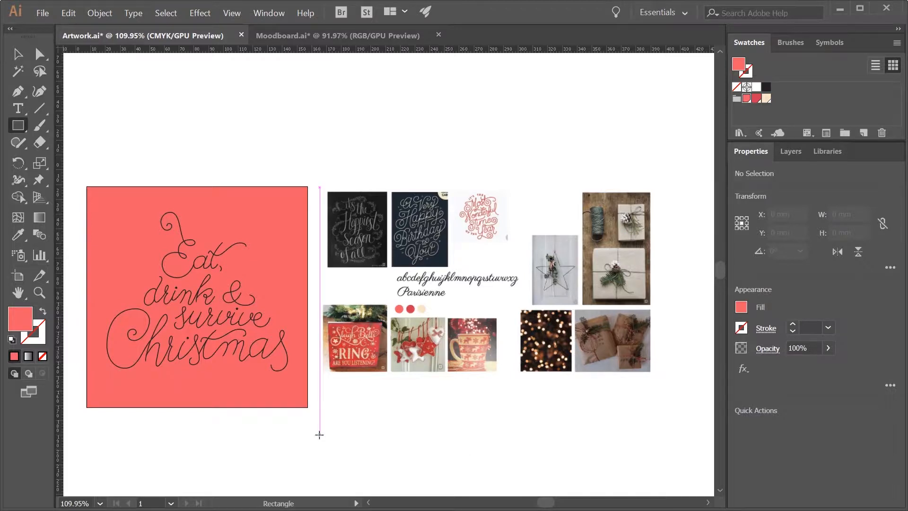
# Set the stroke colour of the lettering group to the cream swatch
pyautogui.press('v')
pyautogui.click(242, 359)
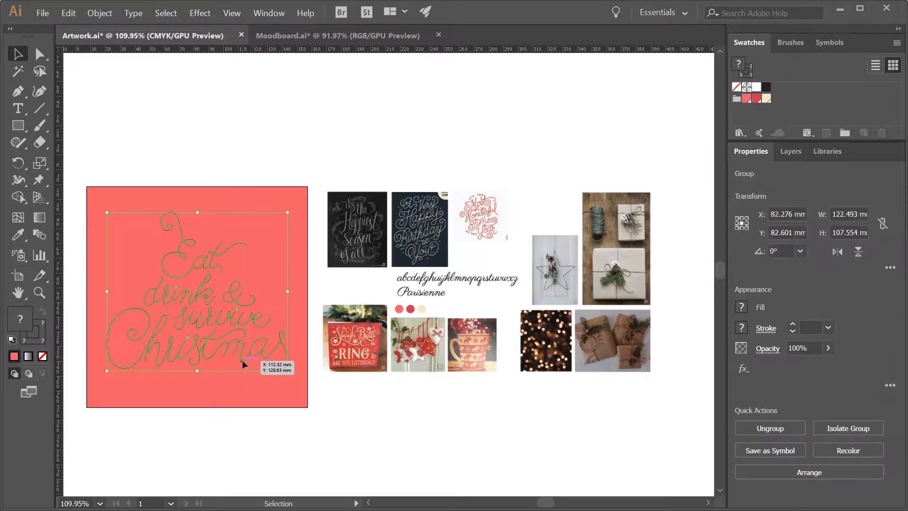
pyautogui.click(41, 336)
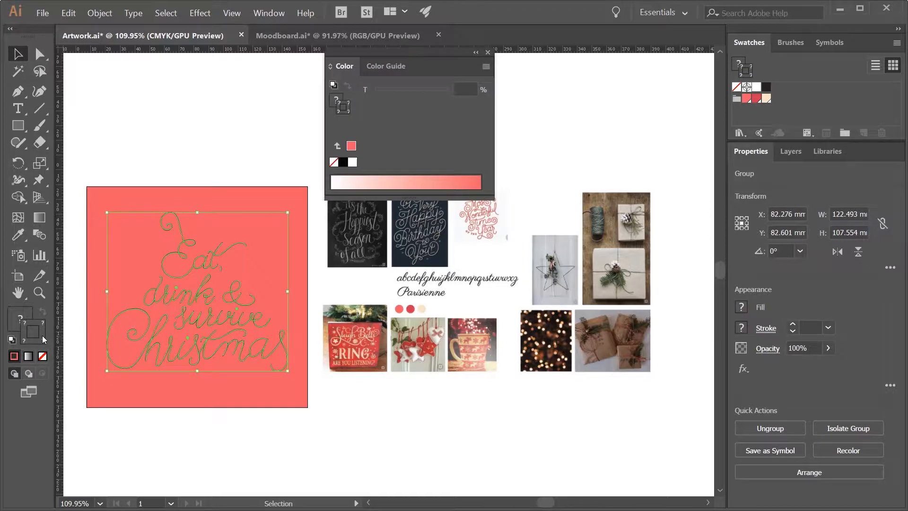
pyautogui.click(765, 99)
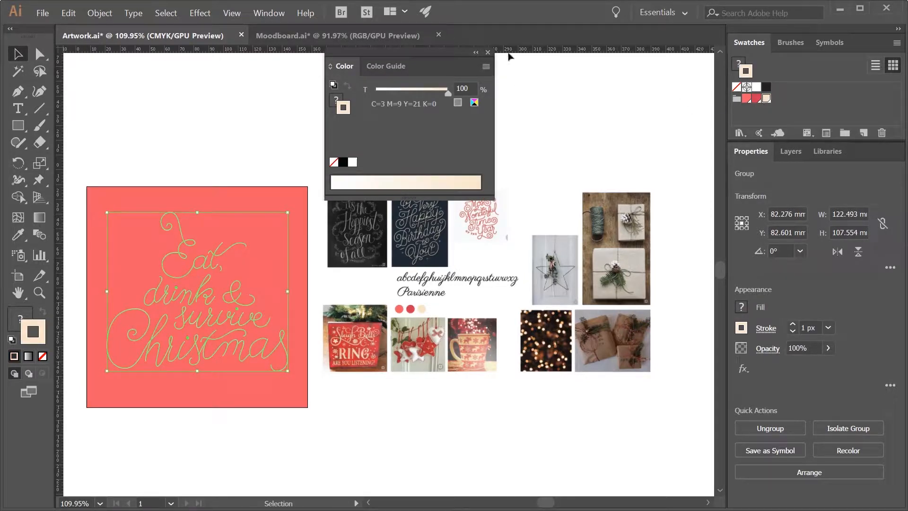
pyautogui.click(488, 53)
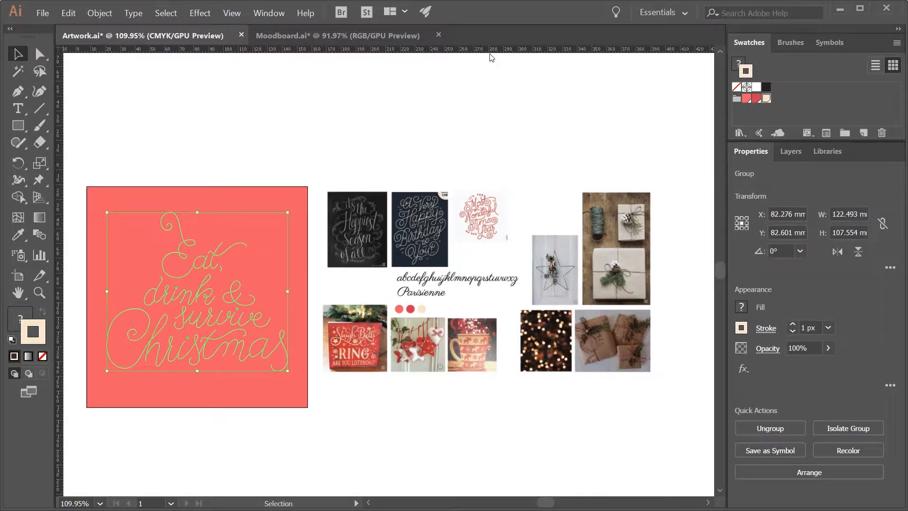
# Hide the selection edges so the lettering strokes show without path highlights
pyautogui.click(232, 13)
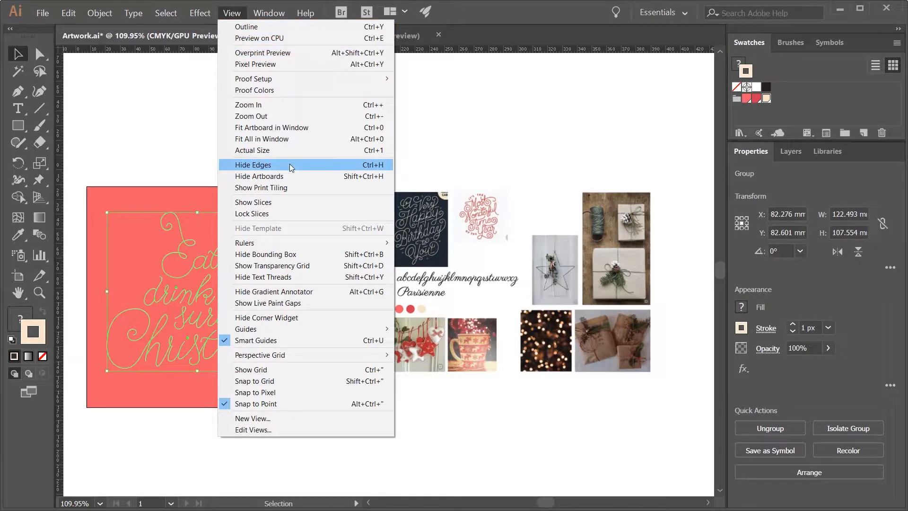
pyautogui.click(290, 164)
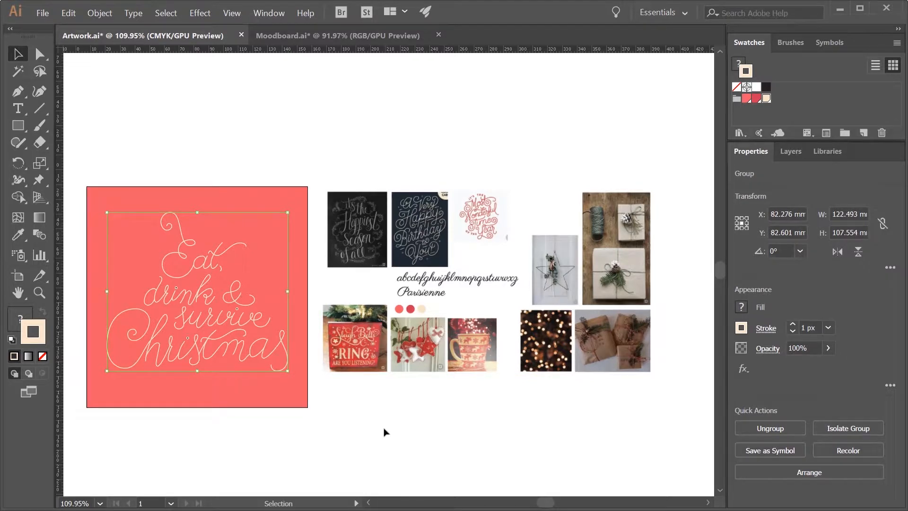
pyautogui.press('a')
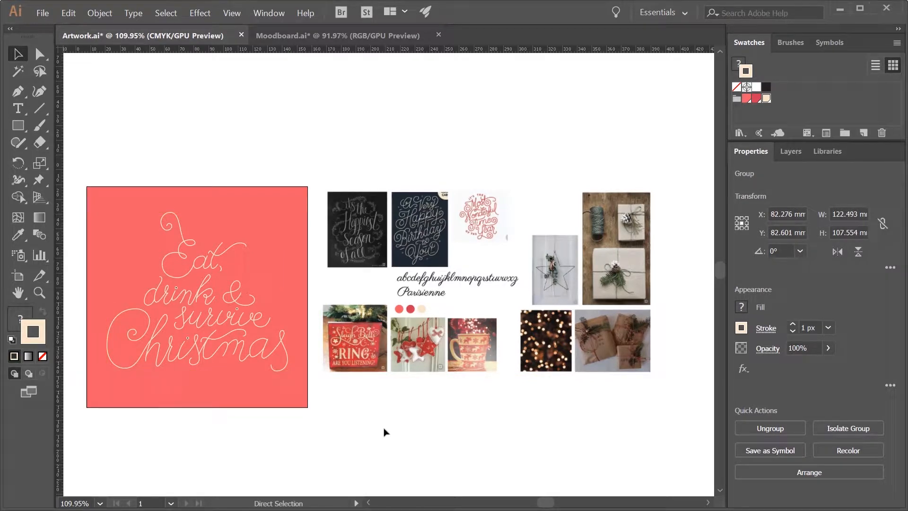
pyautogui.hotkey('ctrl', 'h')
pyautogui.hotkey('ctrl', 'h')
pyautogui.hotkey('ctrl', 'h')
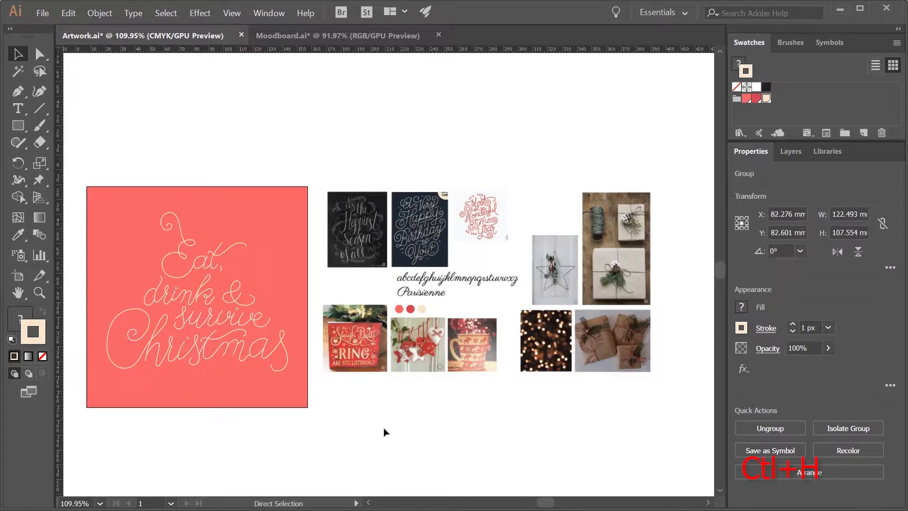
# Set the lettering group's stroke weight to 3 px and deselect it
pyautogui.press('v')
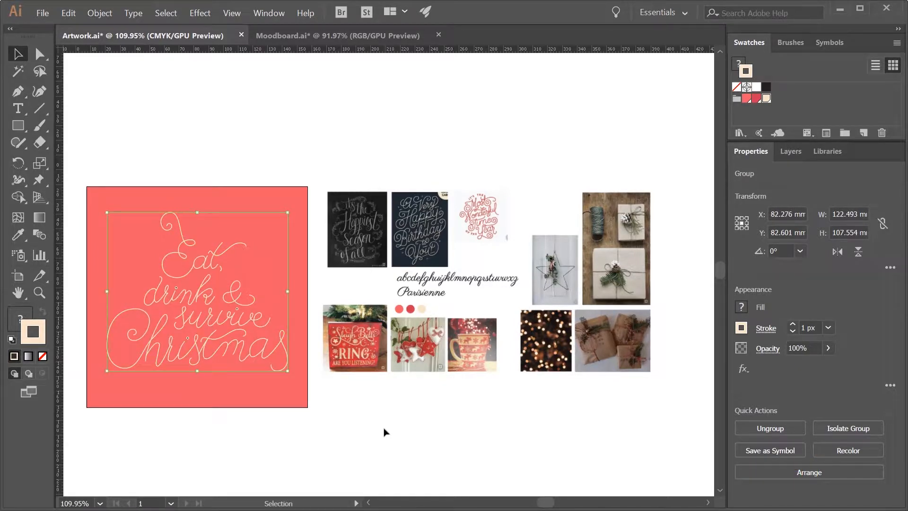
pyautogui.click(793, 324)
pyautogui.click(793, 325)
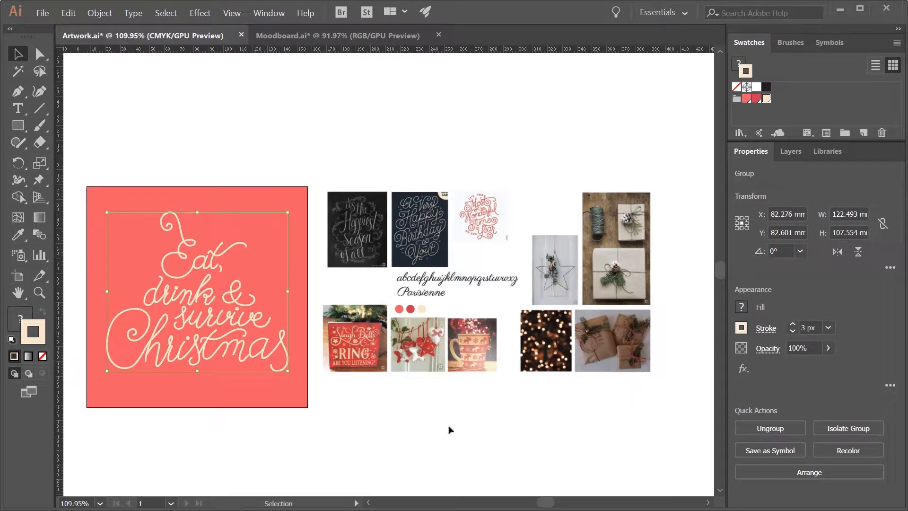
pyautogui.click(366, 440)
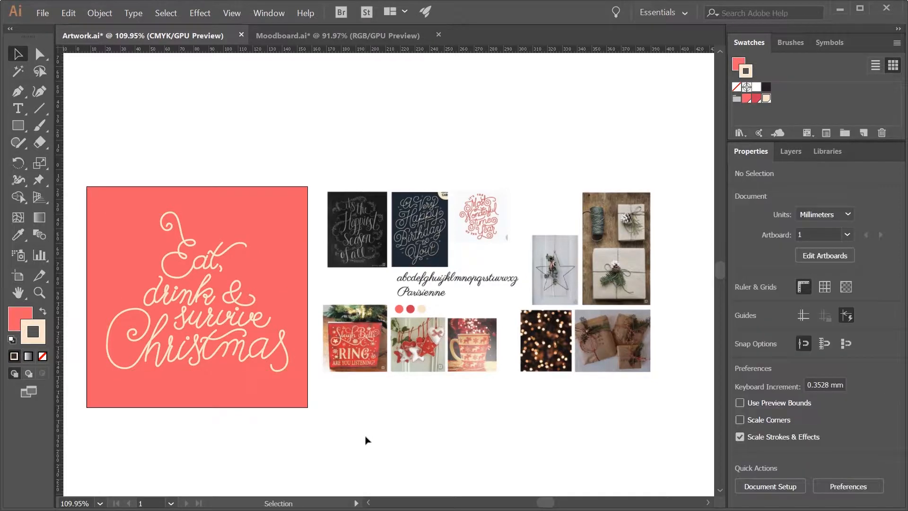
# Isolate the lettering group, fill the three i dots in "drink", "survive" and "Christmas" with the cream swatch, and leave the group
pyautogui.press('z')
pyautogui.moveTo(225, 338); pyautogui.dragTo(394, 413)
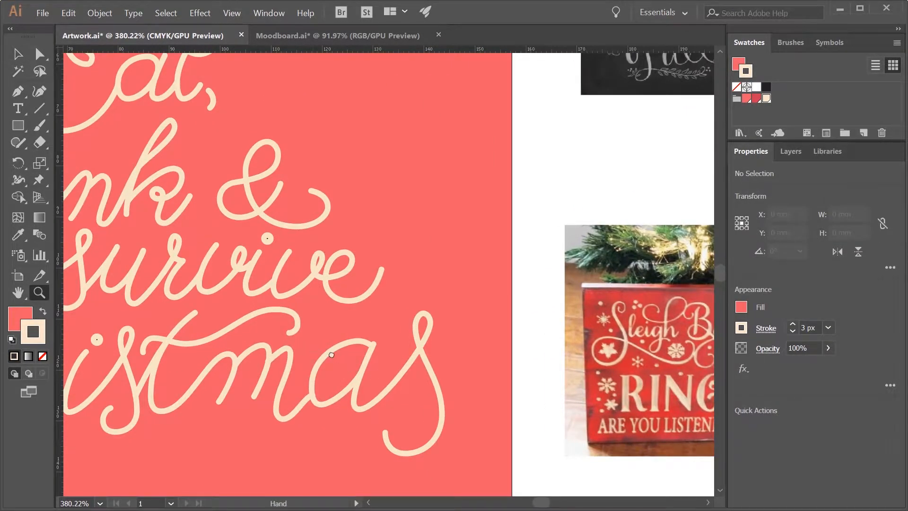
pyautogui.moveTo(331, 356); pyautogui.dragTo(528, 365)
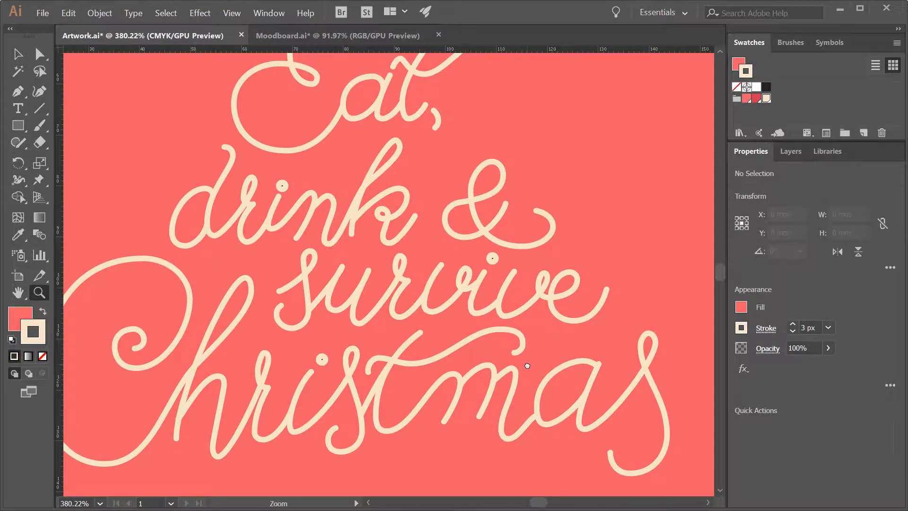
pyautogui.press('v')
pyautogui.doubleClick(282, 185)
pyautogui.keyDown('shift'); pyautogui.click(493, 258); pyautogui.keyUp('shift')
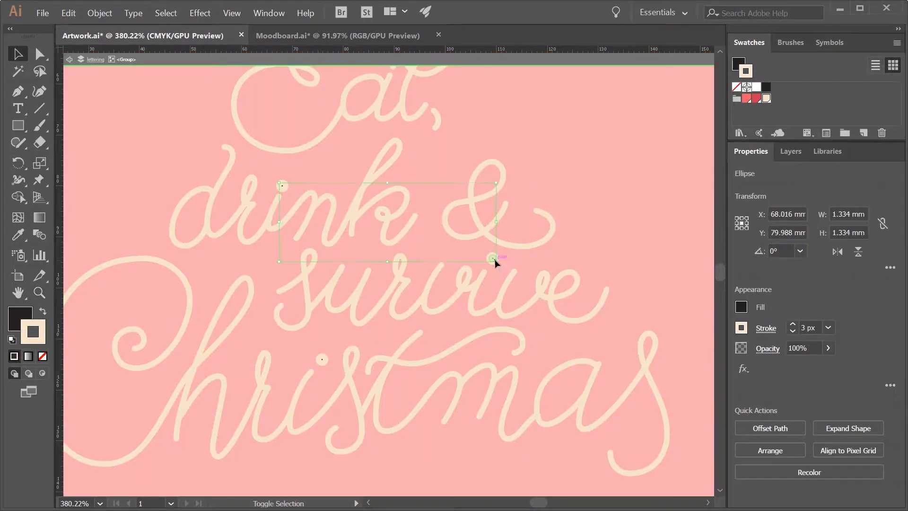
pyautogui.keyDown('shift'); pyautogui.click(323, 360); pyautogui.keyUp('shift')
pyautogui.click(20, 317)
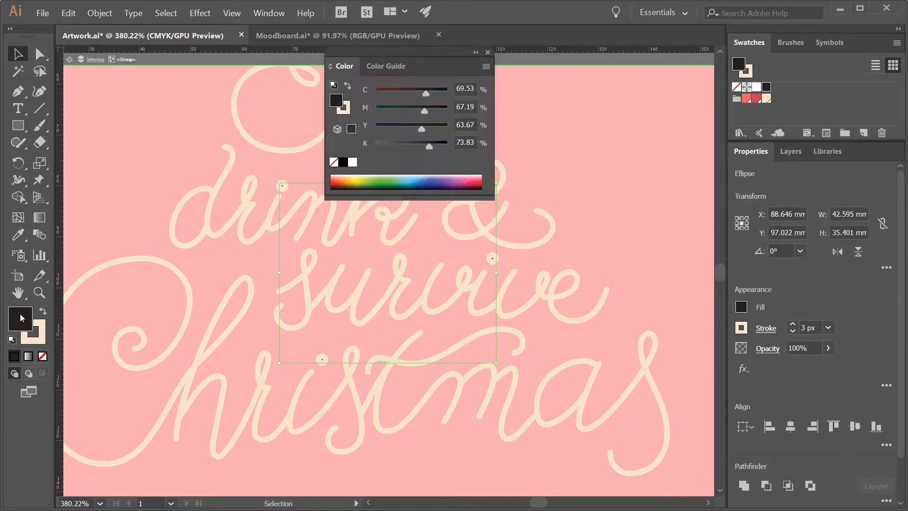
pyautogui.click(766, 98)
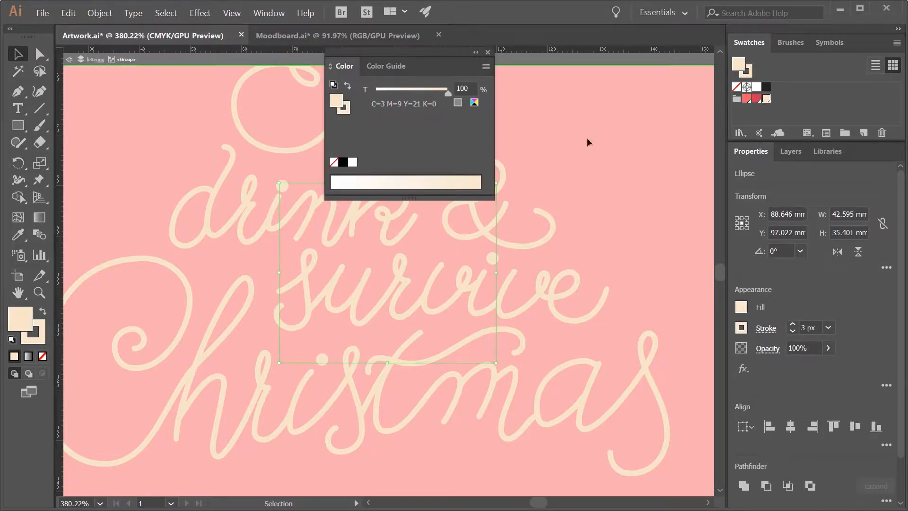
pyautogui.click(488, 53)
pyautogui.click(69, 59)
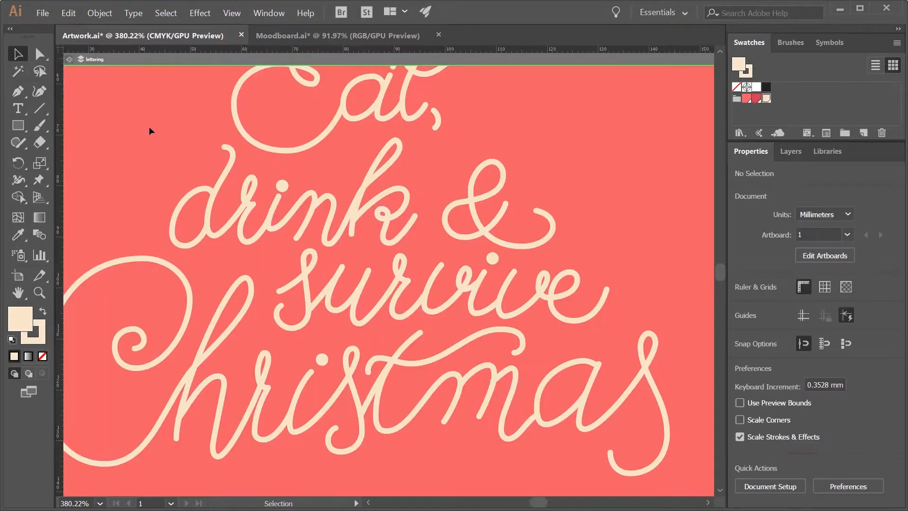
pyautogui.press('z')
pyautogui.moveTo(368, 252); pyautogui.dragTo(191, 309)
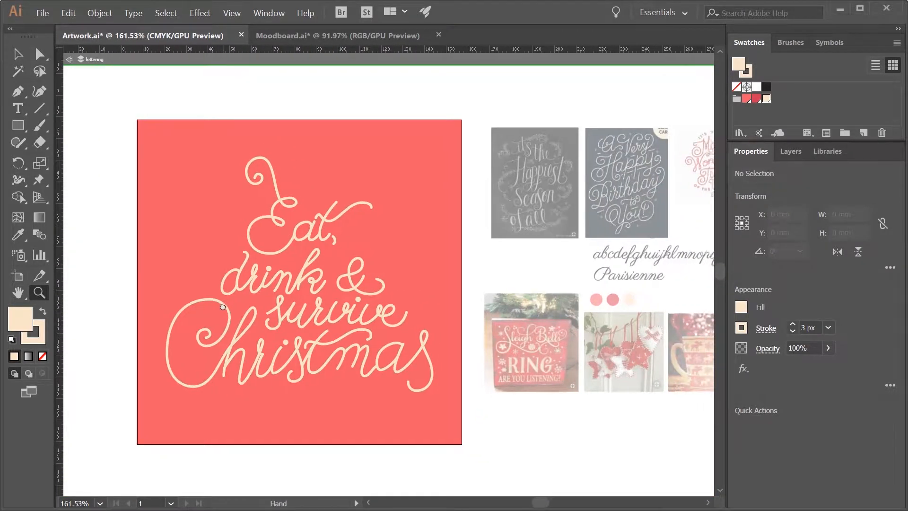
# Exit the isolated group, copy the whole lettering group and paste the copy directly behind the original
pyautogui.click(69, 59)
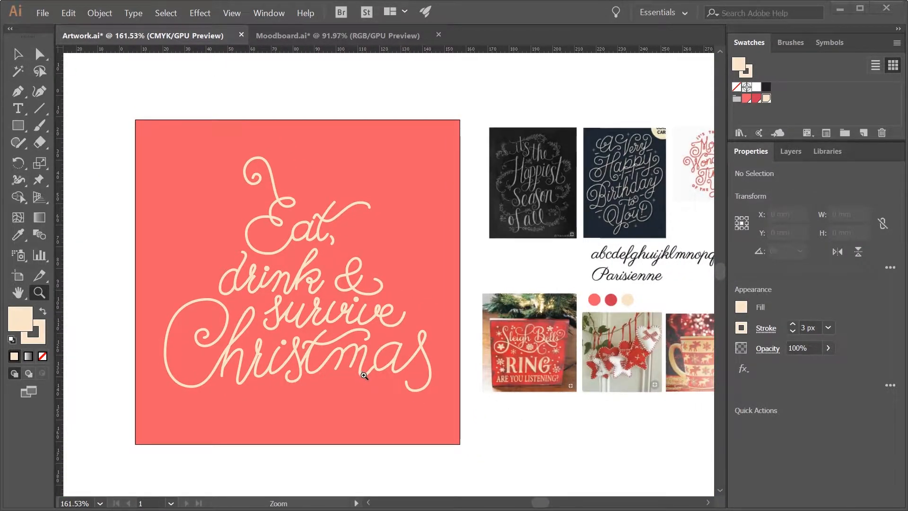
pyautogui.press('v')
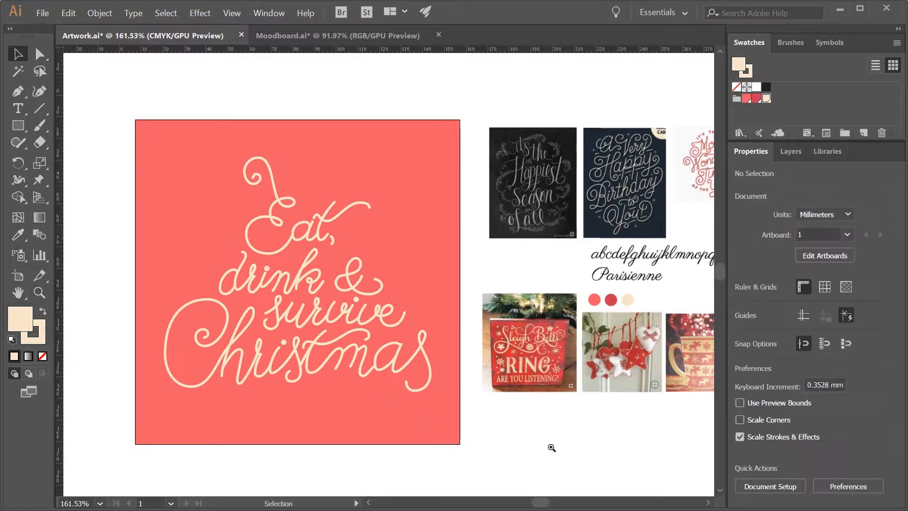
pyautogui.click(364, 373)
pyautogui.hotkey('ctrl', 'c')
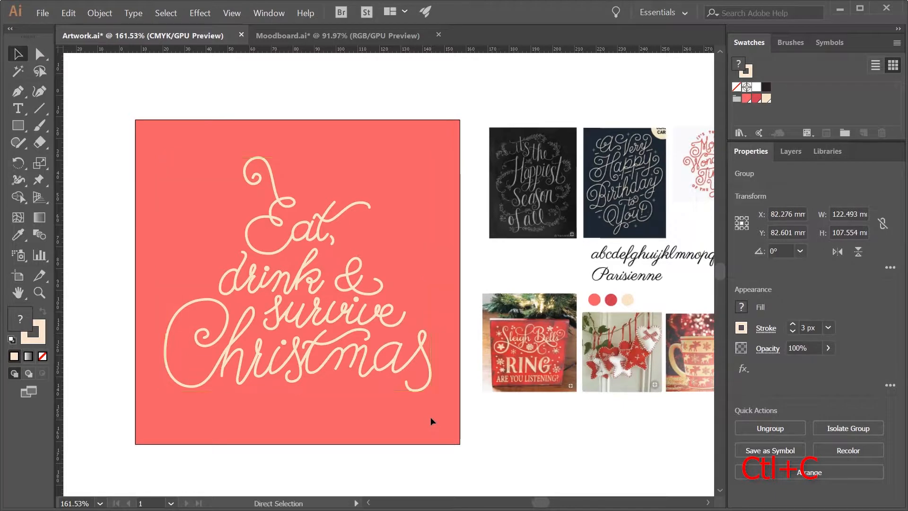
pyautogui.hotkey('ctrl', 'b')
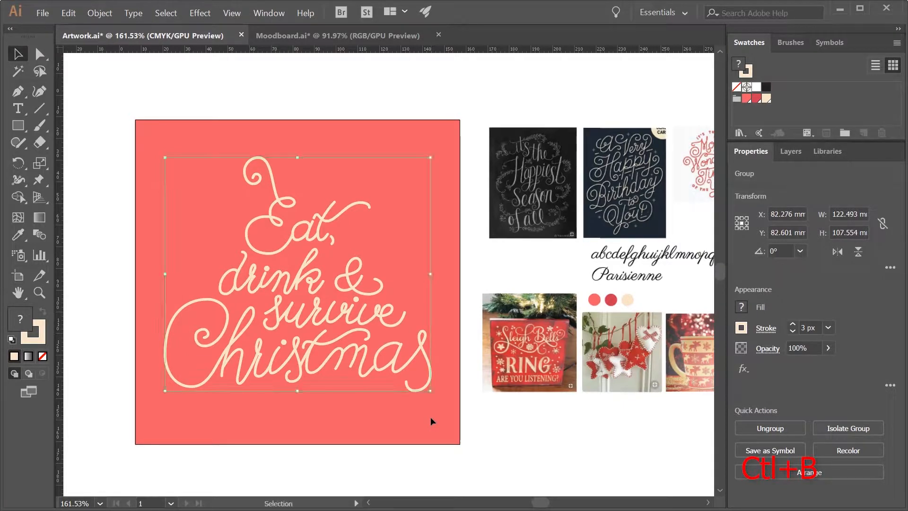
# Nudge the pasted lettering copy about 2.5 mm down and 1.8 mm to the right of the original
pyautogui.press('Down')
pyautogui.press('Down')
pyautogui.press('Down')
pyautogui.press('Down')
pyautogui.press('Down')
pyautogui.press('Down')
pyautogui.press('Down')
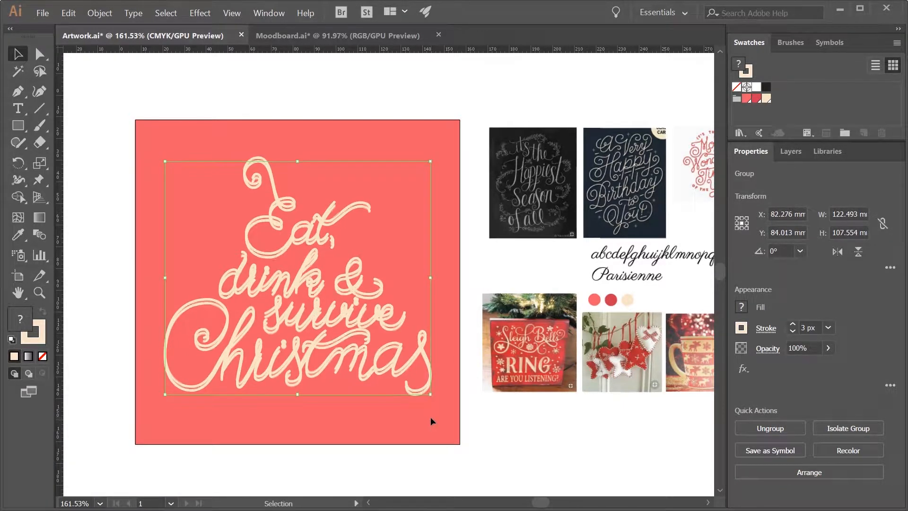
pyautogui.press('Right')
pyautogui.press('Right')
pyautogui.press('Right')
pyautogui.press('Right')
pyautogui.press('Right')
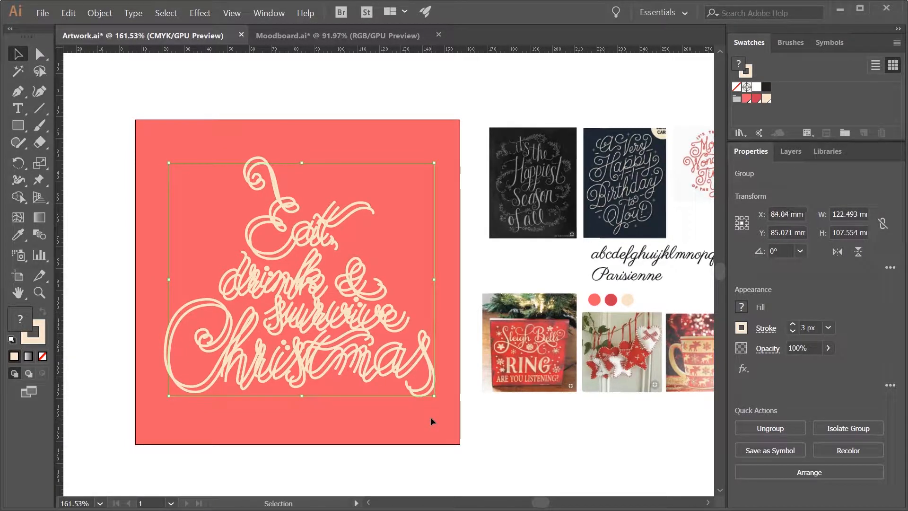
# Set the stroke of the offset lettering copy to the darker red swatch C=14 M=92 Y=64 K=2 as a shadow
pyautogui.click(27, 341)
pyautogui.click(756, 99)
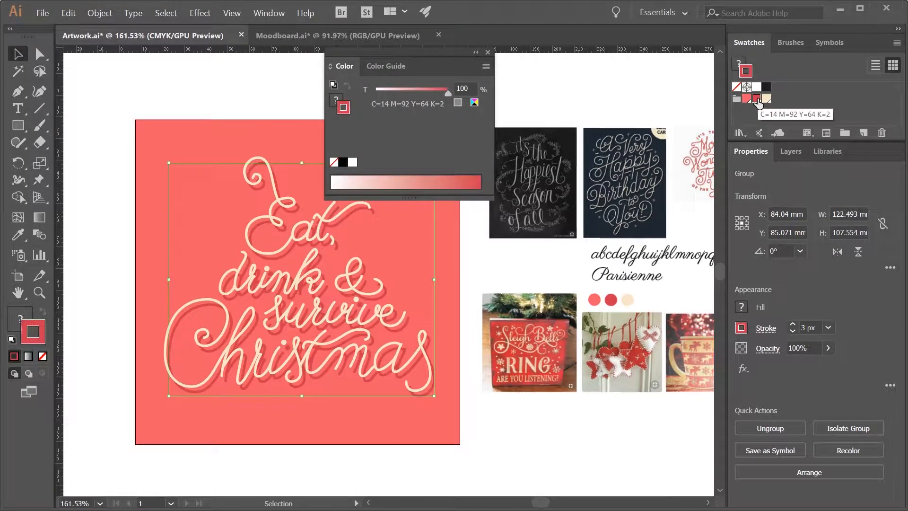
pyautogui.click(487, 53)
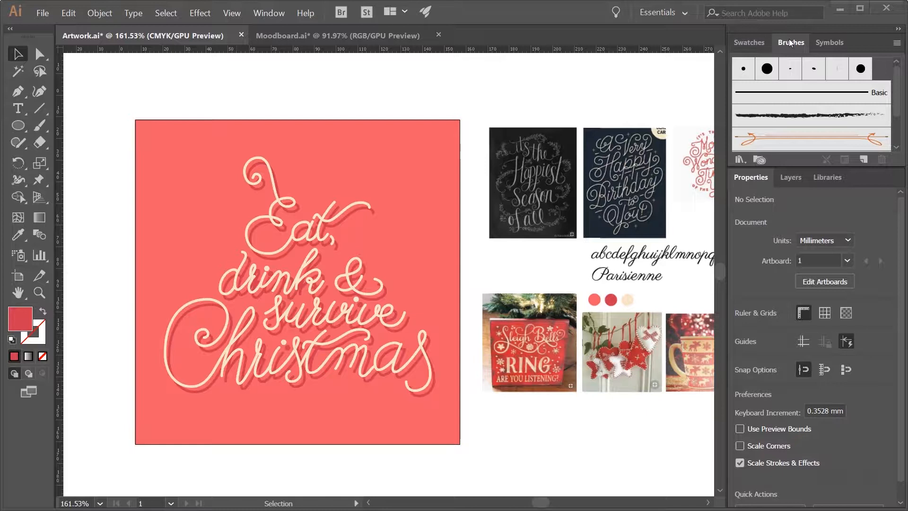
# Draw a red circle about 2.6 mm wide in the blank area above the artboard and duplicate it directly below
pyautogui.moveTo(789, 39); pyautogui.dragTo(791, 41)
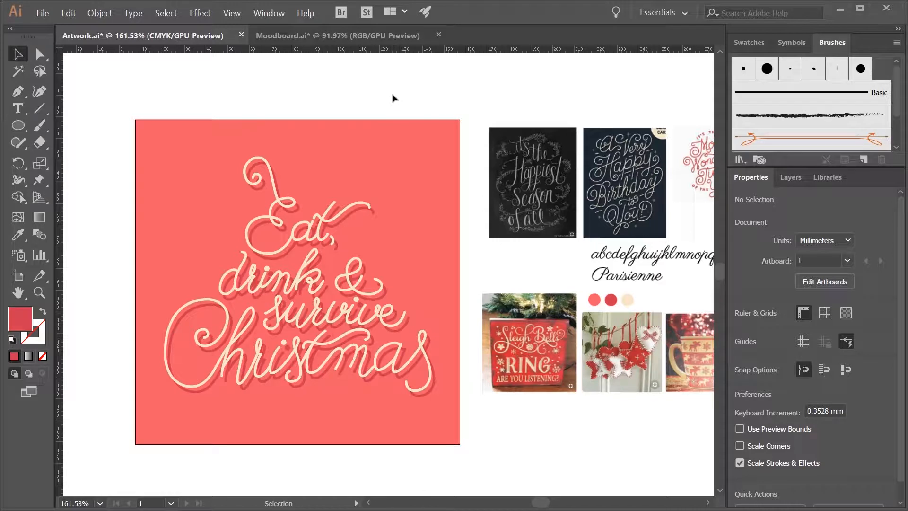
pyautogui.press('l')
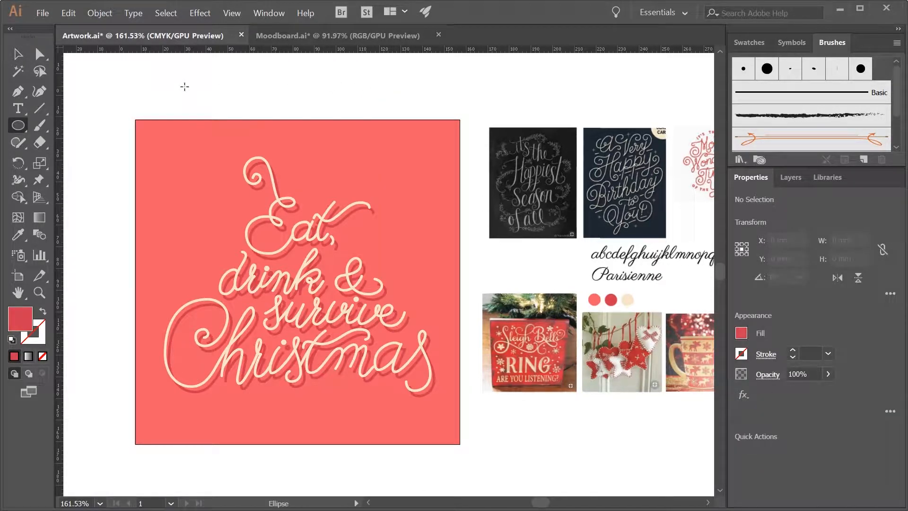
pyautogui.moveTo(184, 87); pyautogui.dragTo(348, 191)
pyautogui.press('z')
pyautogui.click(187, 94)
pyautogui.press('space')
pyautogui.moveTo(377, 216); pyautogui.dragTo(274, 266)
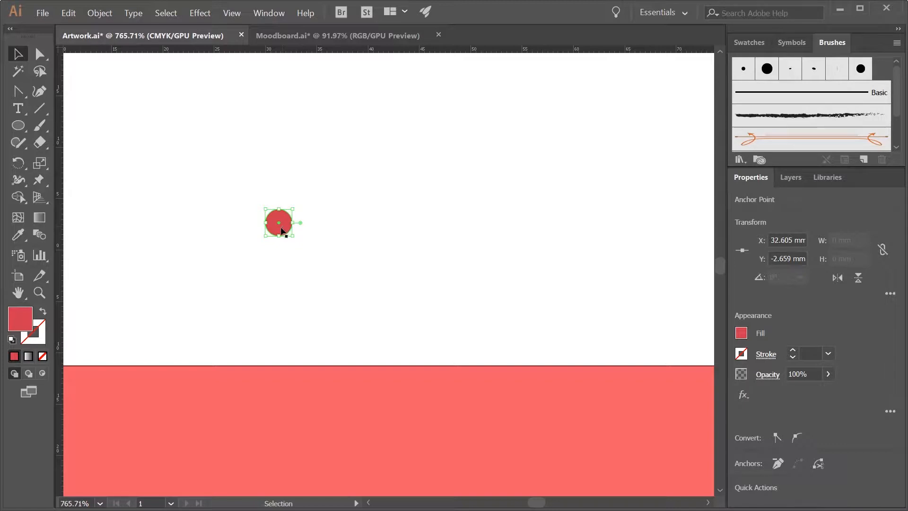
pyautogui.moveTo(281, 231); pyautogui.dragTo(283, 278)
# Convert the left and right anchor points of the upper circle to corner points
pyautogui.press('a')
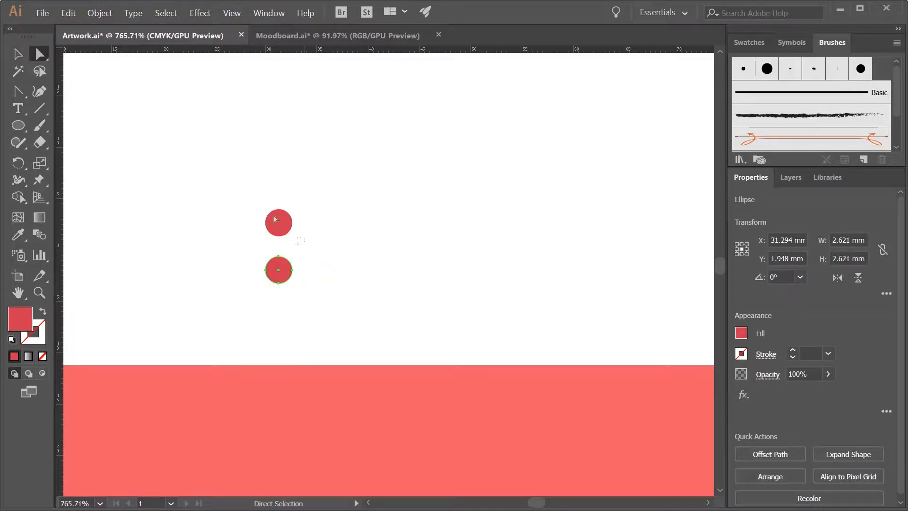
pyautogui.click(294, 227)
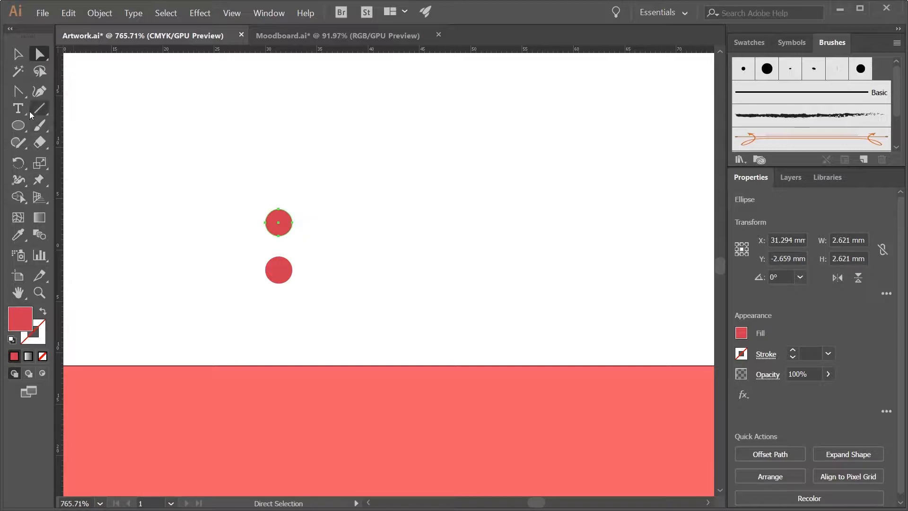
pyautogui.moveTo(18, 91); pyautogui.dragTo(78, 148)
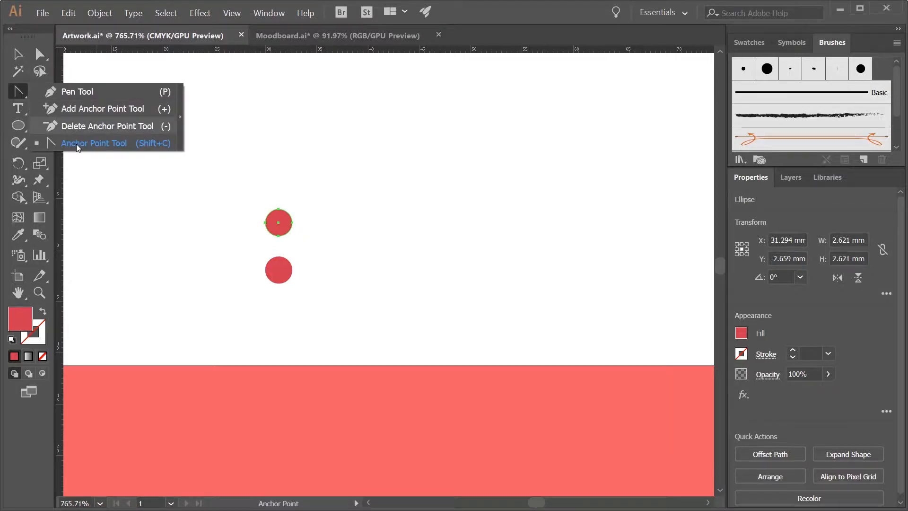
pyautogui.click(292, 223)
pyautogui.click(266, 223)
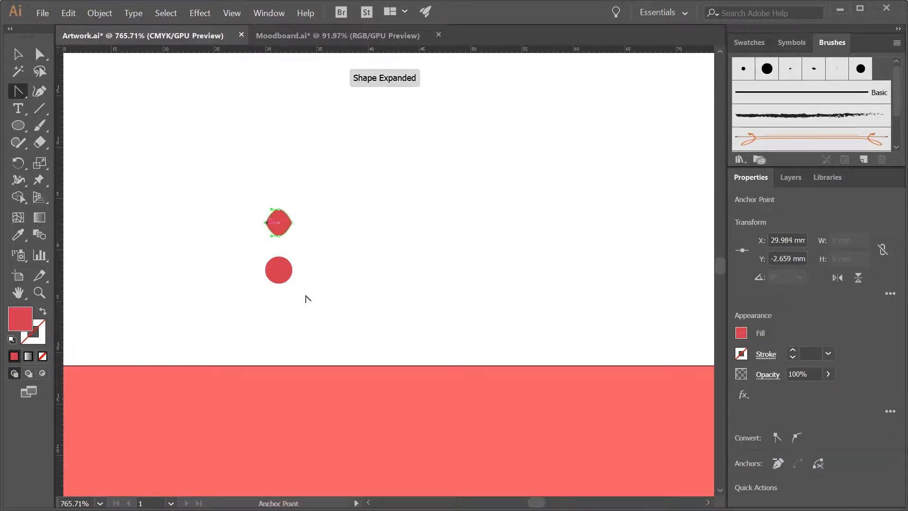
# Convert only the right anchor point of the lower circle to a corner point and deselect the shape
pyautogui.press('a')
pyautogui.moveTo(309, 301); pyautogui.dragTo(254, 266)
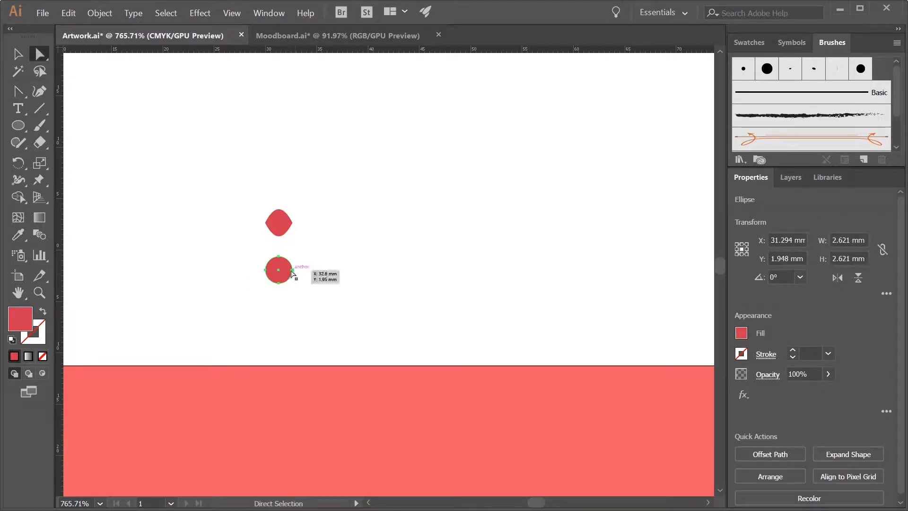
pyautogui.click(18, 90)
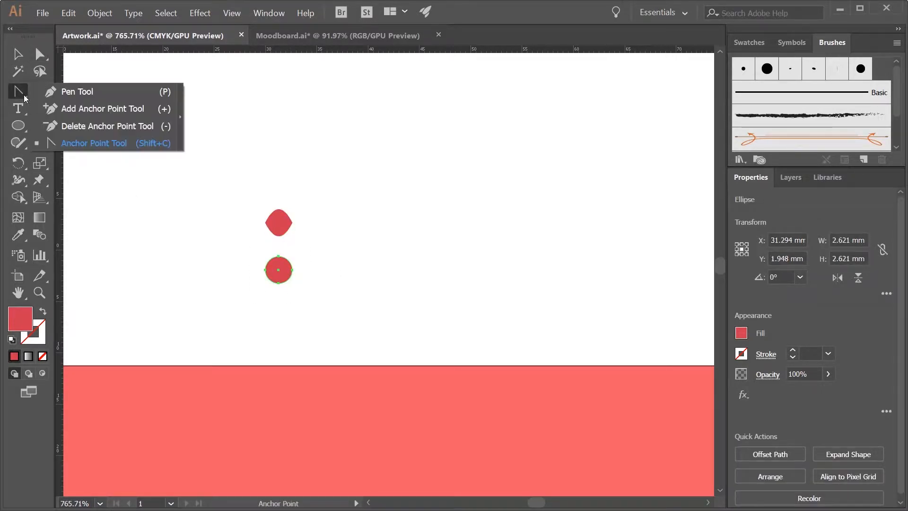
pyautogui.click(292, 269)
pyautogui.press('v')
pyautogui.click(339, 338)
# Create an art brush from the upper shape with two pointed ends, using the Hue Shift colorization method
pyautogui.moveTo(243, 193); pyautogui.dragTo(320, 246)
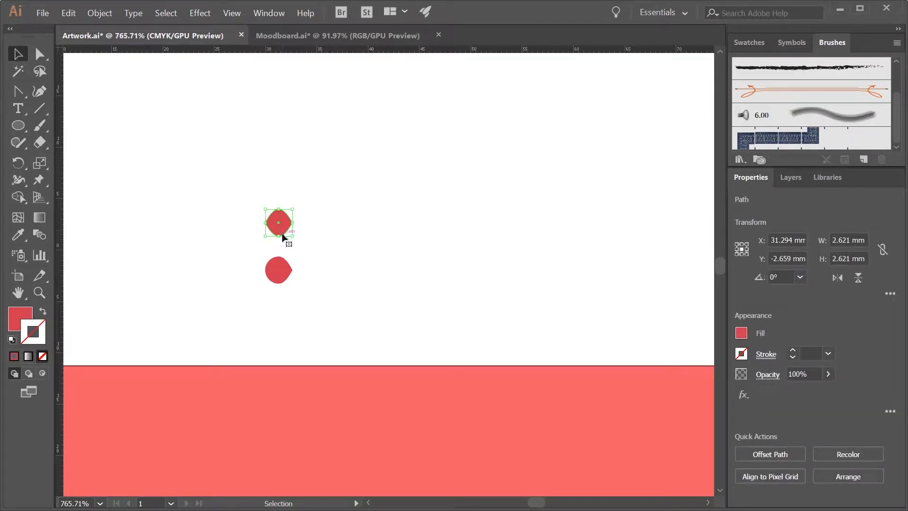
pyautogui.moveTo(281, 231); pyautogui.dragTo(811, 137)
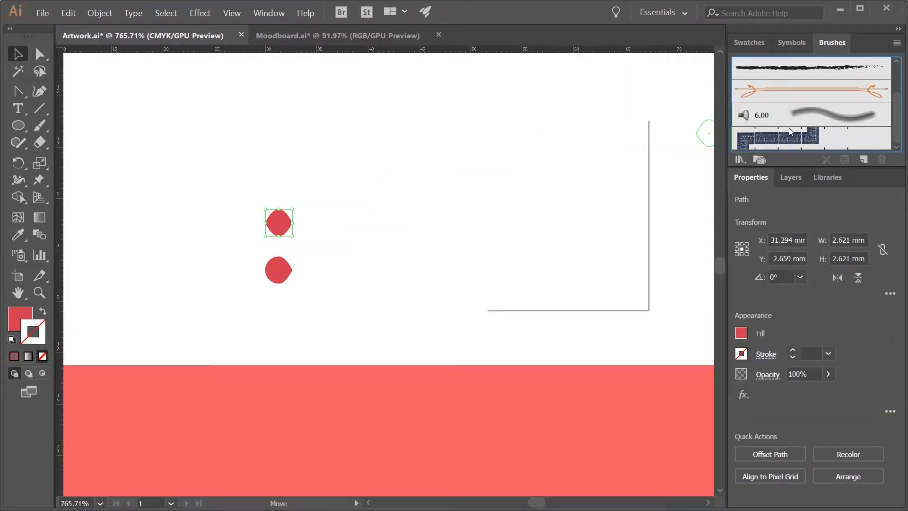
pyautogui.click(513, 209)
pyautogui.click(532, 275)
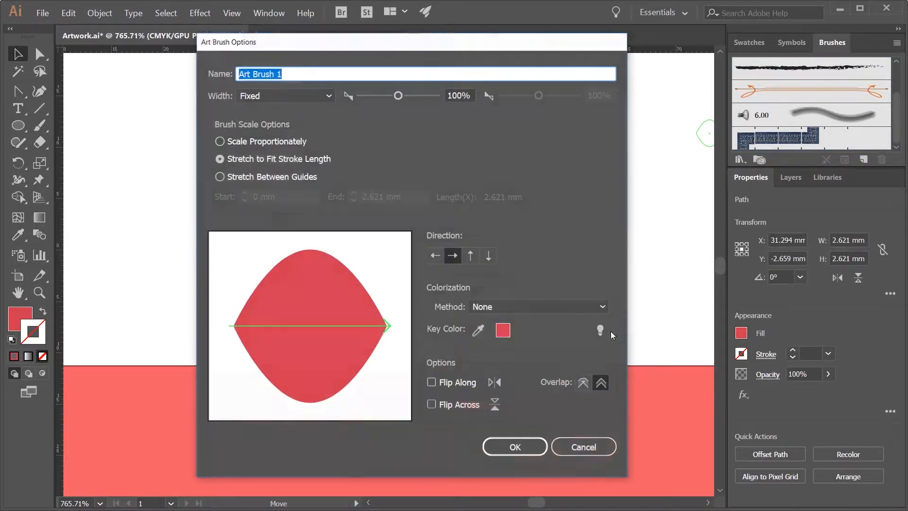
pyautogui.click(601, 307)
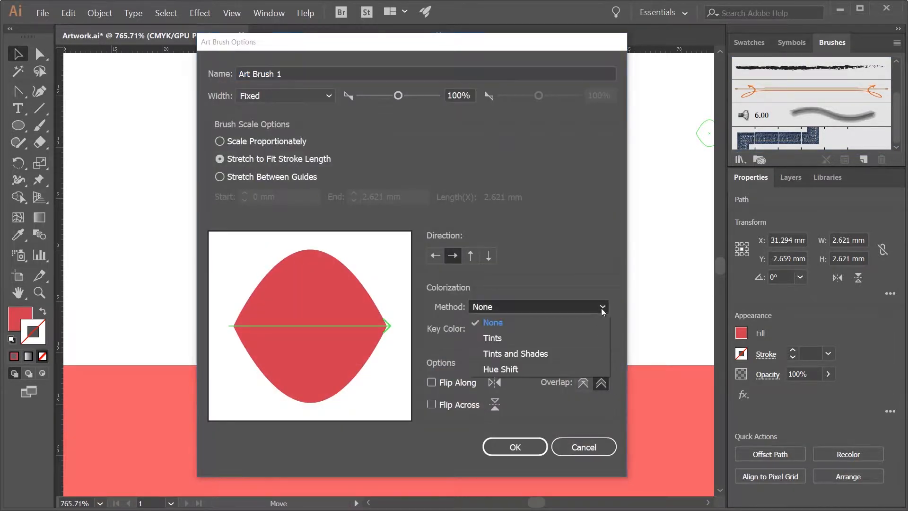
pyautogui.click(534, 367)
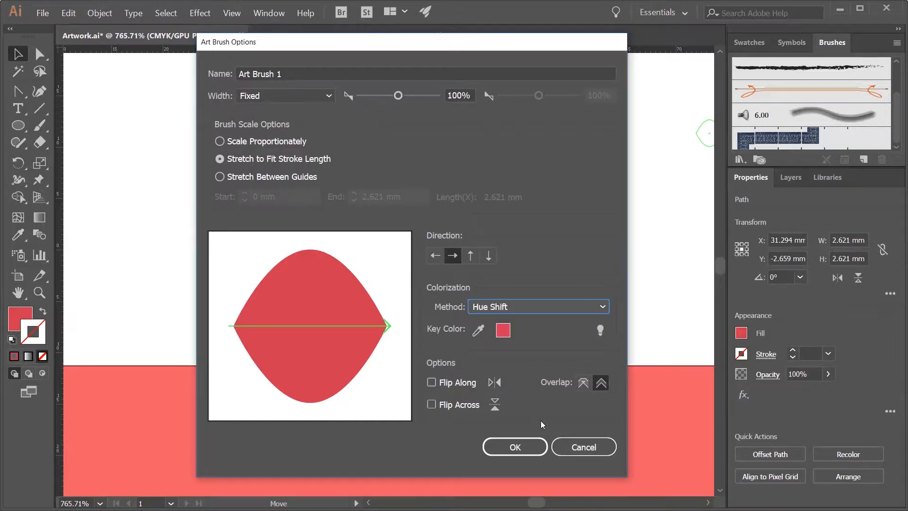
pyautogui.click(524, 449)
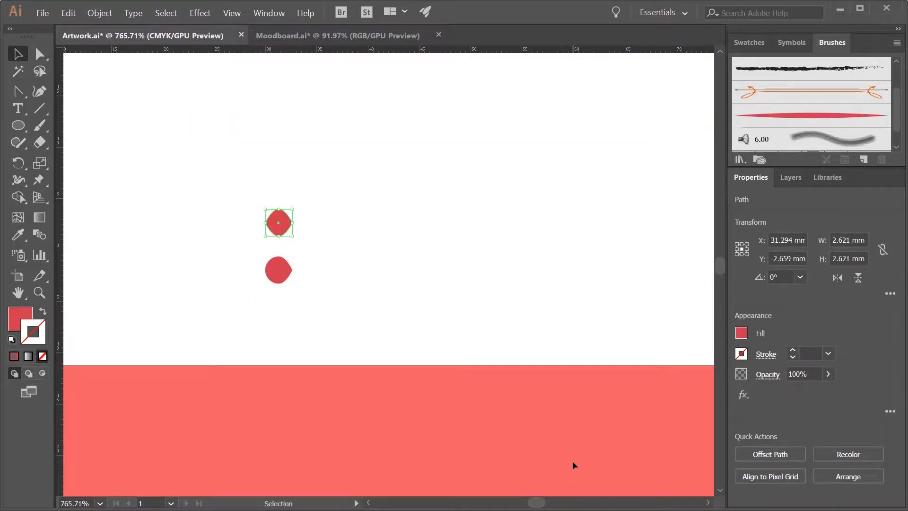
# Create an art brush from the lower one-pointed shape, with its direction reversed to point left and colorization set to Hue Shift
pyautogui.moveTo(290, 303)
pyautogui.mouseDown()
pyautogui.moveTo(287, 285)
pyautogui.moveTo(790, 128)
pyautogui.mouseUp()
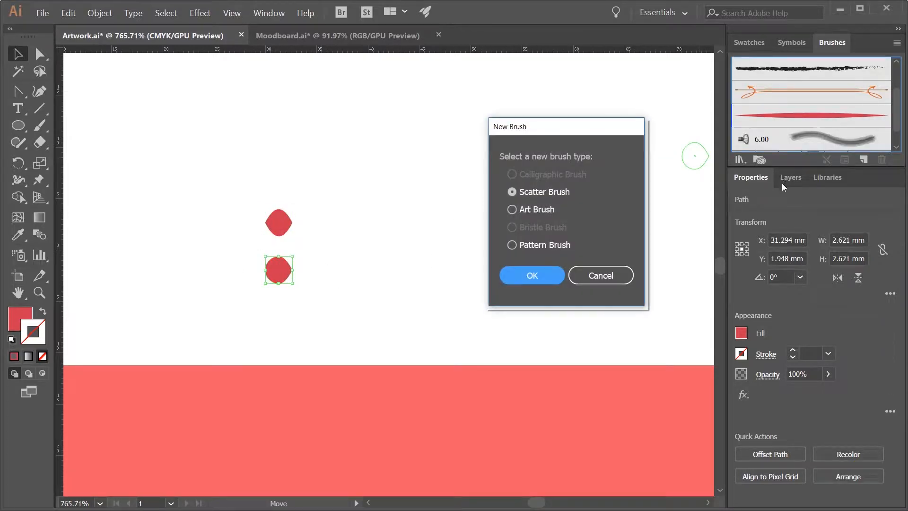
pyautogui.click(511, 209)
pyautogui.click(539, 277)
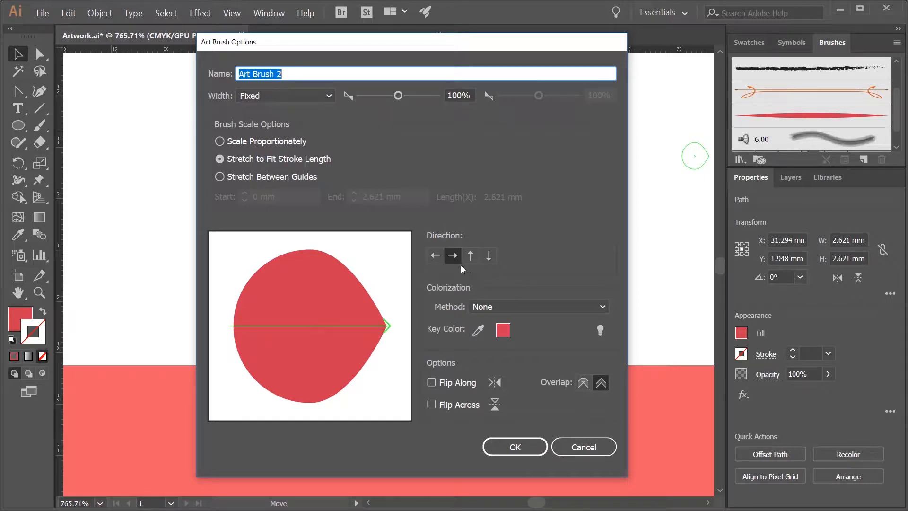
pyautogui.click(433, 256)
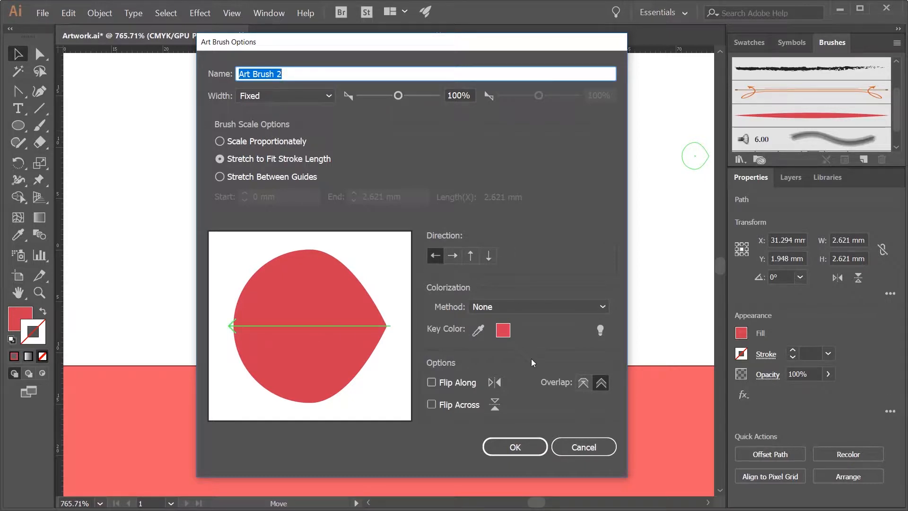
pyautogui.click(602, 307)
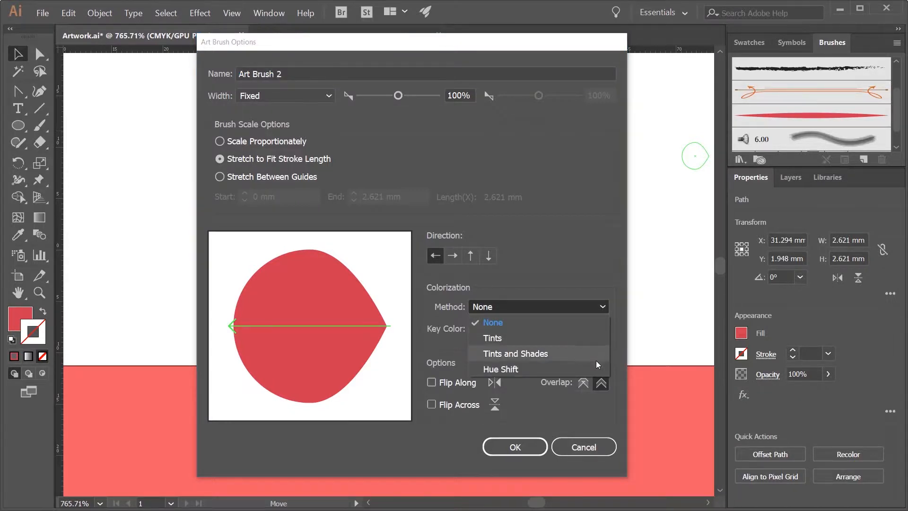
pyautogui.click(595, 368)
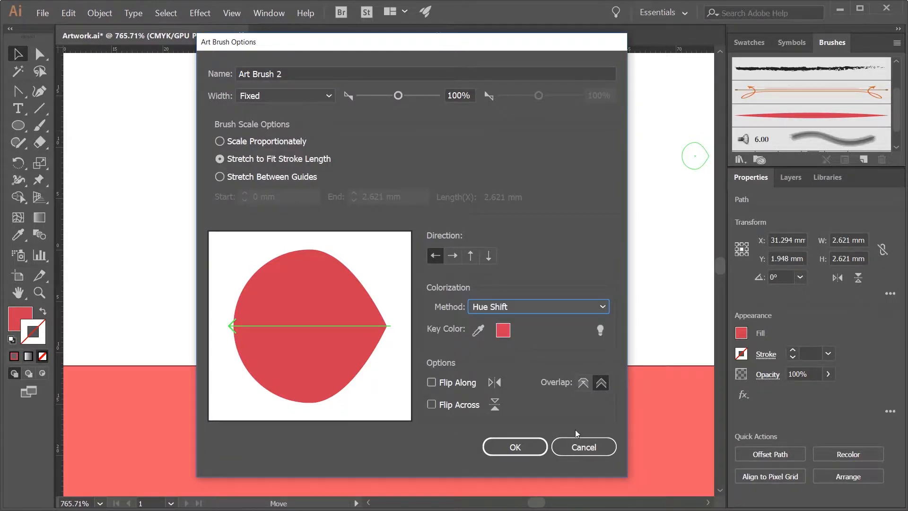
pyautogui.click(526, 450)
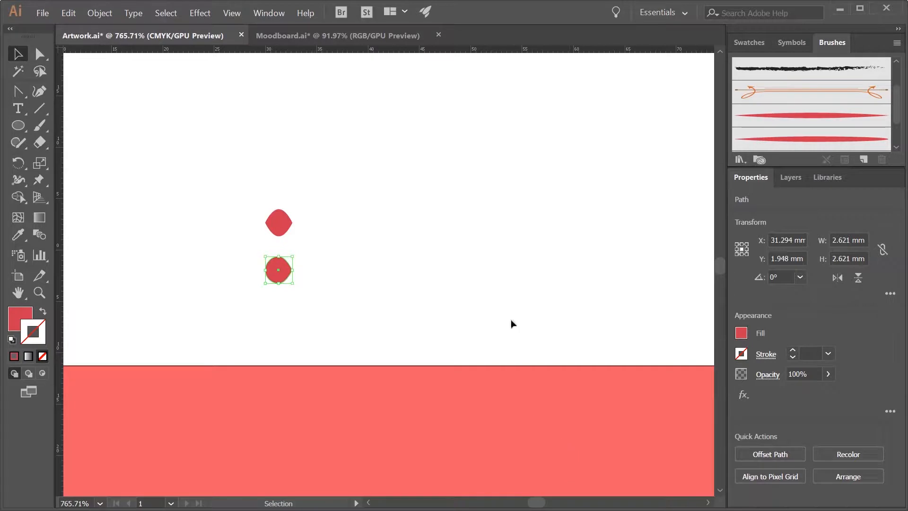
# Paint four small leaf-like strokes at 1 px with Art Brush 2 on the coral background left of "Eat"
pyautogui.press('z')
pyautogui.moveTo(504, 319); pyautogui.dragTo(403, 283)
pyautogui.press('space')
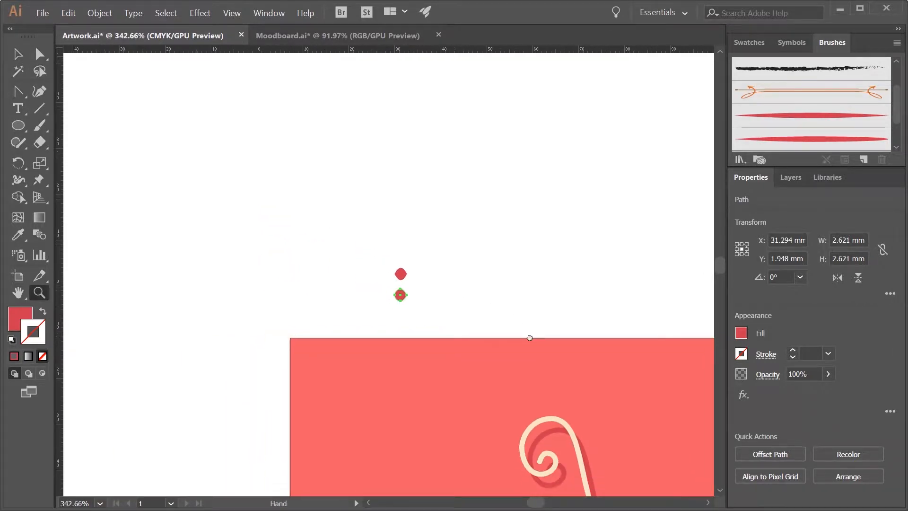
pyautogui.moveTo(591, 385); pyautogui.dragTo(415, 204)
pyautogui.click(799, 140)
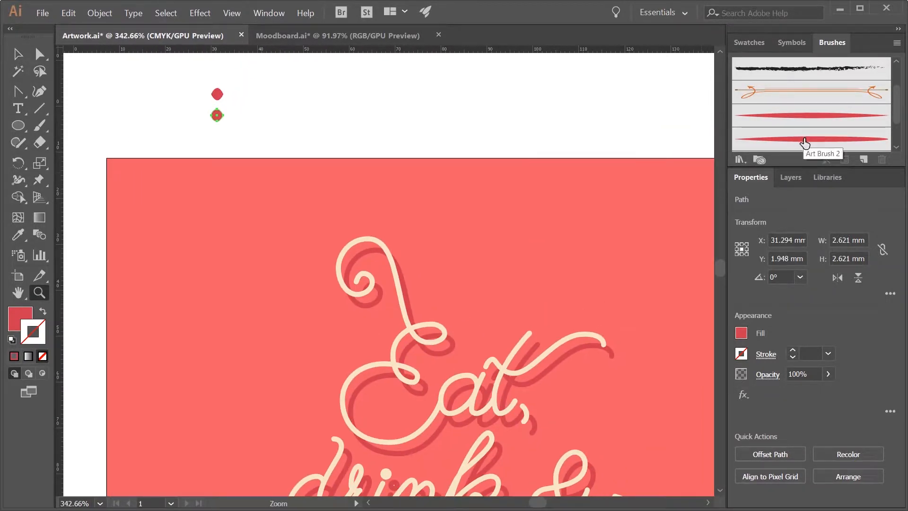
pyautogui.press('b')
pyautogui.moveTo(193, 321); pyautogui.dragTo(219, 360)
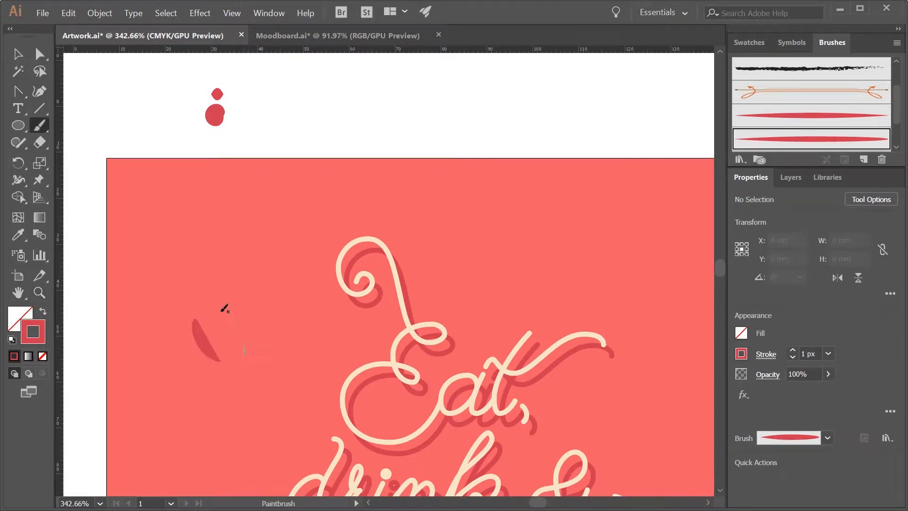
pyautogui.moveTo(228, 312); pyautogui.dragTo(245, 352)
pyautogui.moveTo(199, 271); pyautogui.dragTo(244, 286)
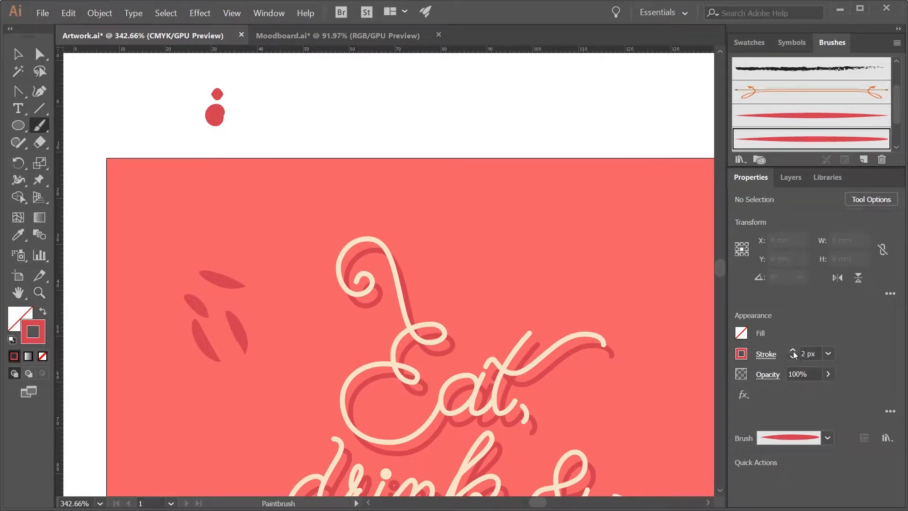
# Raise the brush stroke to 2 px and paint five larger leaf-like strokes around the small ones
pyautogui.moveTo(157, 368)
pyautogui.mouseDown()
pyautogui.moveTo(191, 406)
pyautogui.moveTo(217, 415)
pyautogui.mouseUp()
pyautogui.moveTo(240, 360)
pyautogui.mouseDown()
pyautogui.moveTo(258, 400)
pyautogui.moveTo(274, 299)
pyautogui.mouseUp()
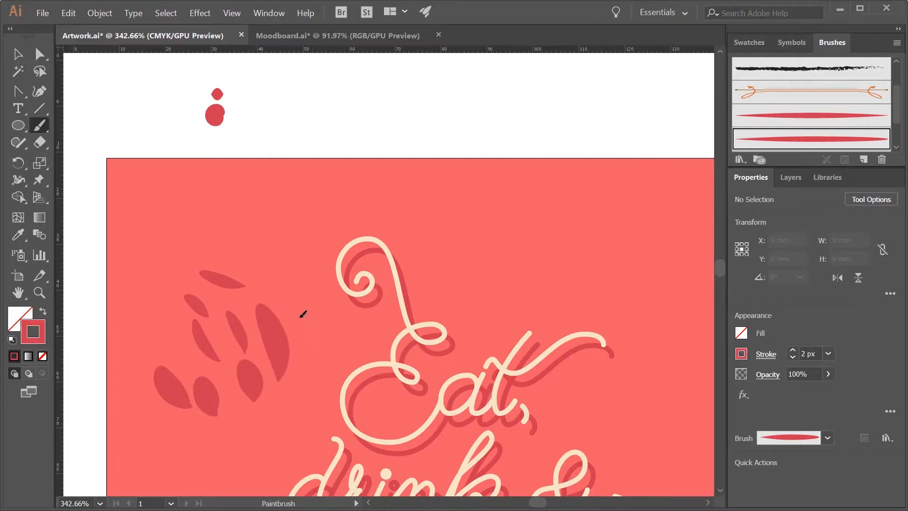
pyautogui.moveTo(308, 332); pyautogui.dragTo(278, 279)
# Paint several more leaf-like strokes at 2 px around the existing ones using the art brush with two pointed ends
pyautogui.click(799, 118)
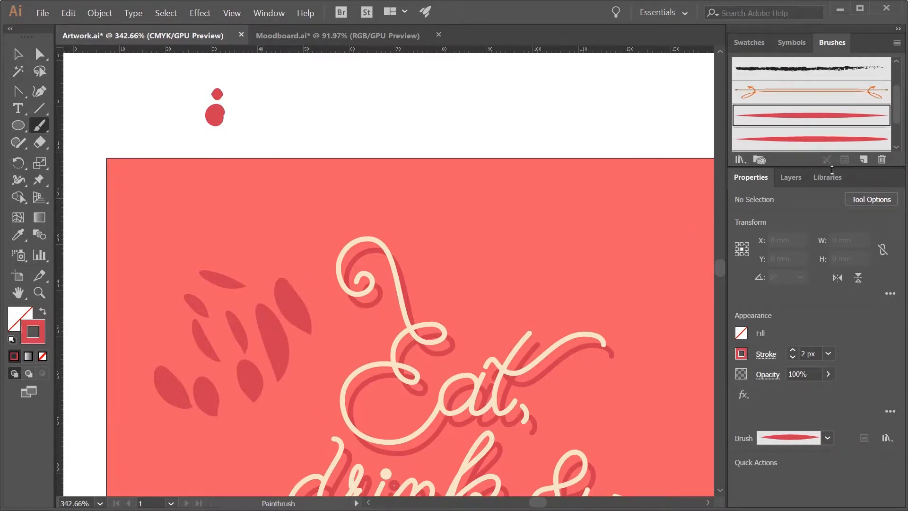
pyautogui.moveTo(161, 339); pyautogui.dragTo(161, 250)
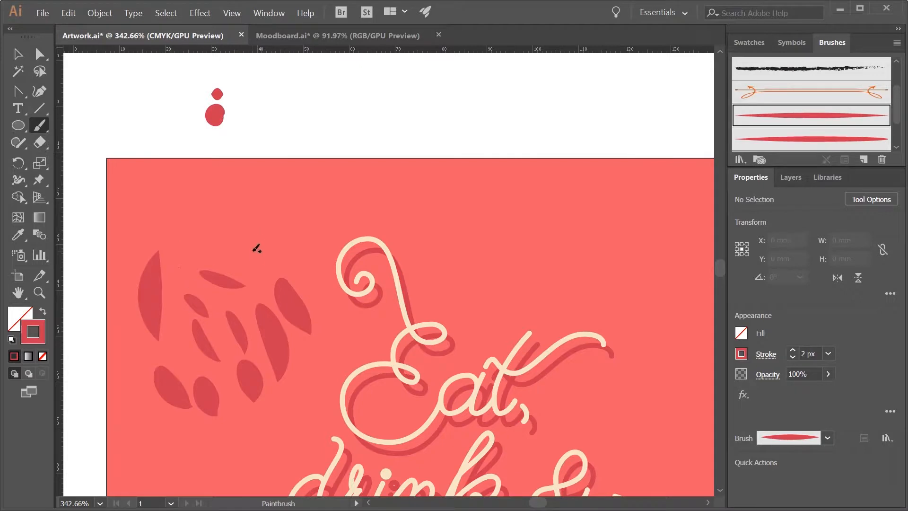
pyautogui.moveTo(163, 329)
pyautogui.mouseDown()
pyautogui.moveTo(170, 266)
pyautogui.moveTo(140, 199)
pyautogui.mouseUp()
pyautogui.moveTo(171, 258)
pyautogui.mouseDown()
pyautogui.moveTo(192, 216)
pyautogui.moveTo(261, 230)
pyautogui.mouseUp()
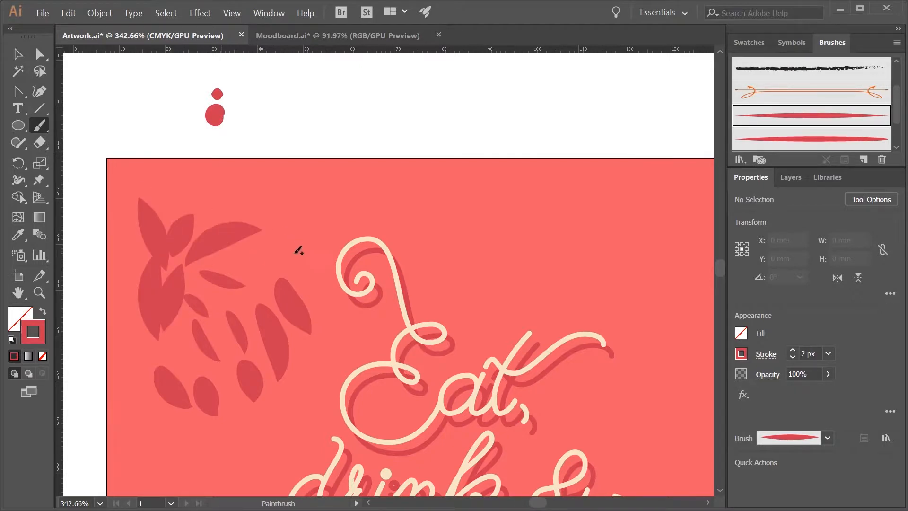
pyautogui.moveTo(239, 444); pyautogui.dragTo(187, 421)
pyautogui.moveTo(232, 432); pyautogui.dragTo(246, 382)
# Delete all the test brush strokes on the coral background together with the two source shapes above the artboard
pyautogui.press('z')
pyautogui.moveTo(326, 412); pyautogui.dragTo(199, 407)
pyautogui.press('space')
pyautogui.moveTo(350, 437); pyautogui.dragTo(312, 259)
pyautogui.press('v')
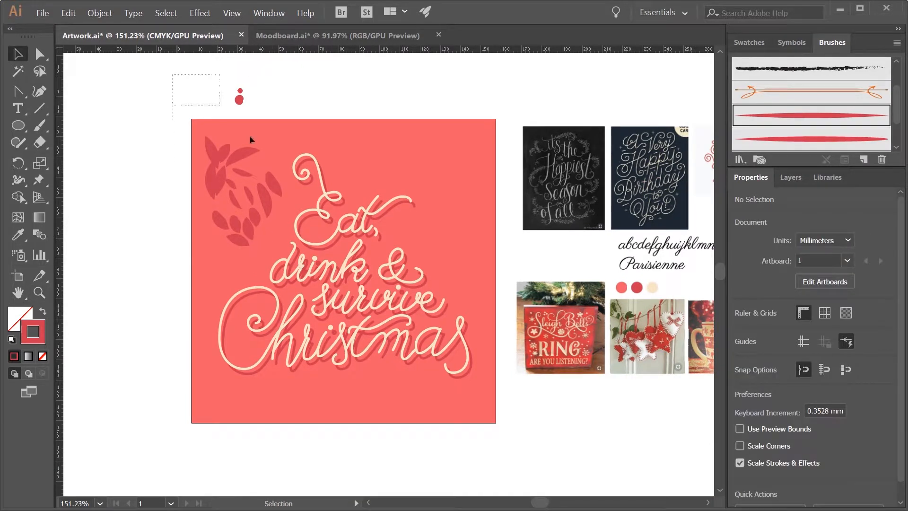
pyautogui.moveTo(172, 74); pyautogui.dragTo(276, 246)
pyautogui.press('Delete')
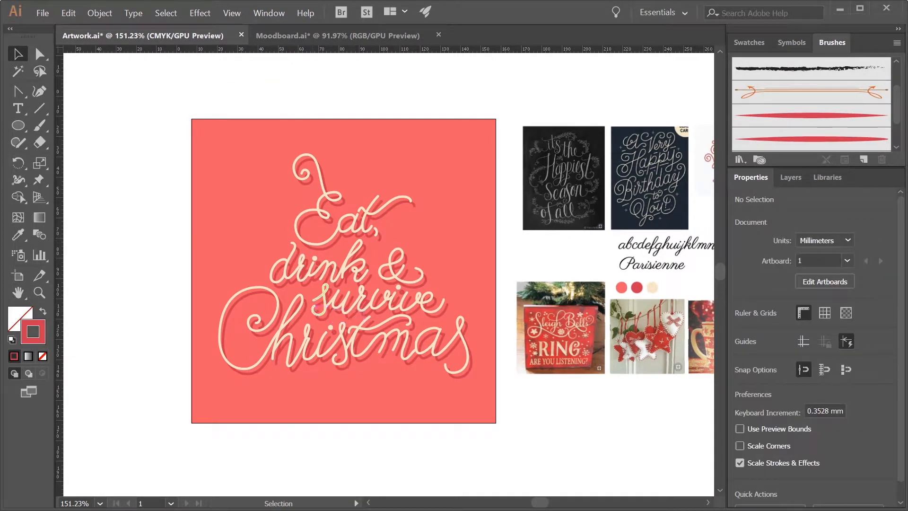
# Draw a straight vertical stem with a 4 px stroke on the empty canvas left of the artboard using the Pen tool
pyautogui.press('space')
pyautogui.moveTo(366, 370); pyautogui.dragTo(318, 369)
pyautogui.press('space')
pyautogui.moveTo(275, 387); pyautogui.dragTo(425, 385)
pyautogui.press('p')
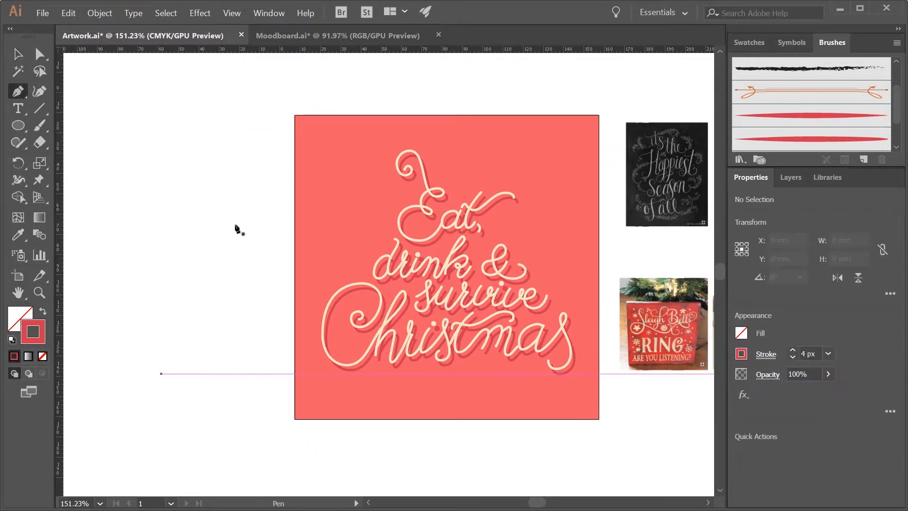
pyautogui.click(224, 198)
pyautogui.click(225, 396)
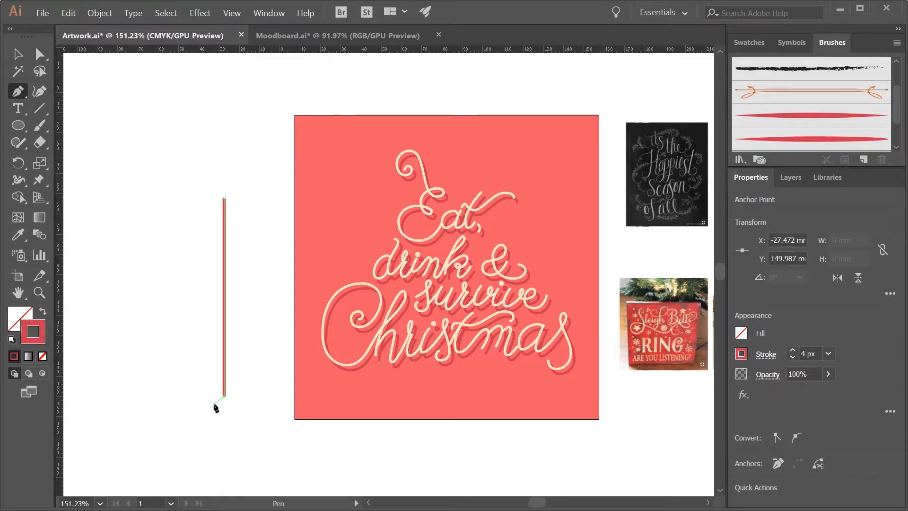
pyautogui.press('Escape')
# Draw a 45-degree branch about 19 mm wide and high from the stem's lower end, and repeat copies upward for four evenly spaced branches
pyautogui.click(225, 366)
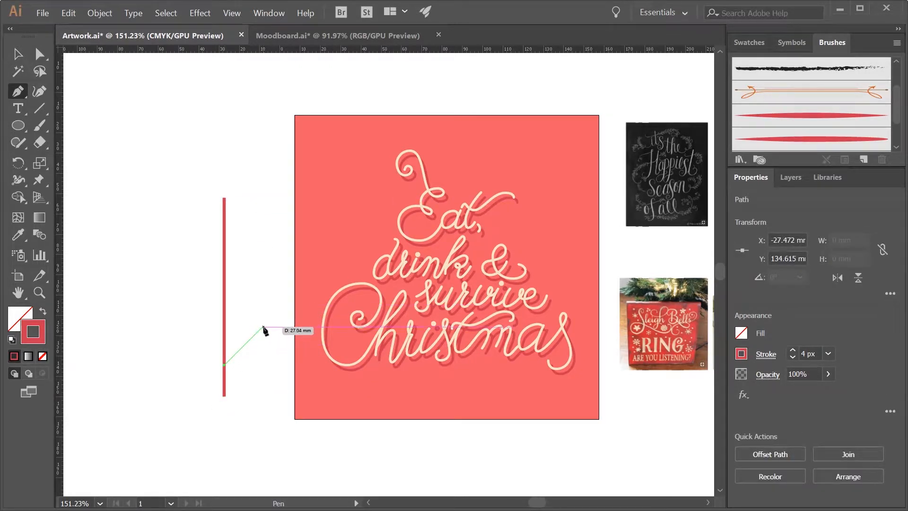
pyautogui.click(262, 327)
pyautogui.press('v')
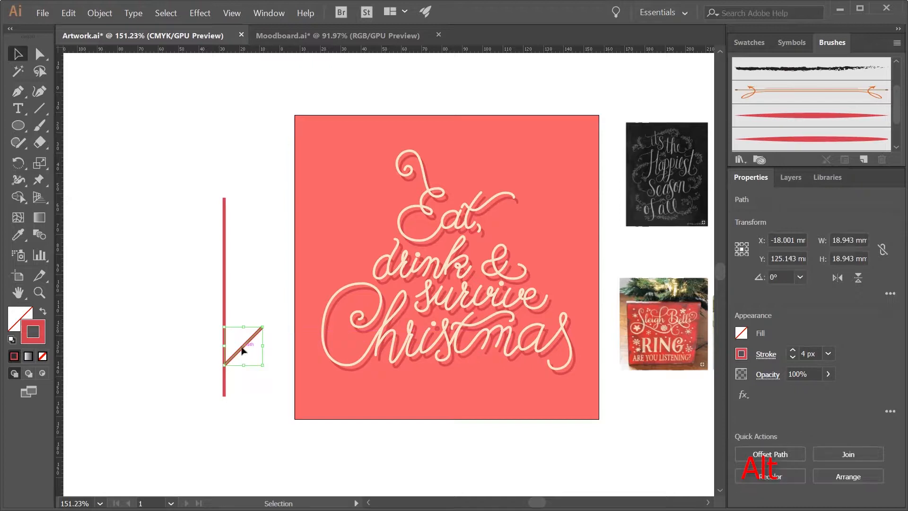
pyautogui.moveTo(241, 350); pyautogui.dragTo(242, 299)
pyautogui.hotkey('ctrl', 'd')
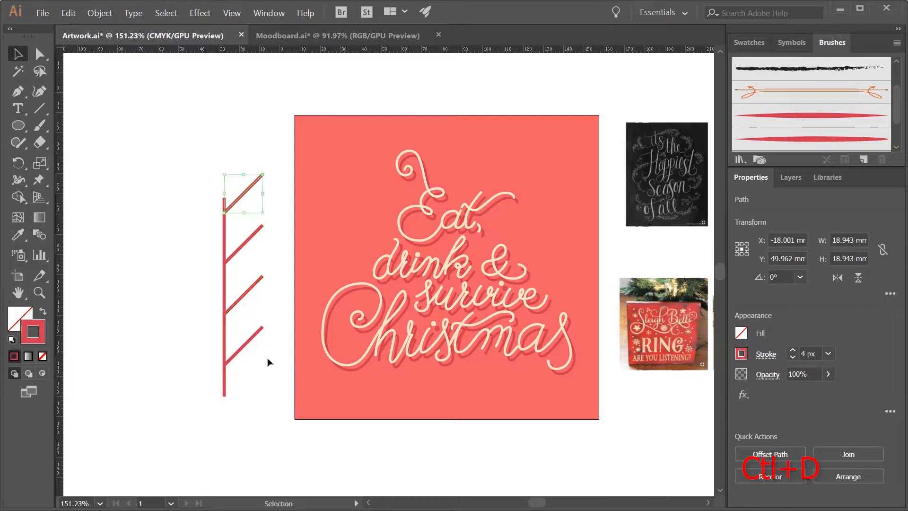
# Reflect a copy of the four branches across the stem about the vertical axis
pyautogui.moveTo(272, 371); pyautogui.dragTo(239, 154)
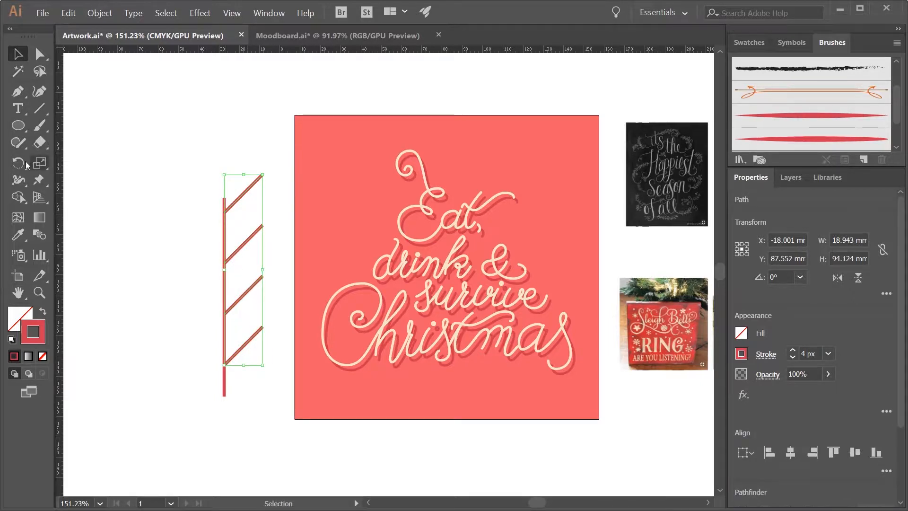
pyautogui.moveTo(18, 162); pyautogui.dragTo(71, 179)
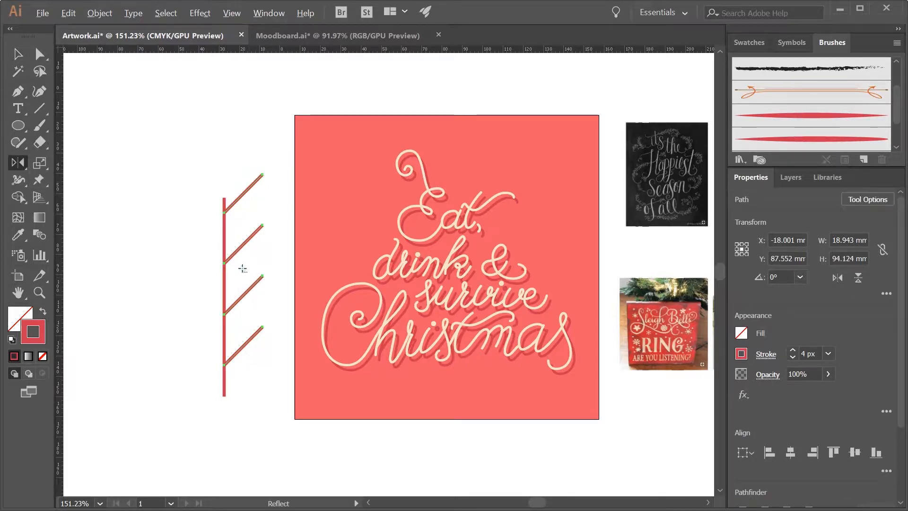
pyautogui.keyDown('alt'); pyautogui.click(224, 396); pyautogui.keyUp('alt')
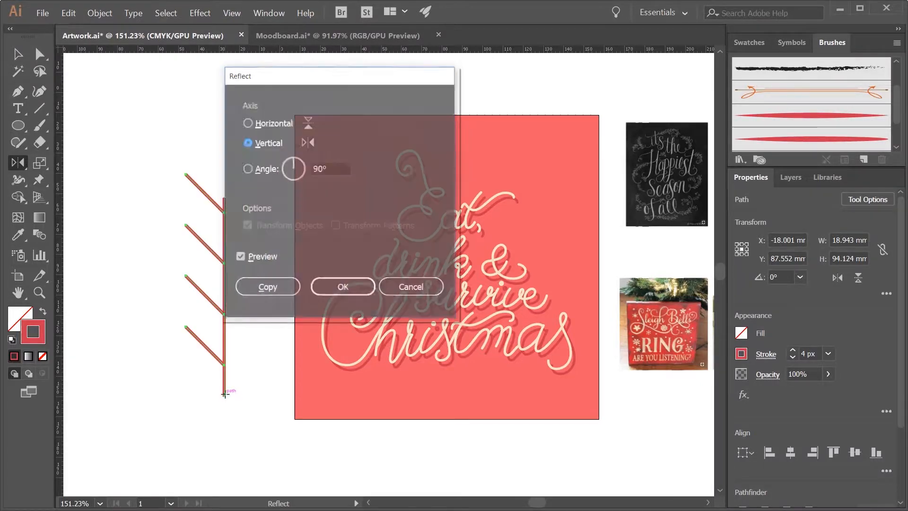
pyautogui.click(259, 293)
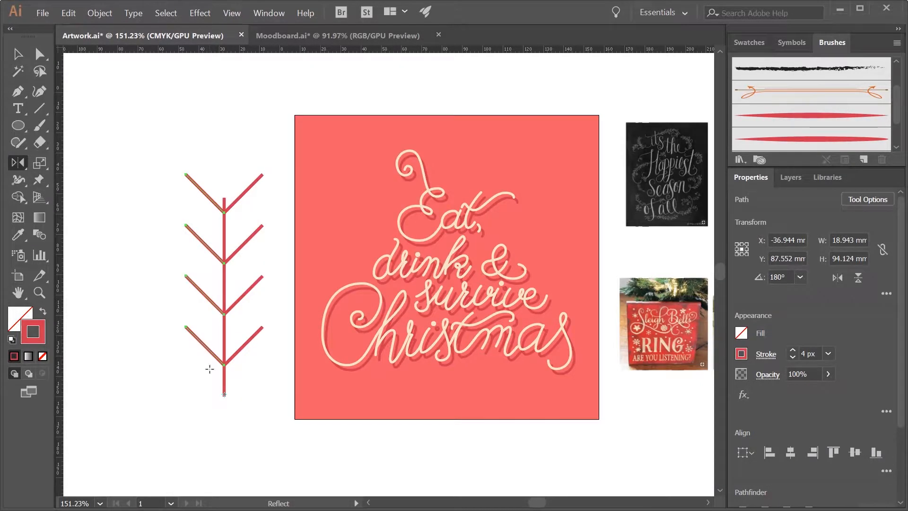
# Nudge the mirrored branches upward so they alternate with the branches on the right side of the stem
pyautogui.hotkey('shift', 'Up')
pyautogui.hotkey('shift', 'Up')
pyautogui.hotkey('shift', 'Up')
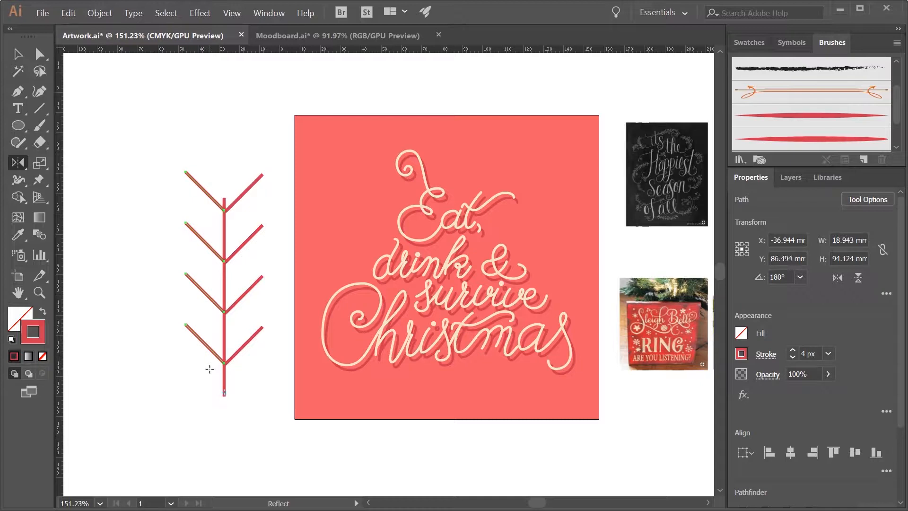
pyautogui.press('Up')
pyautogui.press('Up')
pyautogui.press('Up')
pyautogui.press('Up')
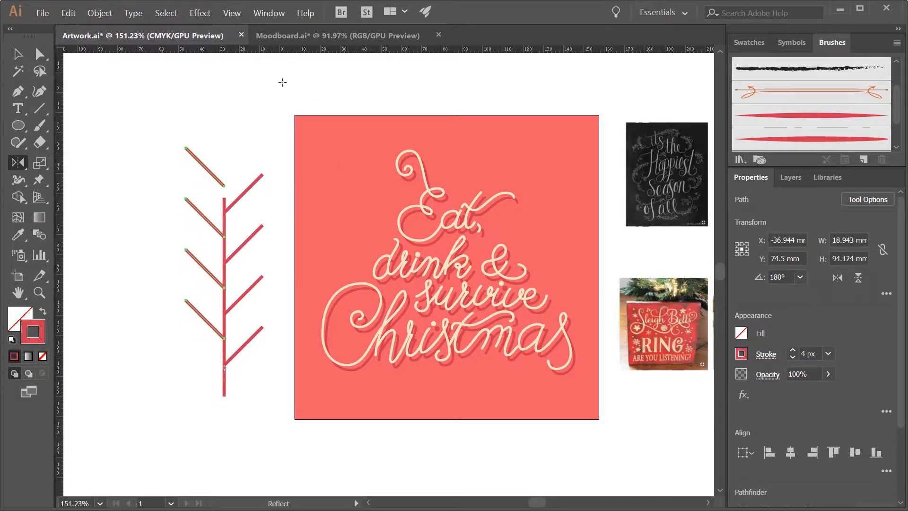
# Rotate the topmost left branch upright about its lower end, and move the stem up to meet it
pyautogui.keyDown('ctrl'); pyautogui.click(206, 168); pyautogui.keyUp('ctrl')
pyautogui.press('r')
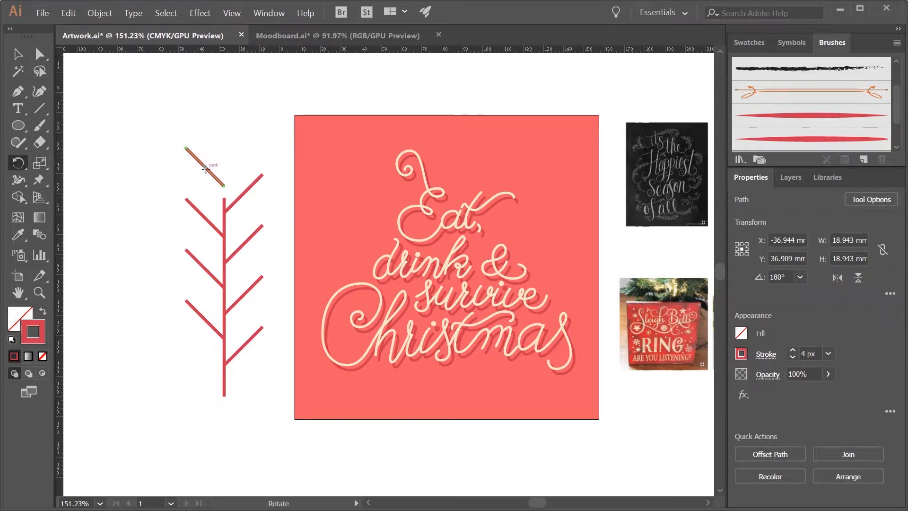
pyautogui.keyDown('alt'); pyautogui.click(225, 186); pyautogui.keyUp('alt')
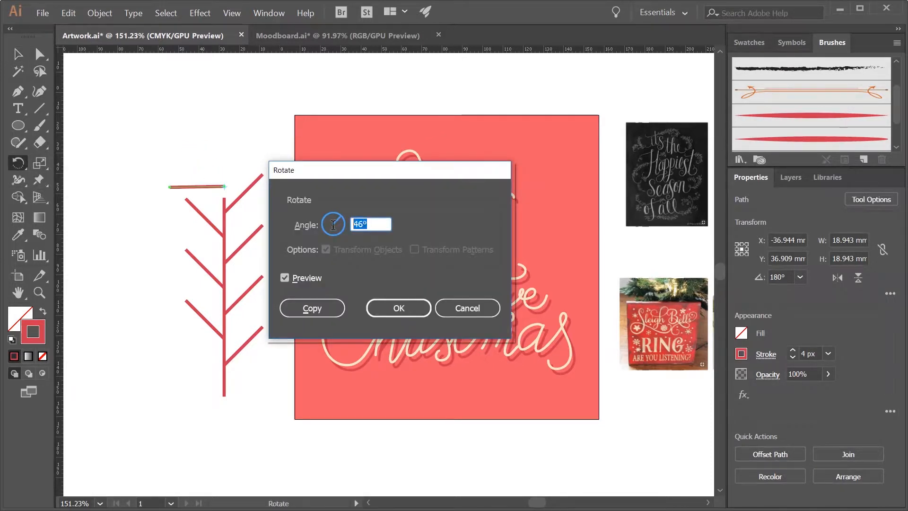
pyautogui.click(392, 308)
pyautogui.press('a')
pyautogui.moveTo(224, 198); pyautogui.dragTo(243, 172)
# Apply Art Brush 2 to all branches except the stem and set their stroke to 4 px
pyautogui.click(269, 359)
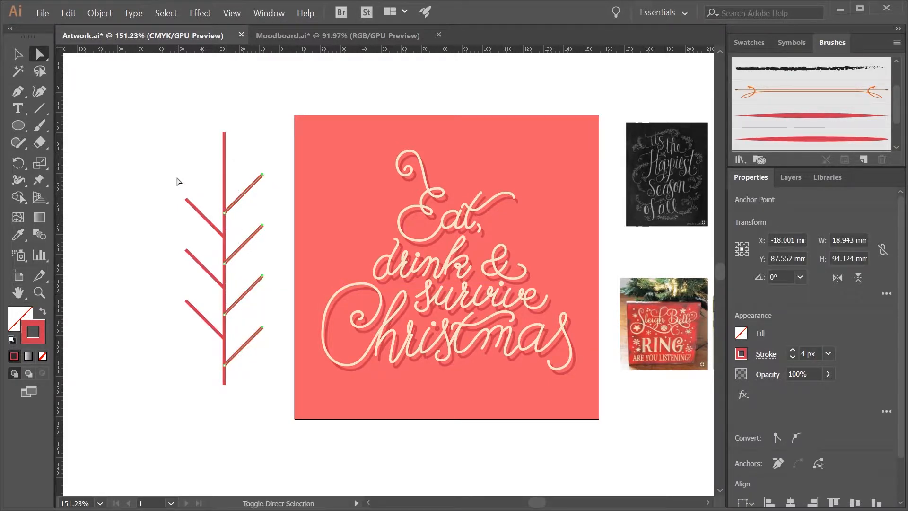
pyautogui.moveTo(193, 329); pyautogui.dragTo(193, 330)
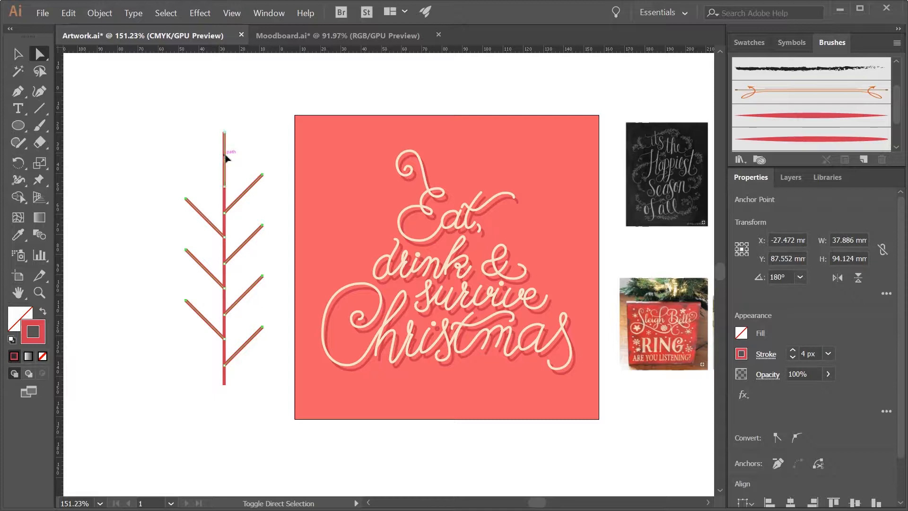
pyautogui.click(810, 144)
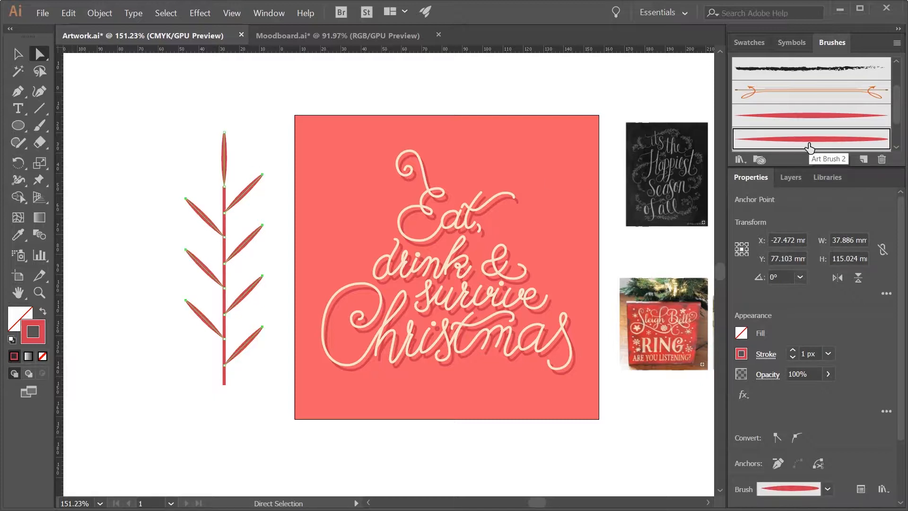
pyautogui.click(793, 351)
pyautogui.click(793, 352)
pyautogui.click(793, 352)
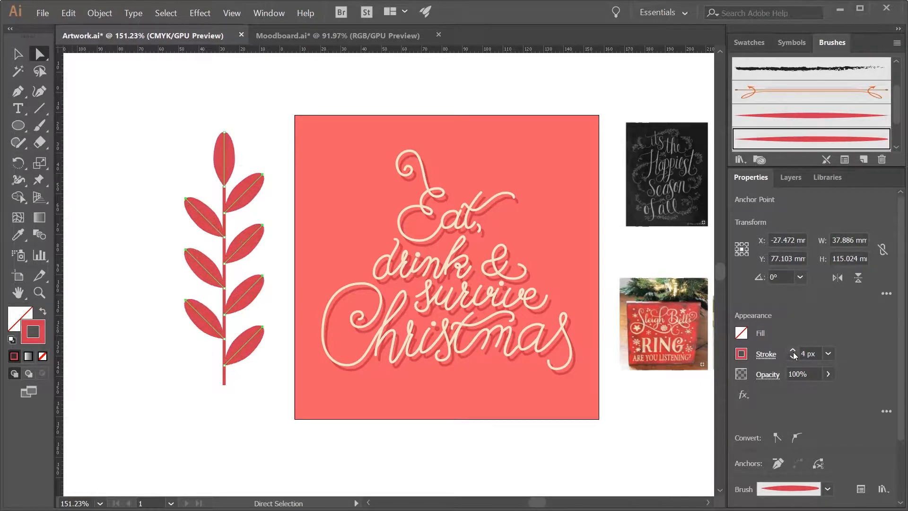
pyautogui.click(793, 351)
pyautogui.click(793, 358)
pyautogui.click(208, 235)
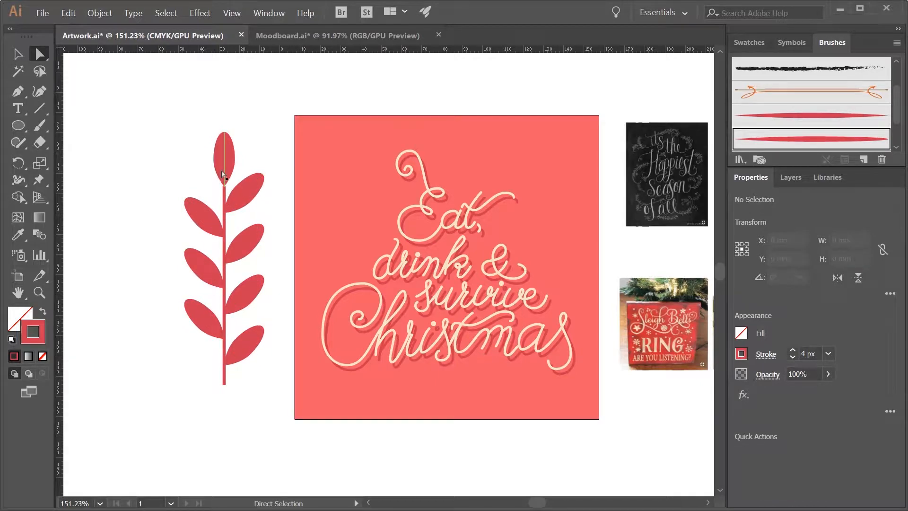
# Nudge the top leaf down slightly so it overlaps the end of the stem
pyautogui.click(224, 178)
pyautogui.press('Down')
pyautogui.press('Down')
pyautogui.press('Down')
pyautogui.press('Down')
pyautogui.click(235, 431)
# Duplicate the whole leafy sprig to the empty canvas on its left
pyautogui.press('v')
pyautogui.moveTo(161, 104); pyautogui.dragTo(261, 392)
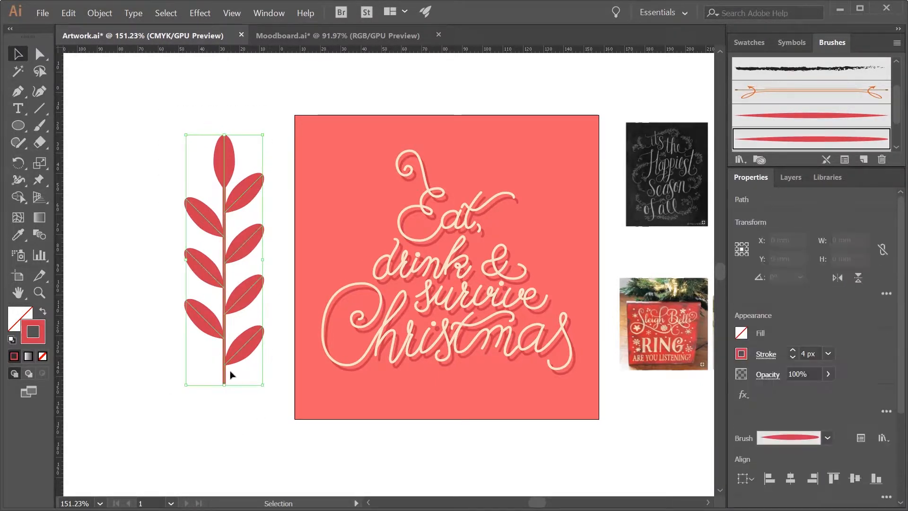
pyautogui.moveTo(230, 363); pyautogui.dragTo(119, 364)
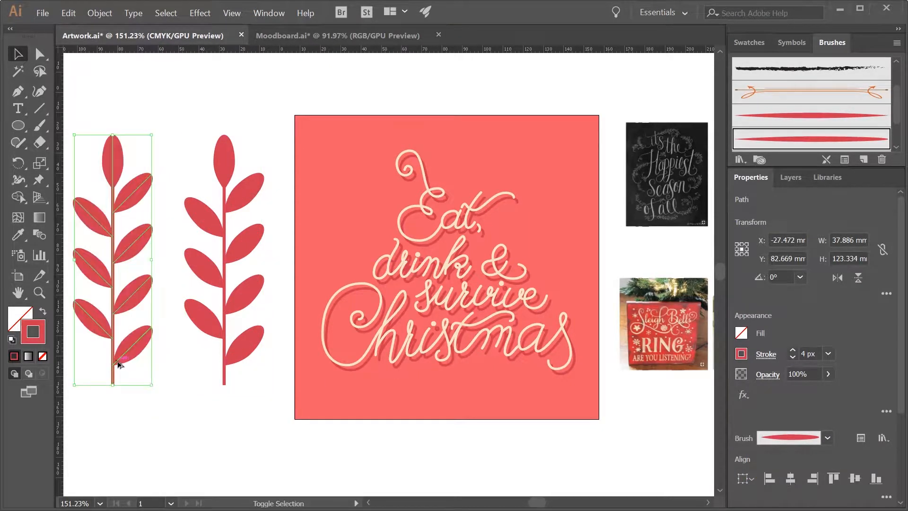
# Apply the art brush with two pointed ends to all leaves of the copied sprig, leaving out its stem
pyautogui.click(136, 400)
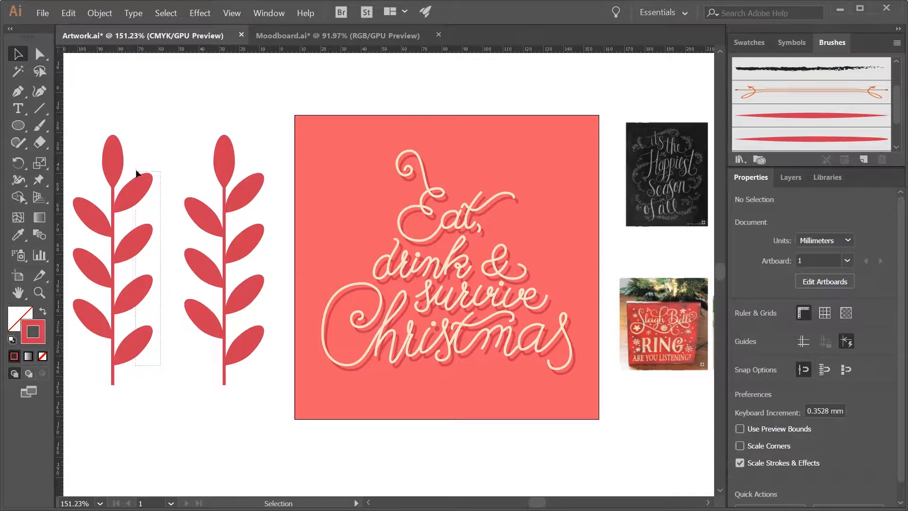
pyautogui.moveTo(136, 173); pyautogui.dragTo(114, 157)
pyautogui.keyDown('shift'); pyautogui.click(94, 279); pyautogui.keyUp('shift')
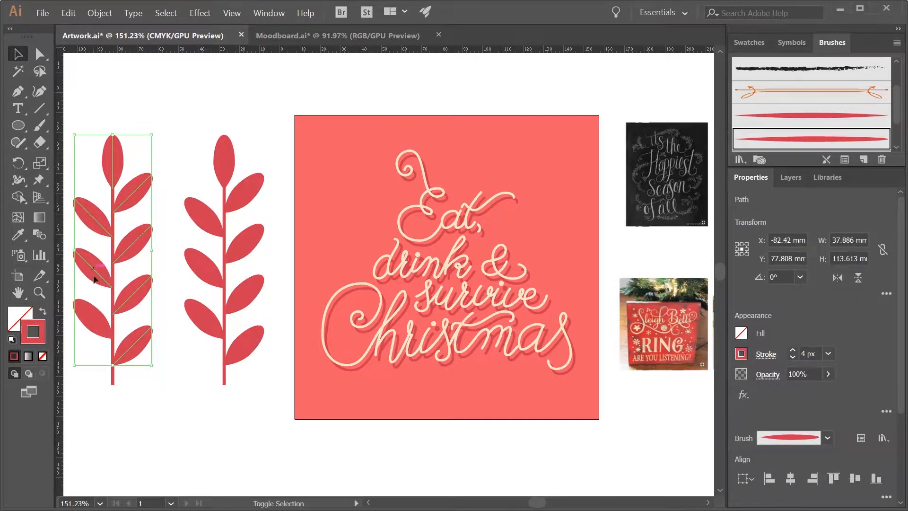
pyautogui.click(856, 116)
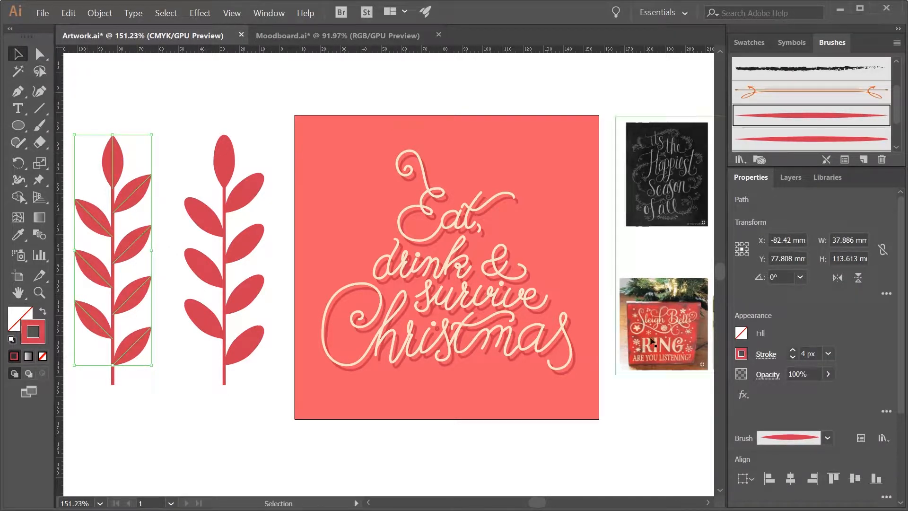
# Duplicate the pointed-leaf sprig to its left to make a third sprig
pyautogui.press('space')
pyautogui.moveTo(154, 394); pyautogui.dragTo(338, 385)
pyautogui.moveTo(350, 421); pyautogui.dragTo(254, 112)
pyautogui.moveTo(304, 321); pyautogui.dragTo(186, 325)
# Set the stroke of all leaves on the third, leftmost sprig to 2 px, leaving out its stem
pyautogui.moveTo(249, 379)
pyautogui.mouseDown()
pyautogui.moveTo(208, 299)
pyautogui.moveTo(209, 143)
pyautogui.mouseUp()
pyautogui.keyDown('shift'); pyautogui.click(184, 151); pyautogui.keyUp('shift')
pyautogui.keyDown('shift'); pyautogui.click(168, 210); pyautogui.keyUp('shift')
pyautogui.keyDown('shift'); pyautogui.click(171, 260); pyautogui.keyUp('shift')
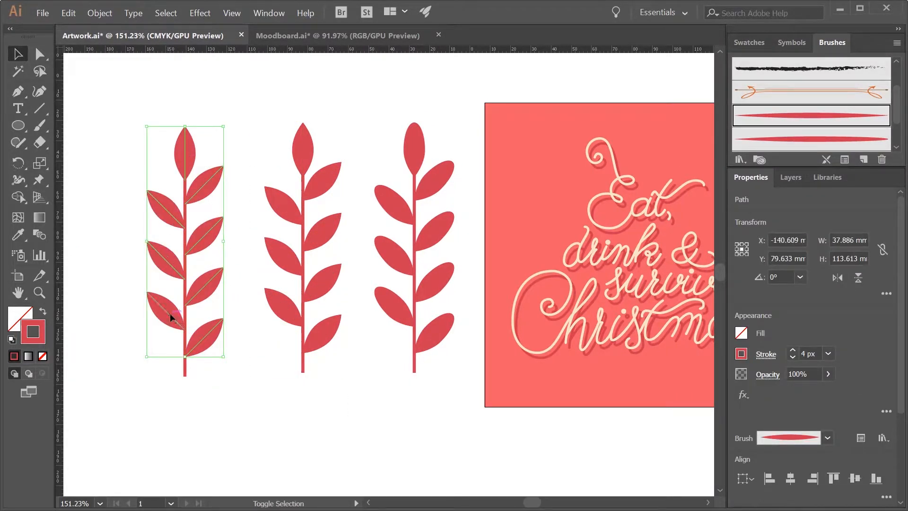
pyautogui.keyDown('shift'); pyautogui.click(169, 313); pyautogui.keyUp('shift')
pyautogui.click(793, 357)
pyautogui.click(793, 357)
pyautogui.click(307, 456)
# Duplicate the four right-hand leaves of the leftmost sprig upward so the copies sit midway between the originals
pyautogui.moveTo(234, 332); pyautogui.dragTo(198, 179)
pyautogui.moveTo(204, 342); pyautogui.dragTo(205, 315)
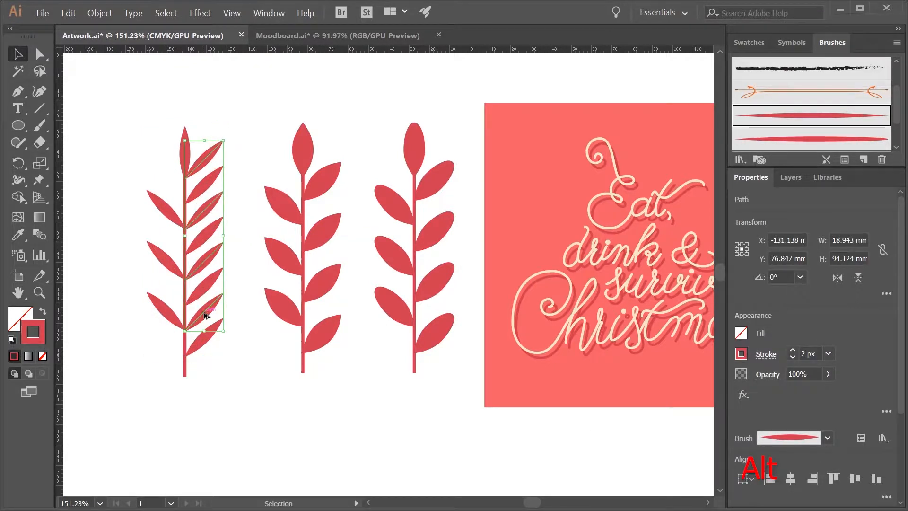
pyautogui.click(214, 389)
# Move the leftmost sprig's three left-hand leaves up and duplicate leaves between and above them, making seven on that side
pyautogui.moveTo(137, 179); pyautogui.dragTo(170, 306)
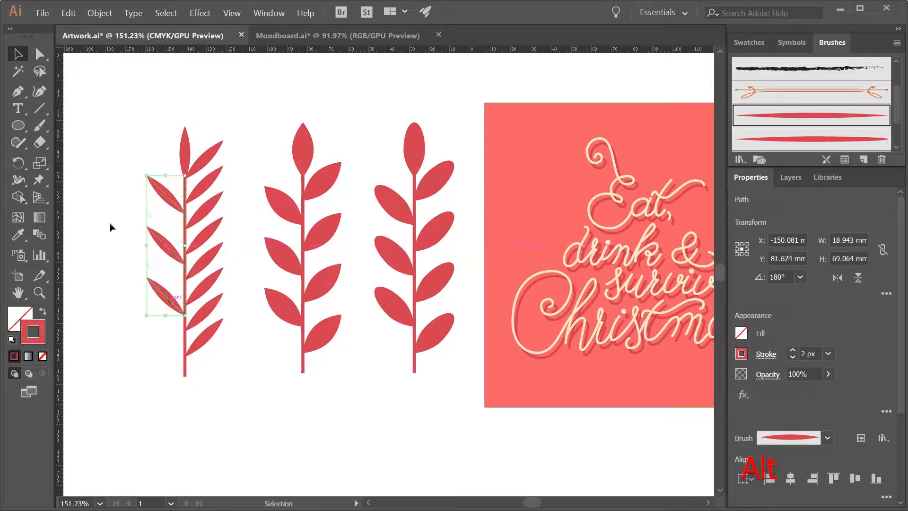
pyautogui.moveTo(172, 254); pyautogui.dragTo(171, 275)
pyautogui.click(166, 204)
pyautogui.moveTo(166, 203); pyautogui.dragTo(171, 173)
pyautogui.click(215, 416)
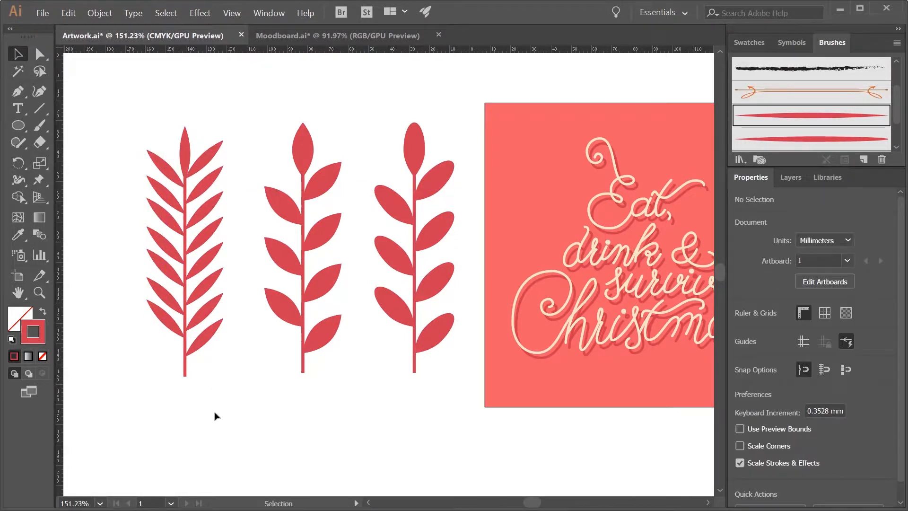
# Shift all seven left-hand leaves of the leftmost sprig down slightly along the stem
pyautogui.moveTo(161, 328); pyautogui.dragTo(158, 369)
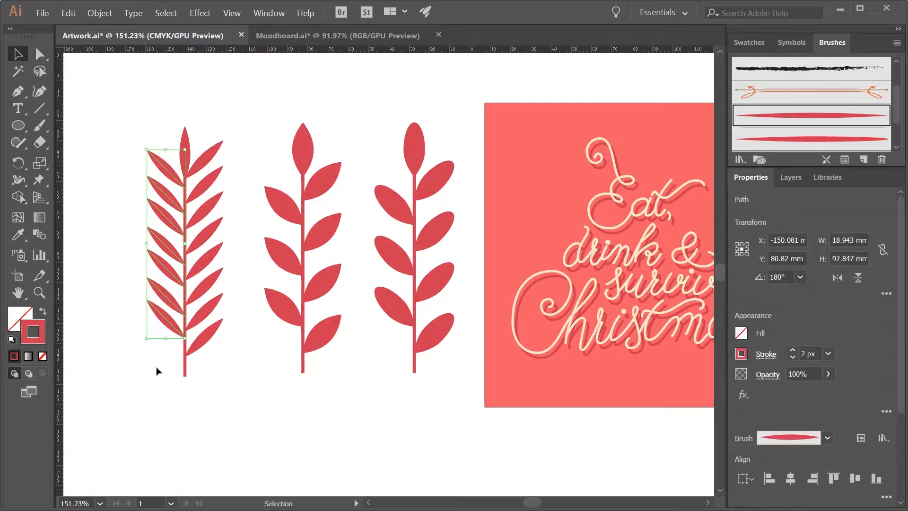
pyautogui.click(160, 426)
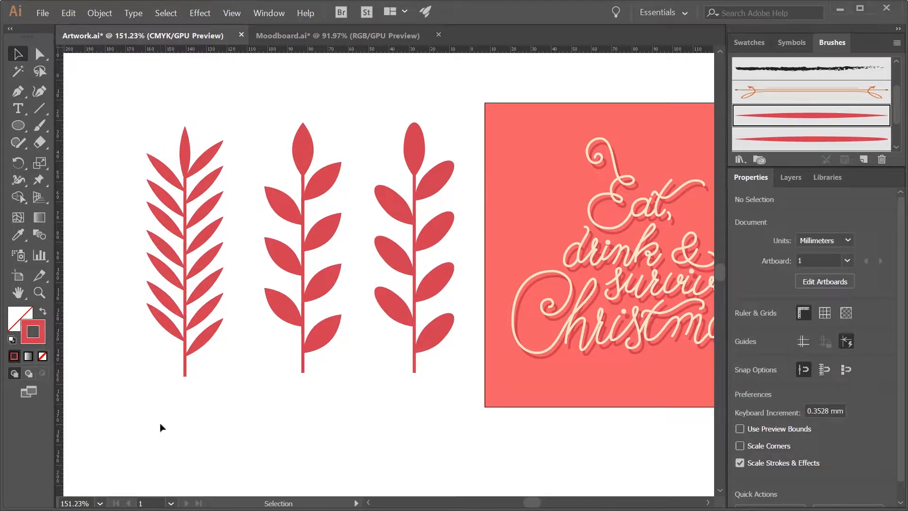
pyautogui.scroll(-1, 448, 382)
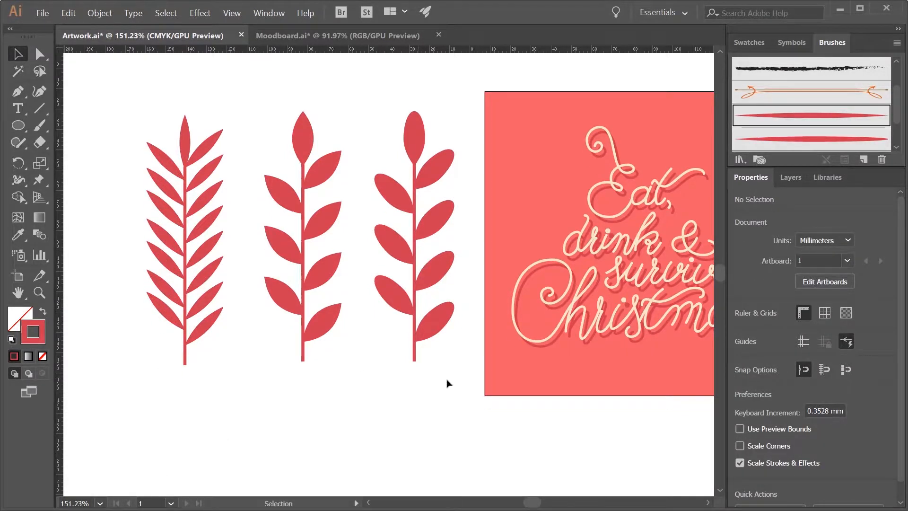
# Duplicate the rounded-leaf sprig nearest the artboard into the empty space below the row of sprigs
pyautogui.click(379, 180)
pyautogui.scroll(-3, 397, 251)
pyautogui.moveTo(427, 263); pyautogui.dragTo(362, 482)
pyautogui.scroll(-3, 399, 373)
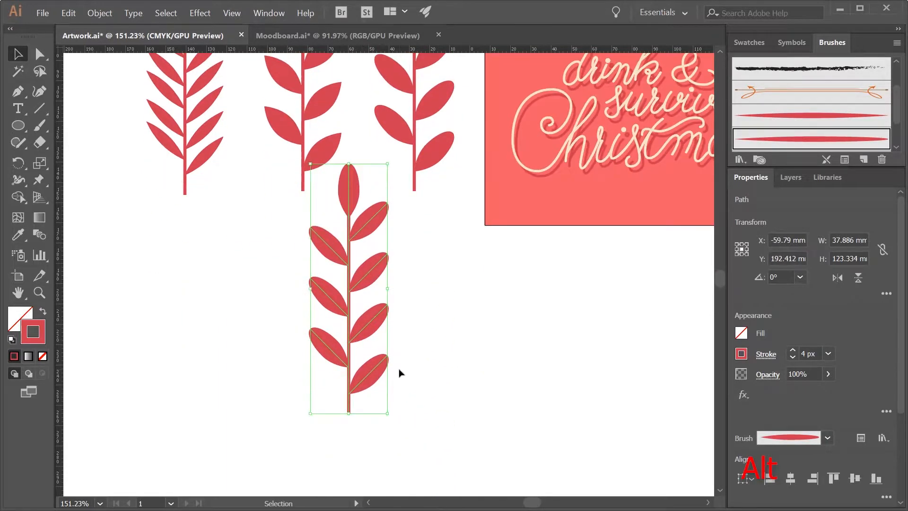
pyautogui.click(463, 391)
# Expand the appearance of all eight brush-stroke leaves on the duplicated sprig, leaving out its stem
pyautogui.click(365, 376)
pyautogui.moveTo(412, 407); pyautogui.dragTo(364, 208)
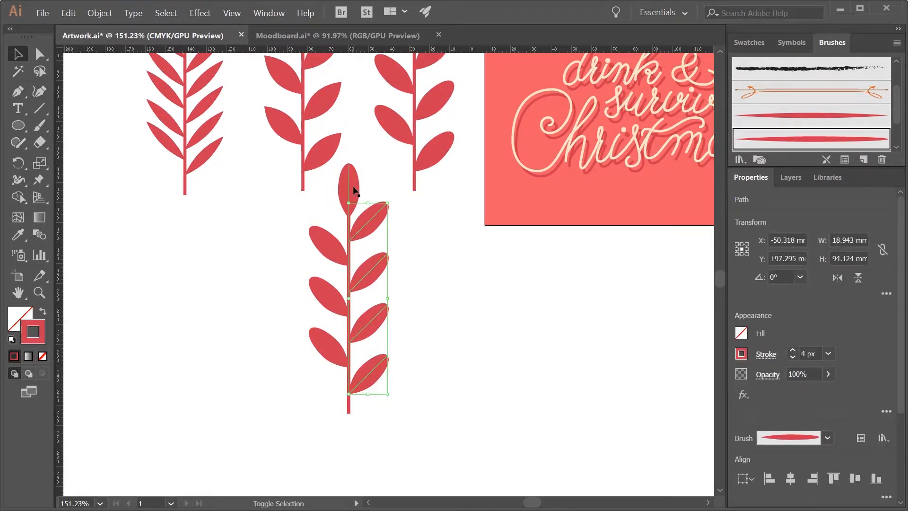
pyautogui.keyDown('shift'); pyautogui.click(353, 190); pyautogui.keyUp('shift')
pyautogui.keyDown('shift'); pyautogui.click(329, 247); pyautogui.keyUp('shift')
pyautogui.keyDown('shift'); pyautogui.click(325, 301); pyautogui.keyUp('shift')
pyautogui.keyDown('shift'); pyautogui.click(329, 348); pyautogui.keyUp('shift')
pyautogui.click(87, 15)
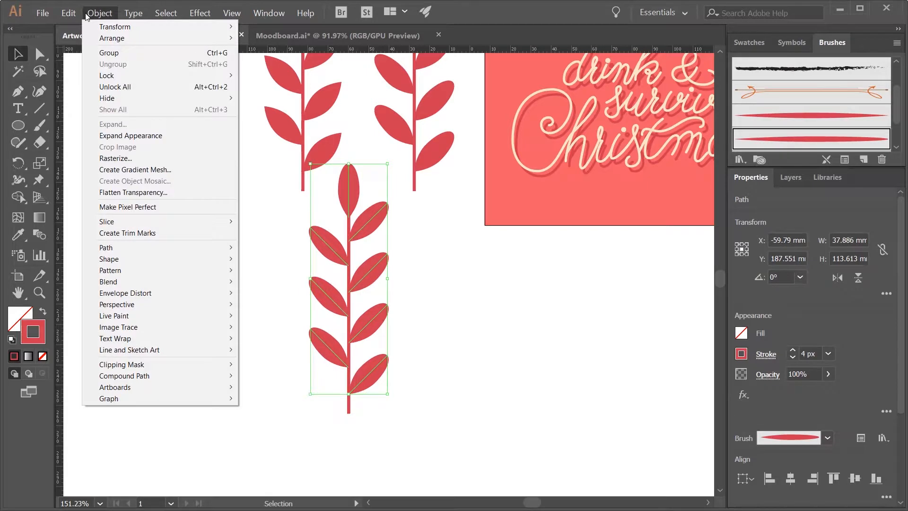
pyautogui.click(131, 136)
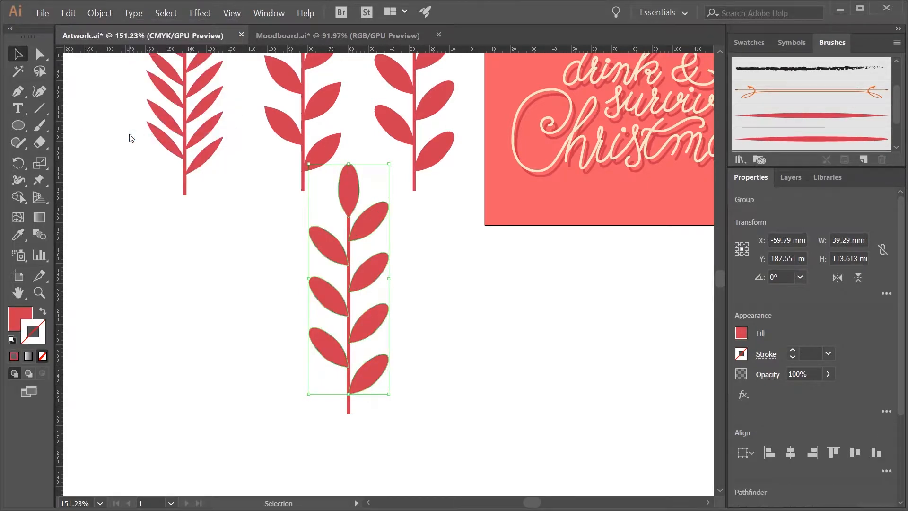
# Give the expanded leaves a cream stroke from the swatches with a weight of 2 px
pyautogui.click(747, 43)
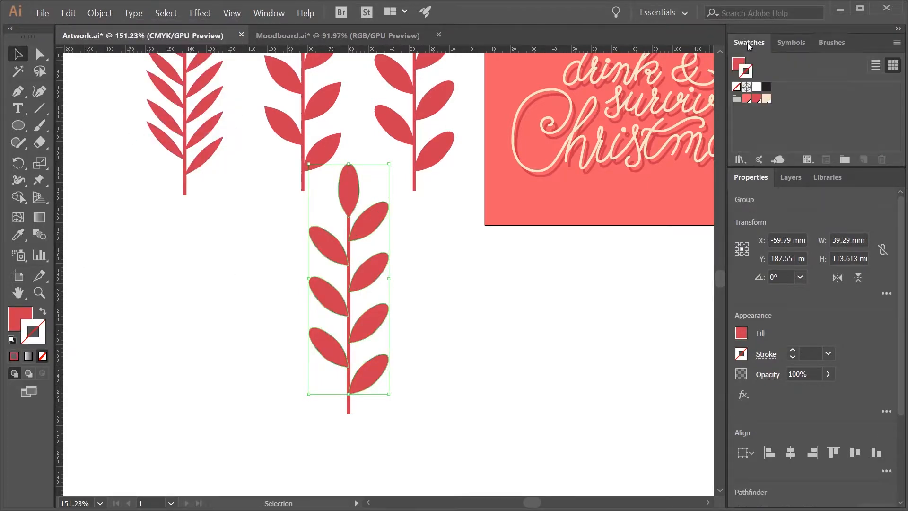
pyautogui.click(767, 99)
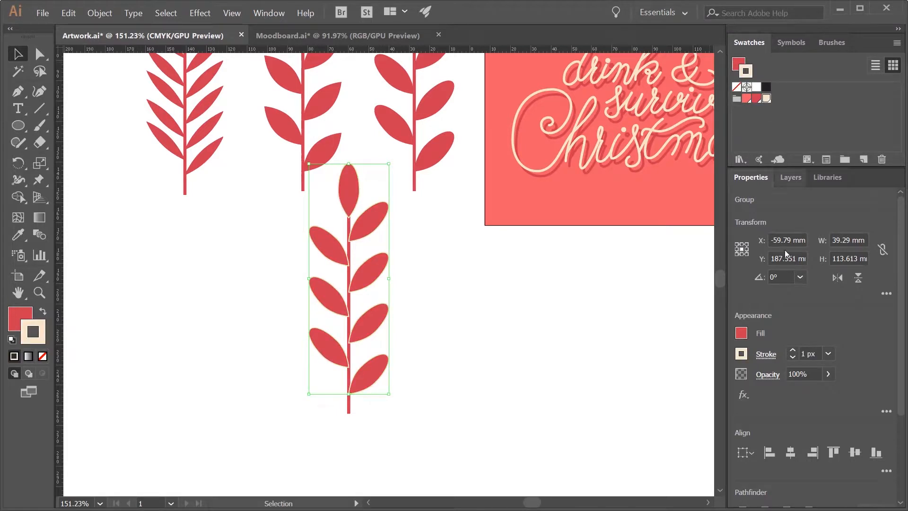
pyautogui.click(793, 351)
pyautogui.scroll(1, 370, 304)
# Draw a straight vertical midrib through the topmost leaf of the duplicated sprig with the Pen tool
pyautogui.press('p')
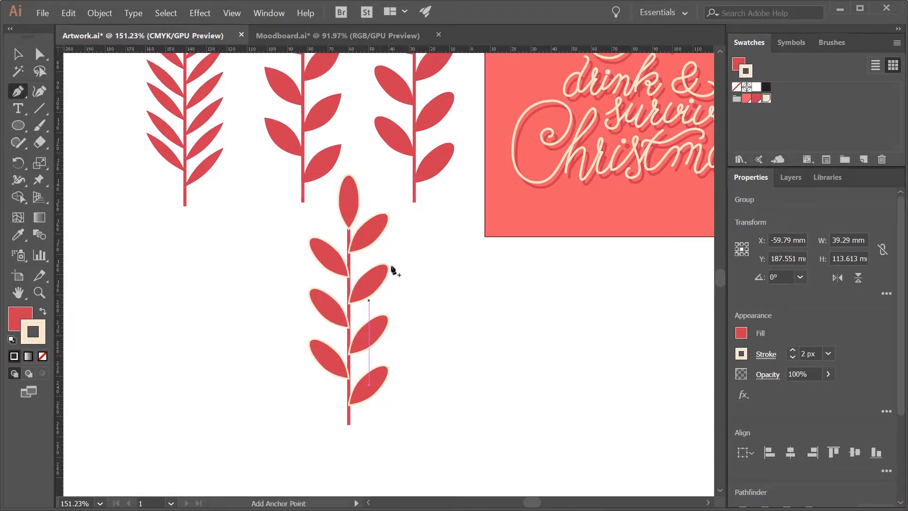
pyautogui.keyDown('ctrl'); pyautogui.click(350, 218); pyautogui.keyUp('ctrl')
pyautogui.scroll(1, 356, 232)
pyautogui.press('z')
pyautogui.moveTo(303, 179)
pyautogui.mouseDown()
pyautogui.moveTo(378, 298)
pyautogui.moveTo(362, 305)
pyautogui.moveTo(326, 274)
pyautogui.mouseUp()
pyautogui.press('p')
pyautogui.click(330, 256)
pyautogui.click(330, 162)
pyautogui.press('Escape')
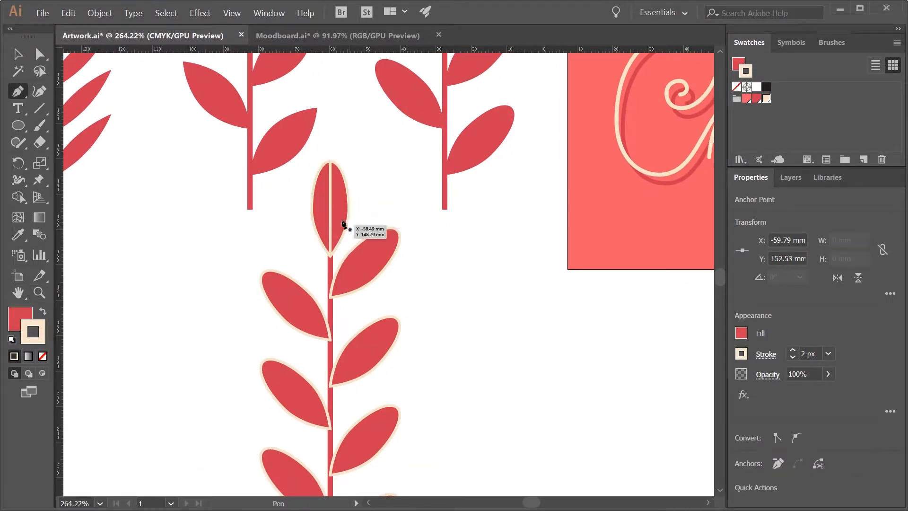
# Add four slanted side veins to the topmost leaf, two on each side of its midrib
pyautogui.click(330, 238)
pyautogui.click(347, 220)
pyautogui.press('Escape')
pyautogui.click(330, 201)
pyautogui.click(346, 186)
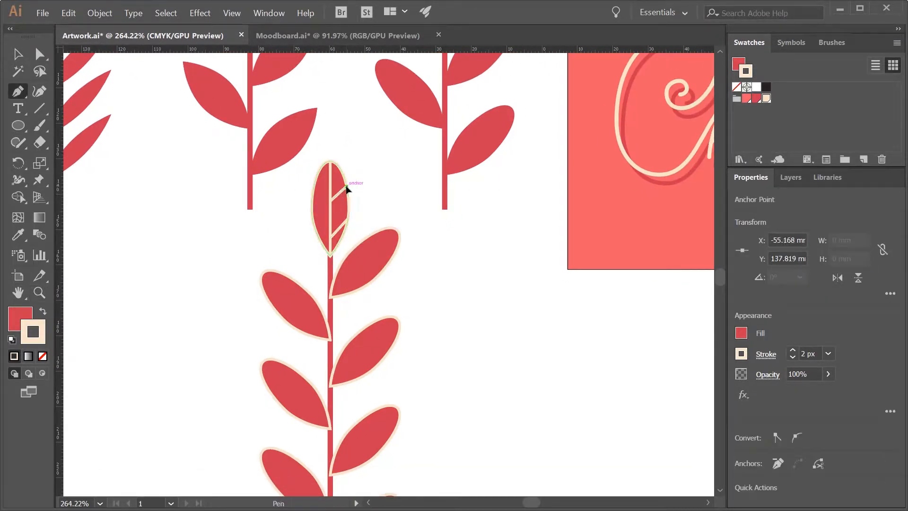
pyautogui.press('Escape')
pyautogui.click(330, 218)
pyautogui.click(312, 202)
pyautogui.press('Escape')
pyautogui.click(330, 183)
pyautogui.click(318, 173)
# Draw a midrib from base to tip and two side veins per side on the uppermost right-hand leaf
pyautogui.click(331, 297)
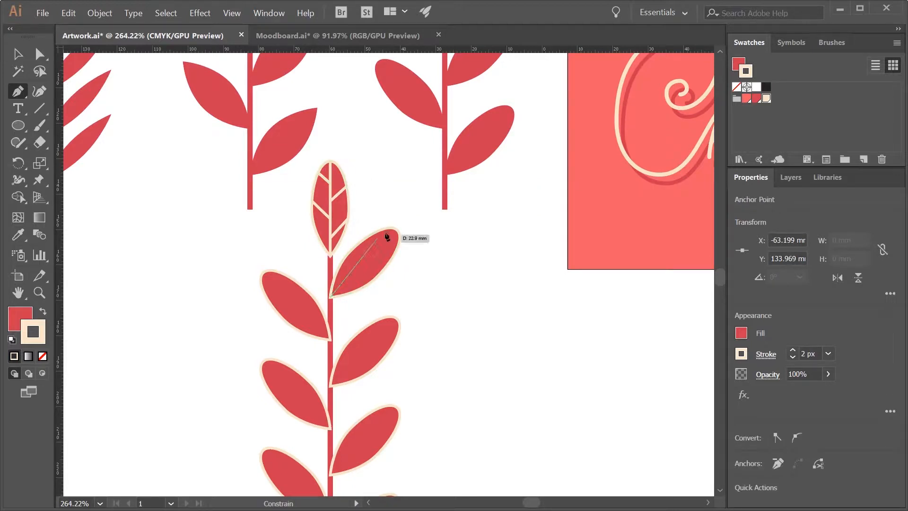
pyautogui.click(395, 231)
pyautogui.press('Escape')
pyautogui.click(340, 264)
pyautogui.click(348, 280)
pyautogui.click(372, 282)
pyautogui.press('Escape')
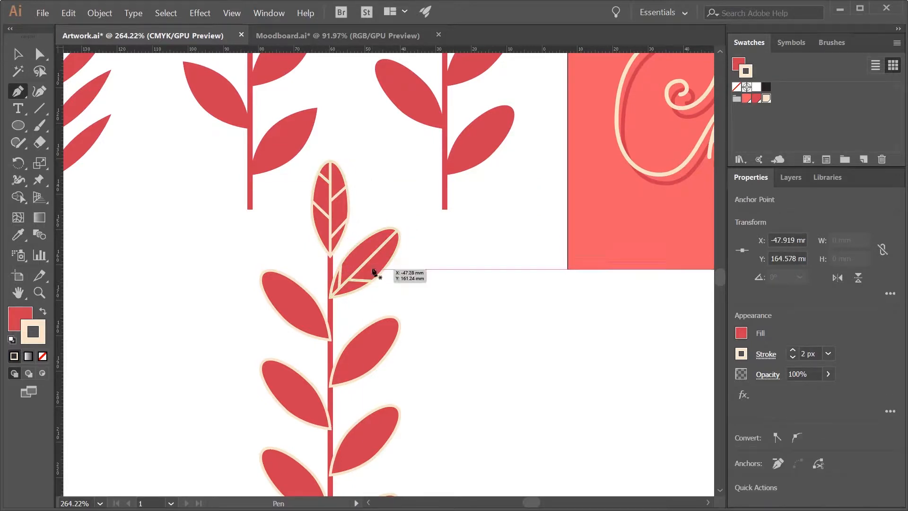
pyautogui.click(364, 262)
pyautogui.click(365, 240)
pyautogui.press('Escape')
pyautogui.click(373, 253)
pyautogui.click(397, 248)
# Draw a midrib and two side veins per side on the uppermost left-hand leaf
pyautogui.click(330, 339)
pyautogui.click(264, 273)
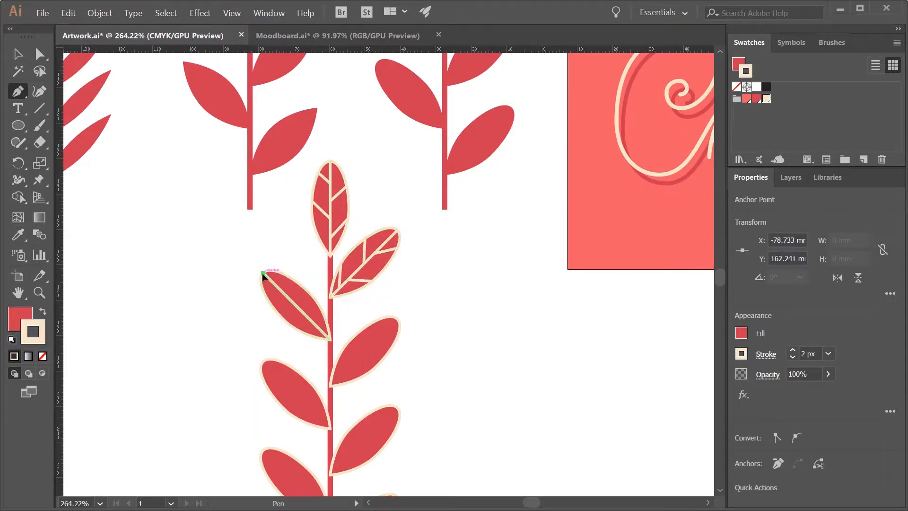
pyautogui.press('Escape')
pyautogui.click(317, 326)
pyautogui.click(317, 303)
pyautogui.press('Escape')
pyautogui.click(304, 315)
pyautogui.click(282, 316)
pyautogui.press('Escape')
pyautogui.click(293, 302)
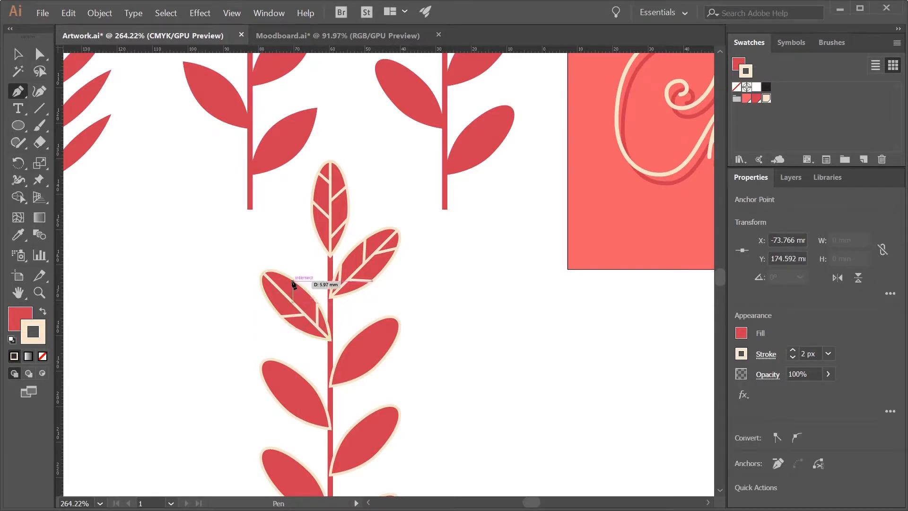
pyautogui.click(291, 278)
pyautogui.press('Escape')
pyautogui.click(279, 288)
pyautogui.click(262, 285)
pyautogui.press('Escape')
# Draw a midrib and branching side veins on the second right-hand leaf from the top
pyautogui.click(330, 386)
pyautogui.click(397, 320)
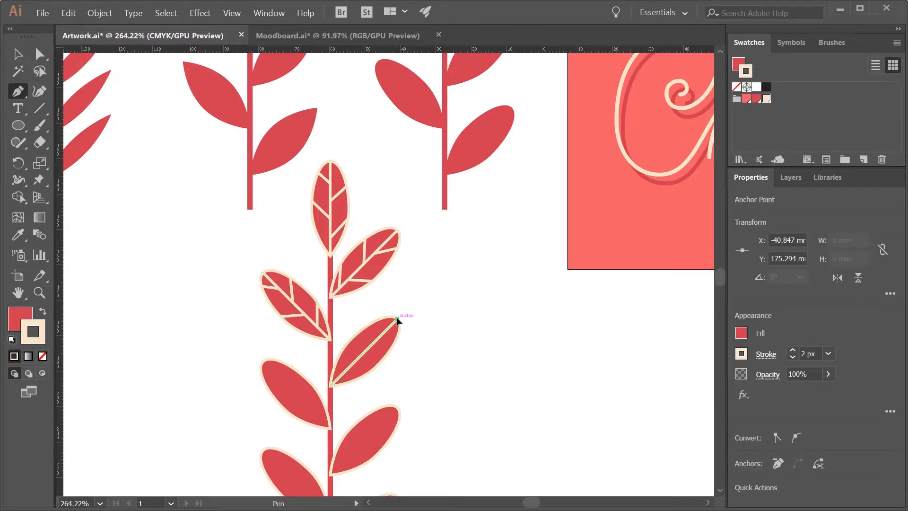
pyautogui.press('Escape')
pyautogui.click(386, 358)
pyautogui.click(373, 343)
pyautogui.click(377, 321)
pyautogui.click(386, 329)
pyautogui.click(398, 328)
pyautogui.click(341, 376)
pyautogui.click(363, 376)
pyautogui.press('Escape')
# Draw a midrib and branching side veins on the middle left-hand leaf
pyautogui.scroll(-3, 359, 438)
pyautogui.click(264, 283)
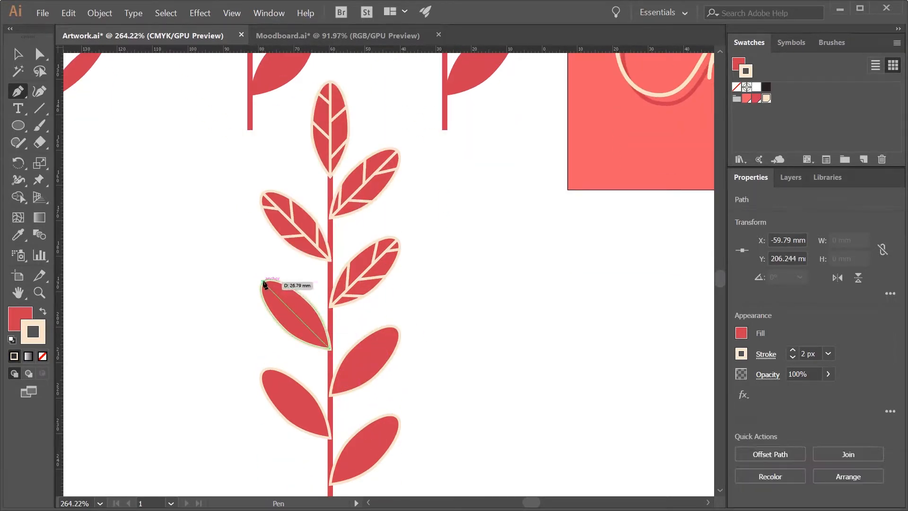
pyautogui.click(324, 340)
pyautogui.press('Escape')
pyautogui.click(282, 327)
pyautogui.press('Escape')
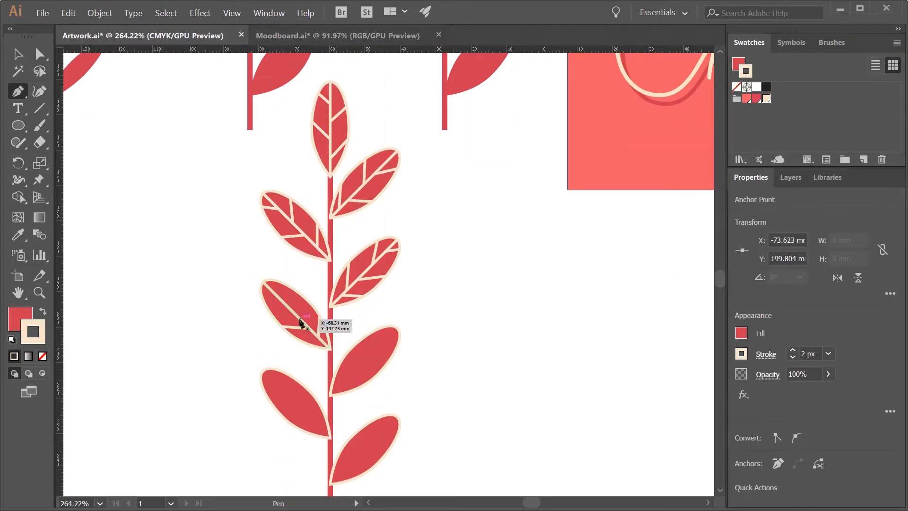
pyautogui.click(298, 318)
pyautogui.click(299, 296)
pyautogui.press('Escape')
pyautogui.press('Escape')
pyautogui.click(277, 295)
pyautogui.click(276, 282)
pyautogui.press('Escape')
# Draw a midrib and branching side veins on the third right-hand leaf from the top
pyautogui.click(331, 395)
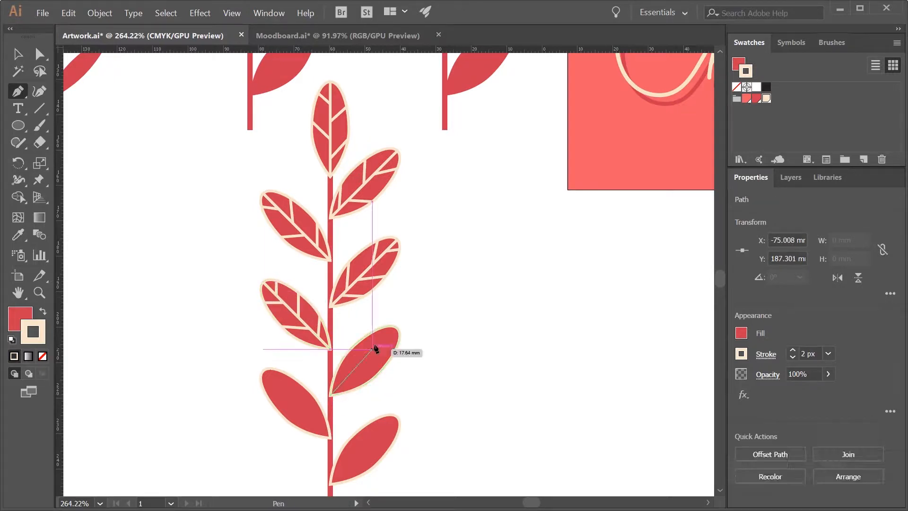
pyautogui.click(398, 328)
pyautogui.press('Escape')
pyautogui.click(344, 381)
pyautogui.click(356, 370)
pyautogui.click(381, 372)
pyautogui.press('Escape')
pyautogui.click(372, 351)
pyautogui.click(372, 333)
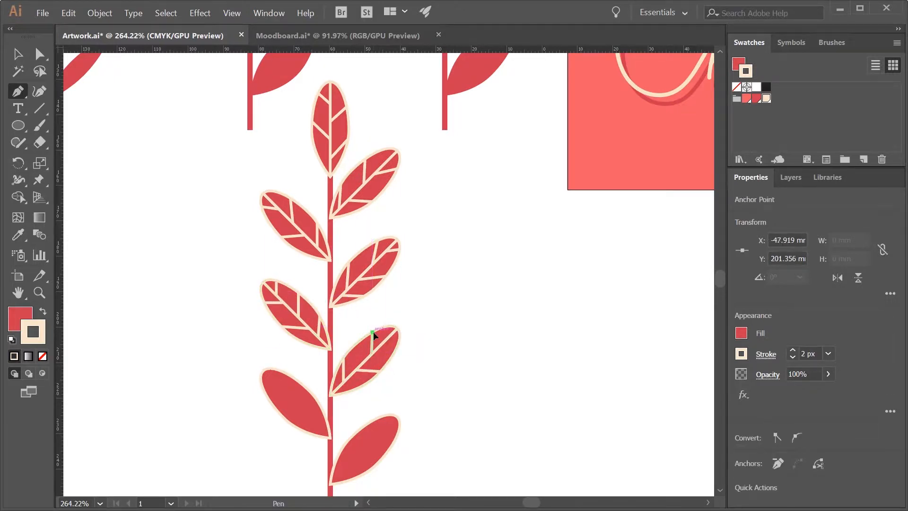
pyautogui.press('Escape')
pyautogui.click(387, 340)
pyautogui.click(397, 339)
# Draw a midrib and branching side veins on the lowest left-hand leaf
pyautogui.click(263, 370)
pyautogui.press('Escape')
pyautogui.click(321, 428)
pyautogui.click(322, 407)
pyautogui.click(306, 415)
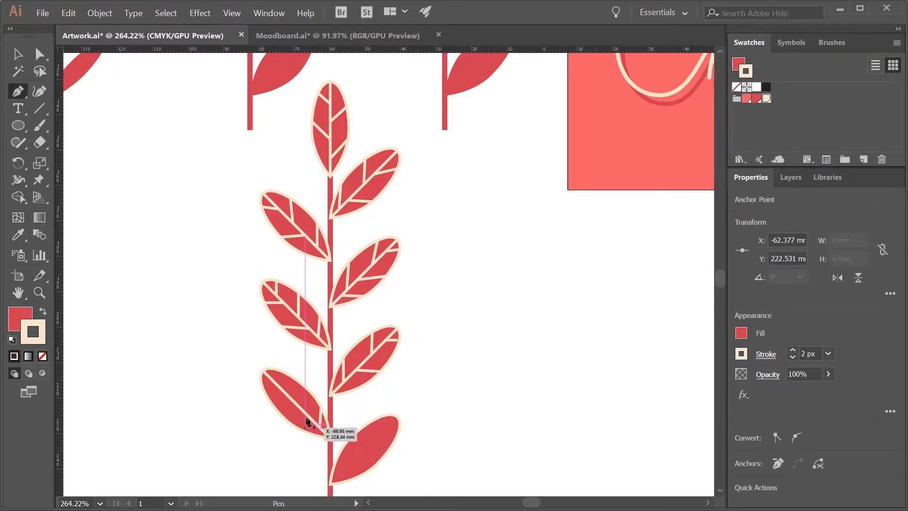
pyautogui.click(285, 417)
pyautogui.click(295, 402)
pyautogui.click(295, 379)
pyautogui.press('Escape')
# Draw a midrib and branching side veins on the lowest right-hand leaf
pyautogui.scroll(-2, 420, 411)
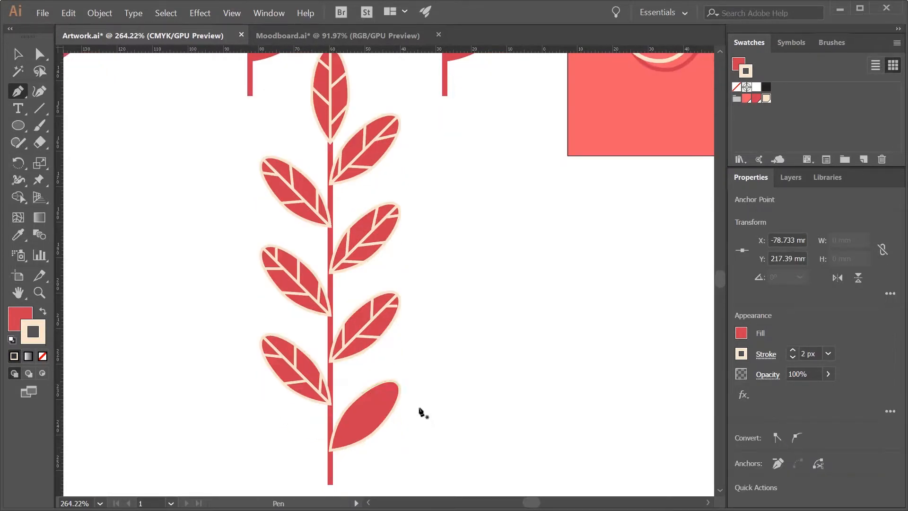
pyautogui.click(333, 445)
pyautogui.click(396, 386)
pyautogui.click(352, 429)
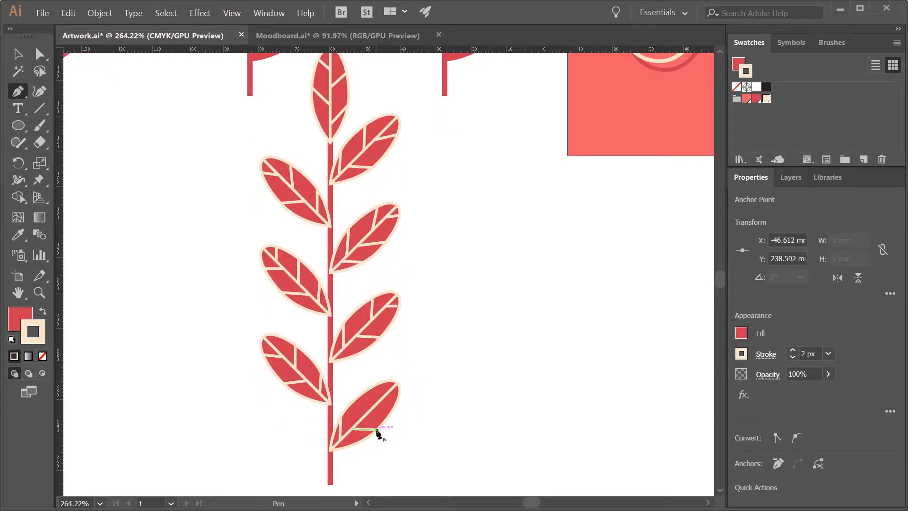
pyautogui.hotkey('ctrl', 'z')
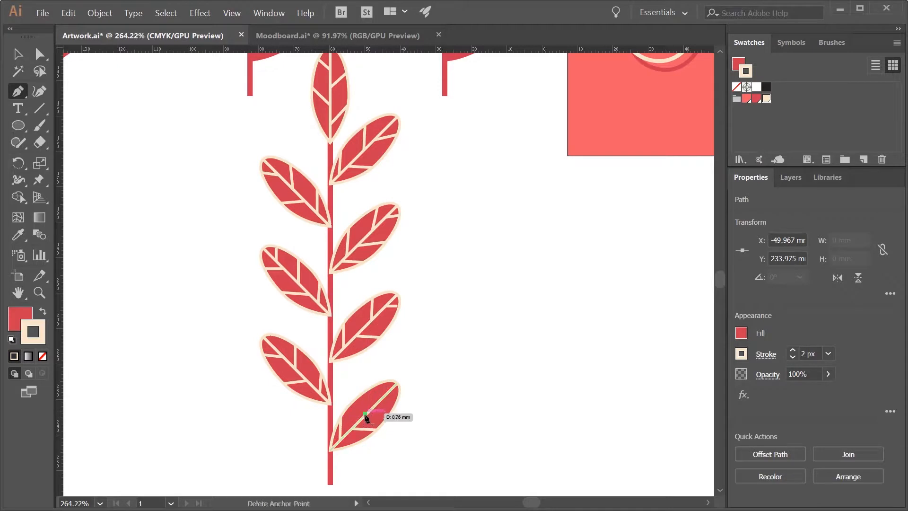
pyautogui.click(365, 416)
pyautogui.click(364, 416)
pyautogui.click(364, 393)
pyautogui.press('Escape')
pyautogui.click(378, 403)
pyautogui.click(395, 404)
pyautogui.press('Escape')
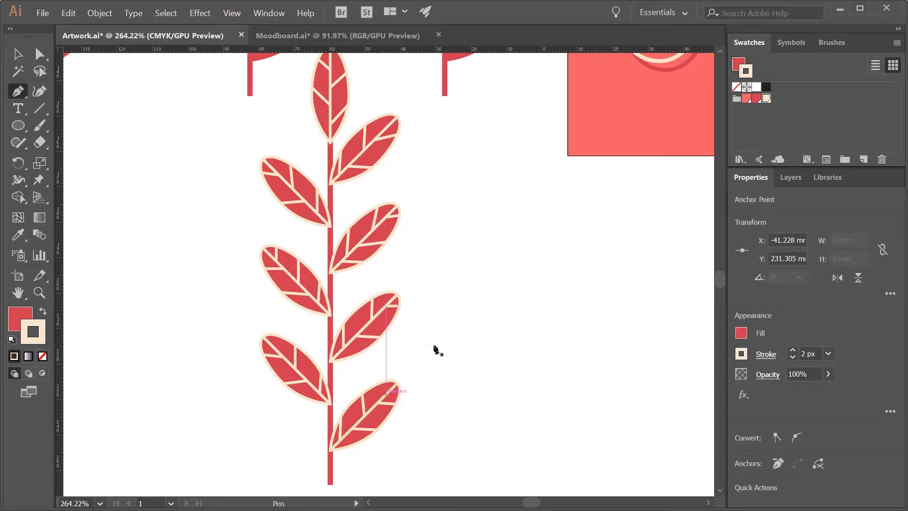
# Cut the veined sprig's stem, paste it in place in front of the leaves and open its stroke options
pyautogui.press('z')
pyautogui.moveTo(435, 333); pyautogui.dragTo(368, 371)
pyautogui.press('v')
pyautogui.click(371, 422)
pyautogui.hotkey('ctrl', 'x')
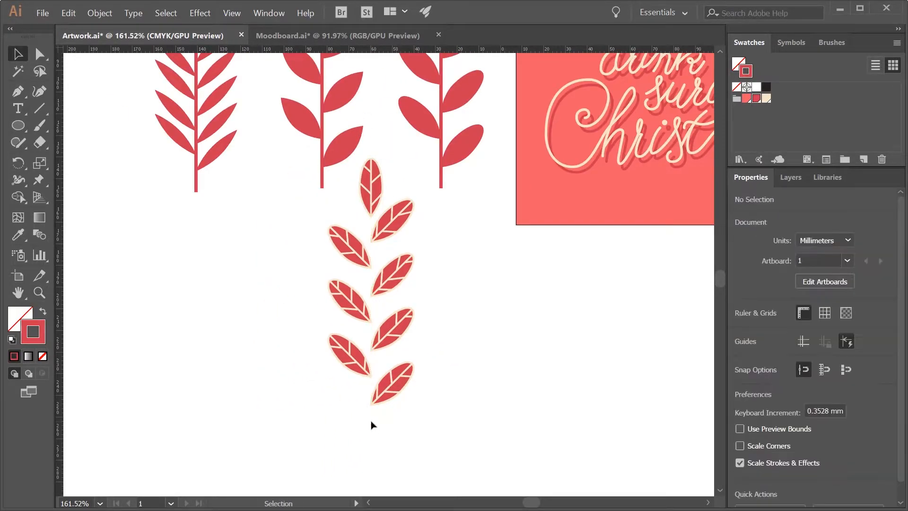
pyautogui.hotkey('ctrl', 'f')
pyautogui.click(766, 354)
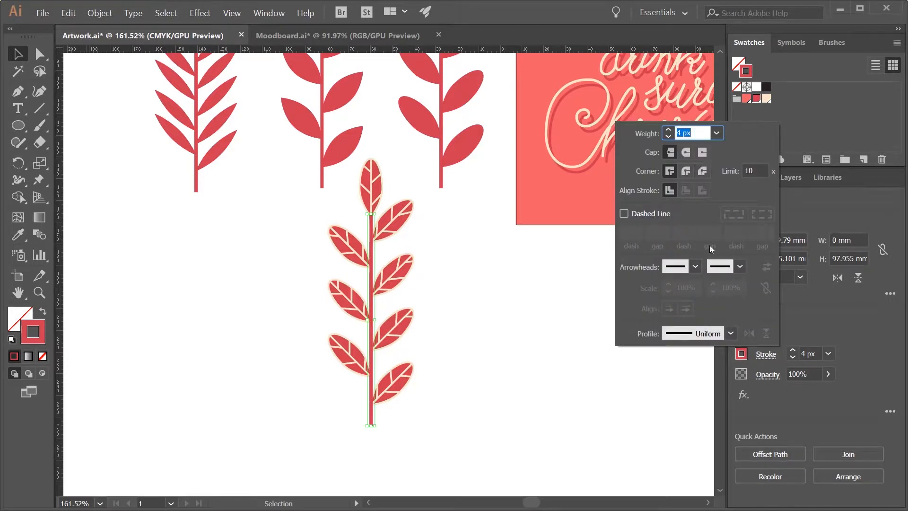
pyautogui.click(517, 457)
pyautogui.click(455, 455)
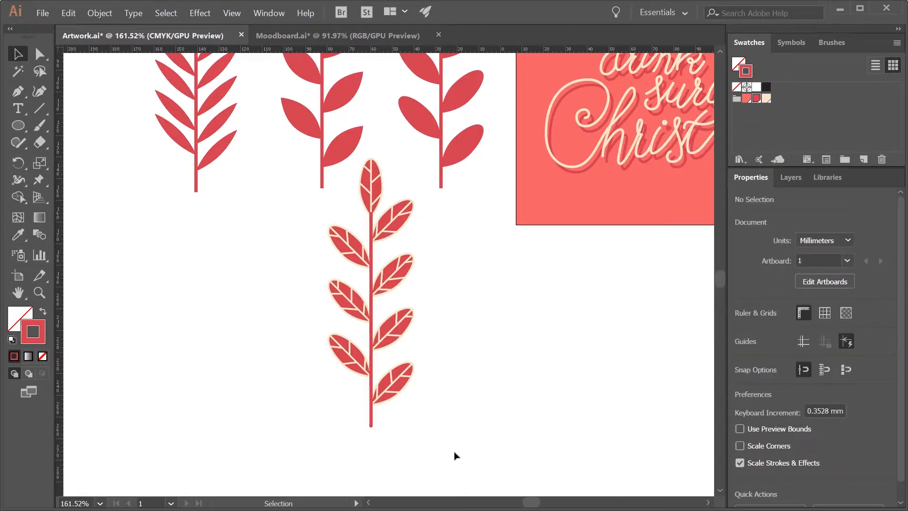
# Select the whole veined sprig and move it to the left of the other three sprigs
pyautogui.scroll(1, 455, 456)
pyautogui.press('z')
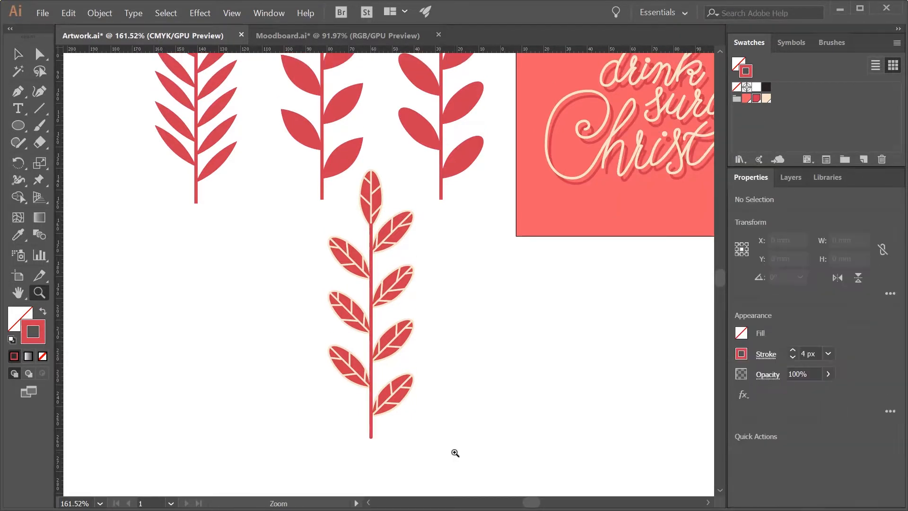
pyautogui.moveTo(455, 455); pyautogui.dragTo(381, 438)
pyautogui.press('v')
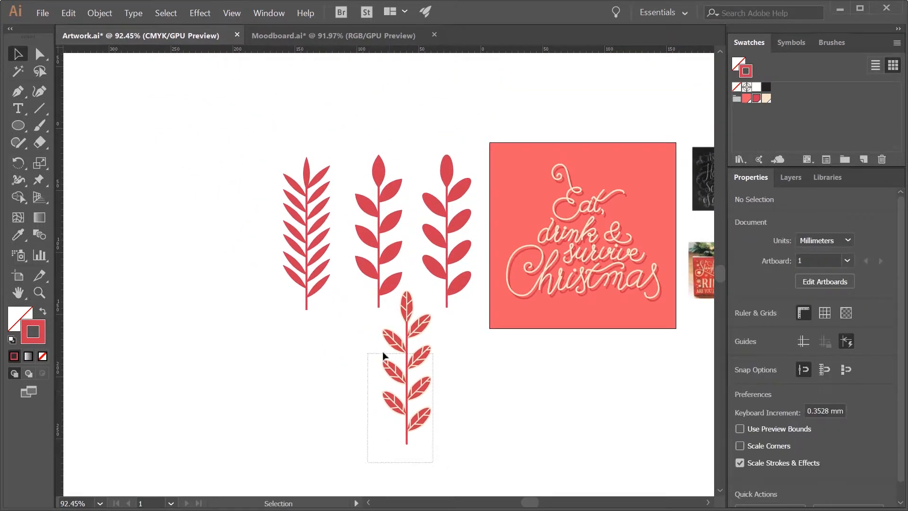
pyautogui.click(385, 296)
pyautogui.moveTo(188, 270); pyautogui.dragTo(188, 271)
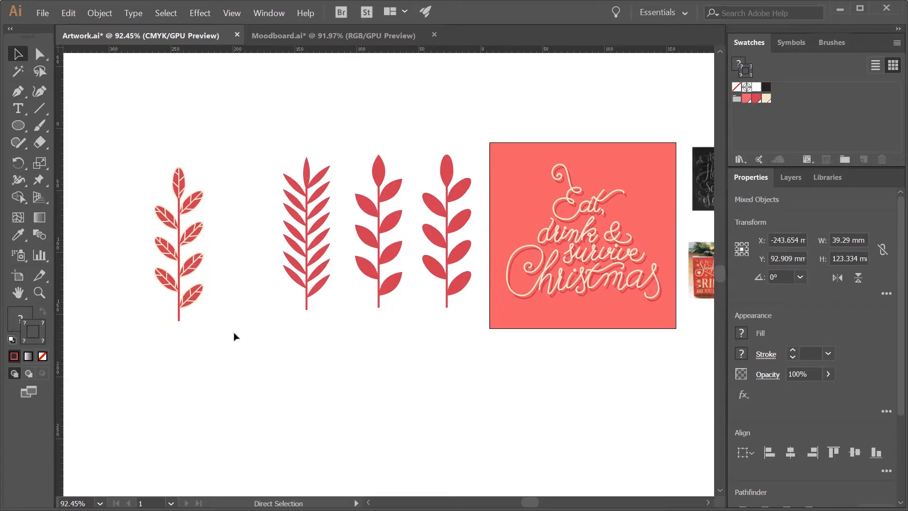
# Group each of the four sprigs separately so that its leaves and stem form one object
pyautogui.hotkey('ctrl', 'g')
pyautogui.moveTo(295, 173); pyautogui.dragTo(276, 145)
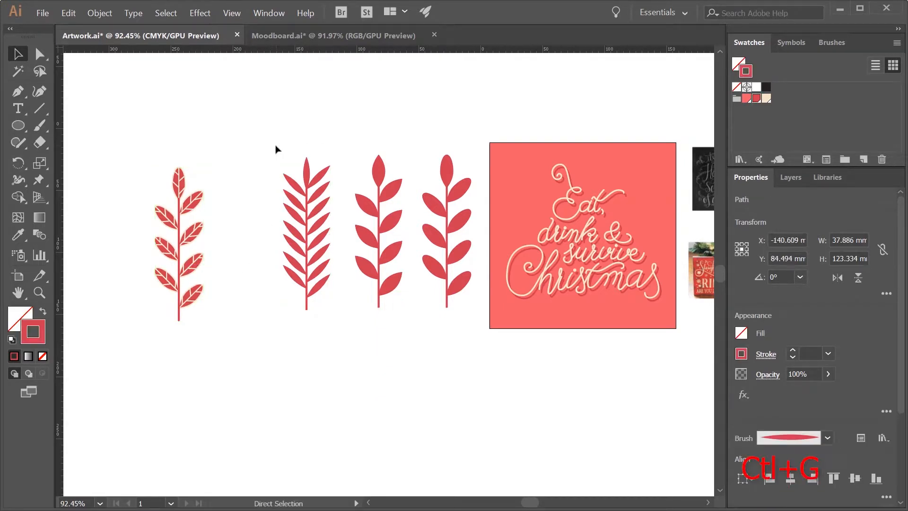
pyautogui.hotkey('ctrl', 'g')
pyautogui.moveTo(401, 310); pyautogui.dragTo(348, 138)
pyautogui.hotkey('ctrl', 'g')
pyautogui.moveTo(469, 321); pyautogui.dragTo(418, 144)
pyautogui.hotkey('ctrl', 'g')
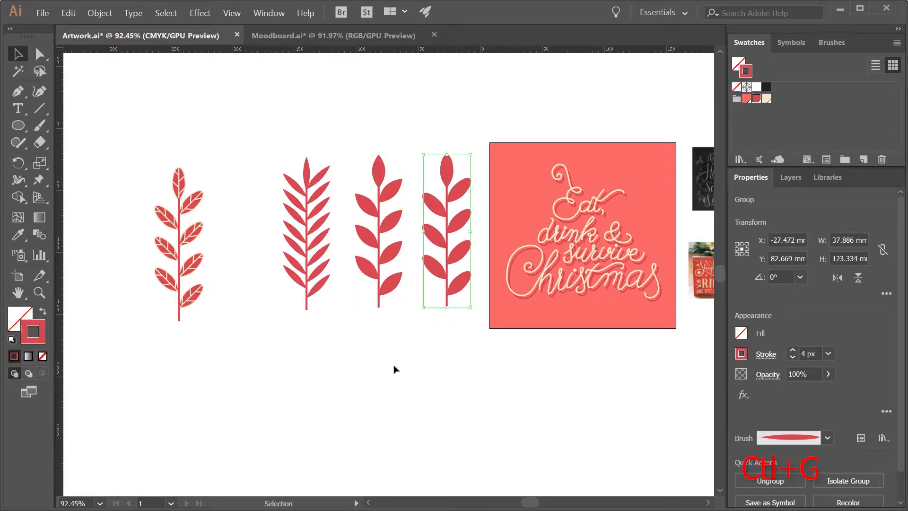
# Scale all four sprigs down together to about 134 by 70 mm and move them beside the artboard
pyautogui.moveTo(478, 341); pyautogui.dragTo(114, 201)
pyautogui.moveTo(470, 320); pyautogui.dragTo(413, 257)
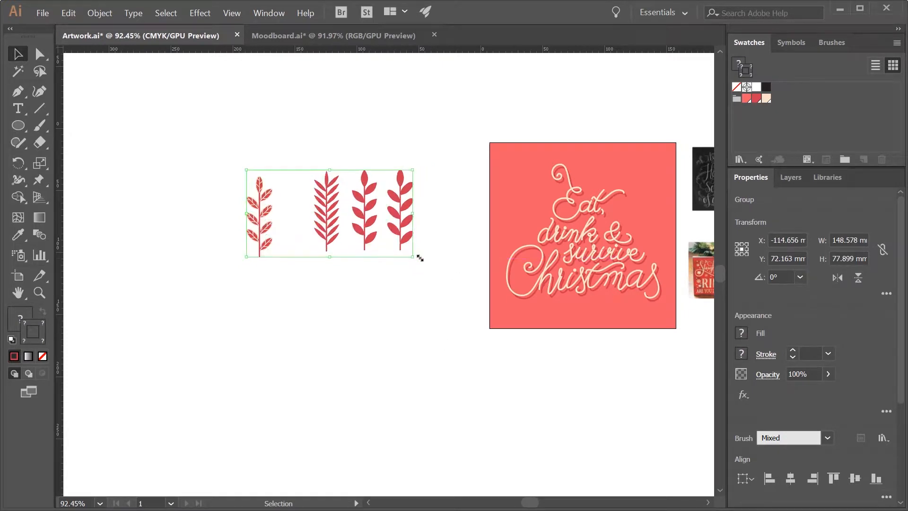
pyautogui.moveTo(326, 241); pyautogui.dragTo(389, 274)
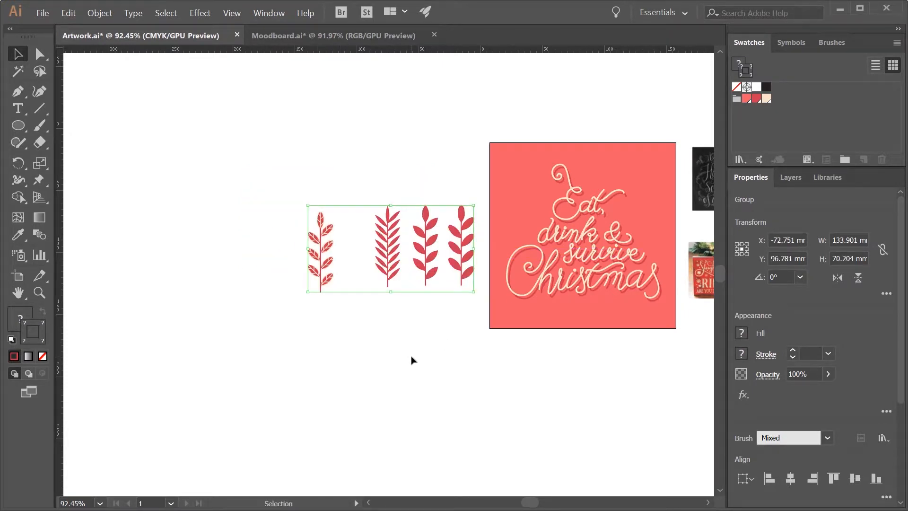
# Move the veined sprig closer to the other three and line it up with their row
pyautogui.click(411, 361)
pyautogui.moveTo(325, 259); pyautogui.dragTo(348, 264)
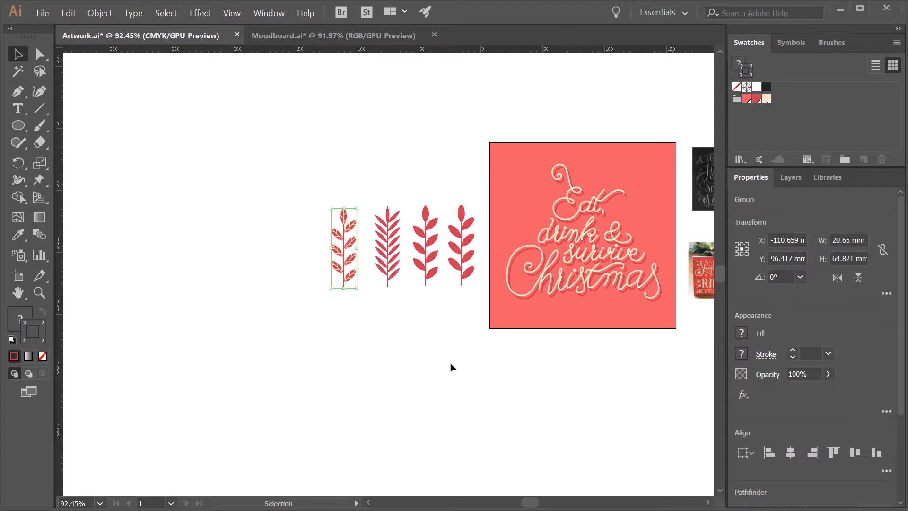
pyautogui.moveTo(449, 367); pyautogui.dragTo(260, 364)
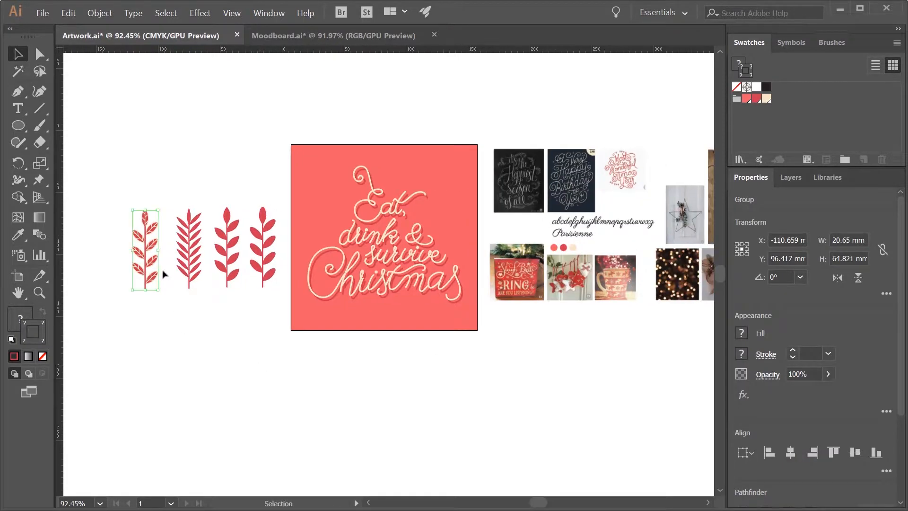
# Create an art brush from the veined sprig, with the brush direction running upward from the stem base to the tip
pyautogui.click(833, 43)
pyautogui.moveTo(143, 287); pyautogui.dragTo(760, 228)
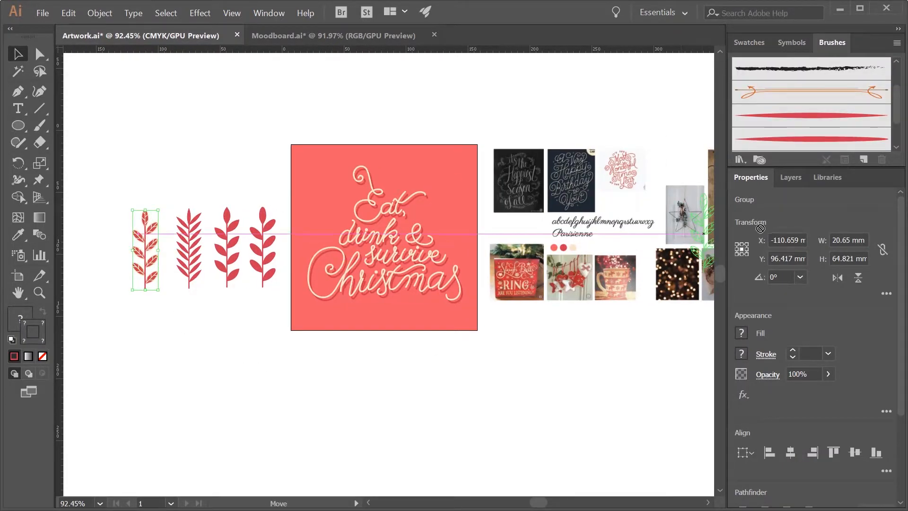
pyautogui.moveTo(760, 181); pyautogui.dragTo(770, 139)
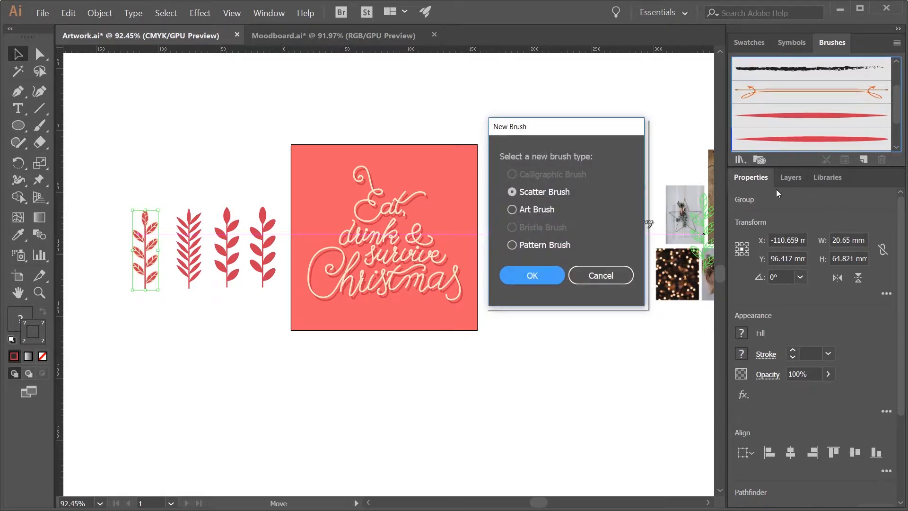
pyautogui.click(511, 215)
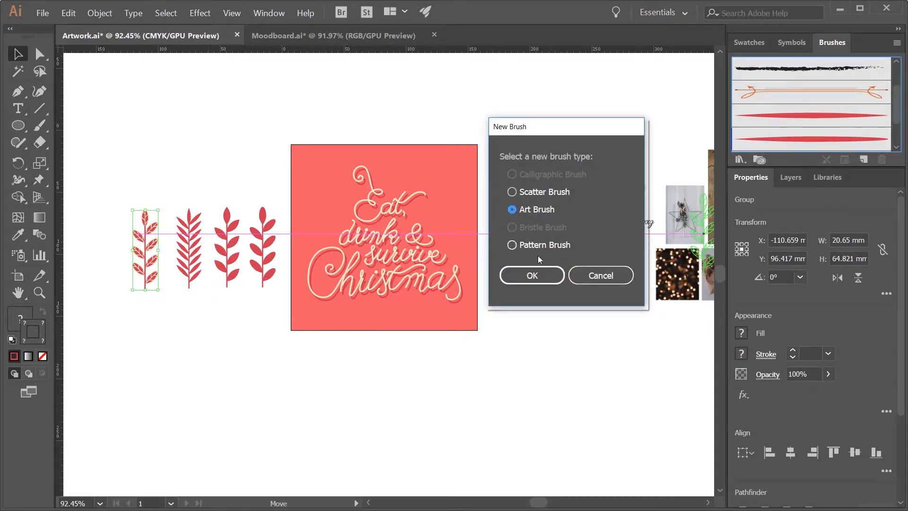
pyautogui.click(533, 275)
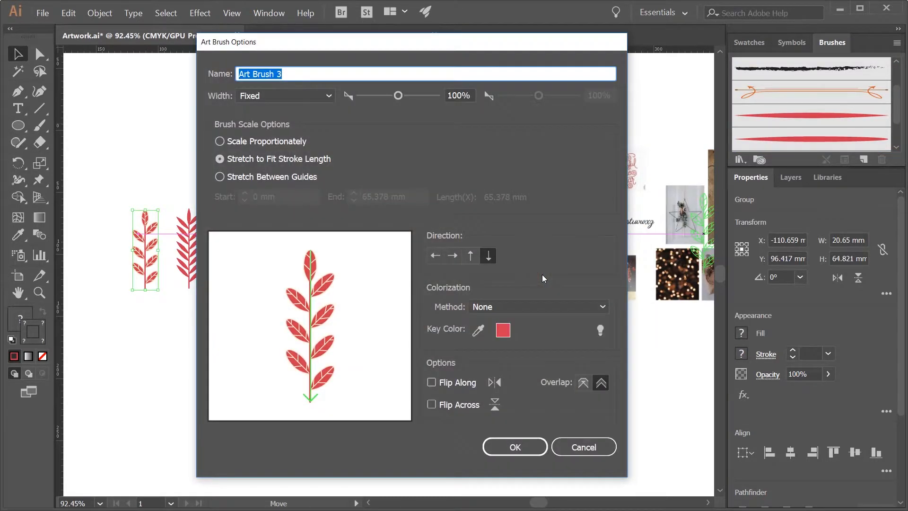
pyautogui.click(471, 256)
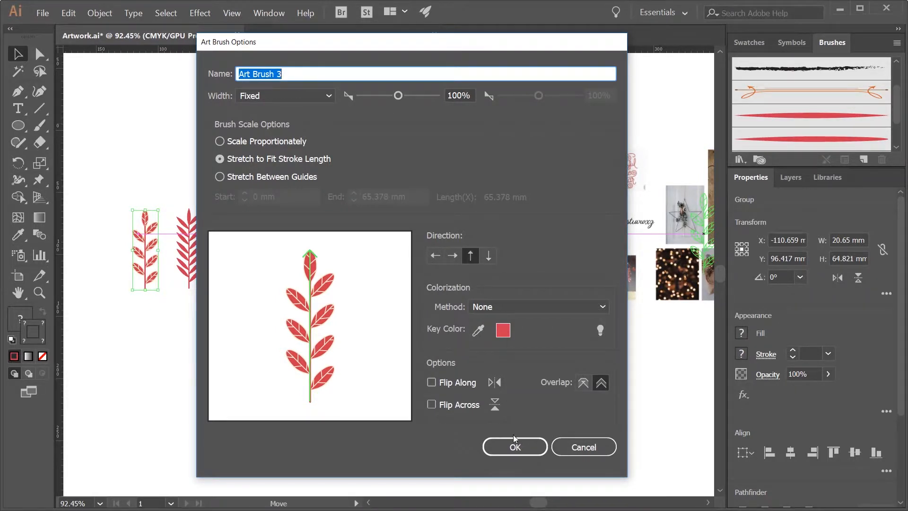
pyautogui.click(516, 447)
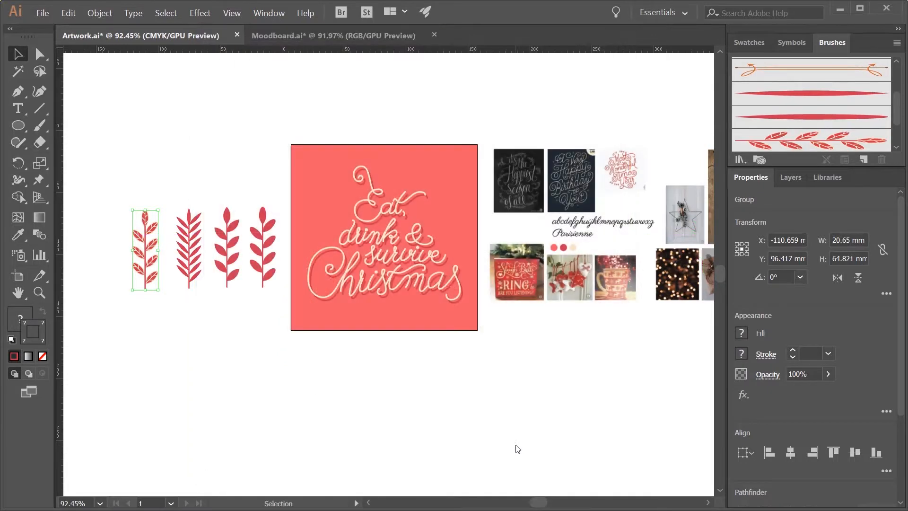
# Create an art brush from the densely leaved sprig beside the veined one, with its direction pointing upward
pyautogui.moveTo(194, 258)
pyautogui.mouseDown()
pyautogui.moveTo(322, 239)
pyautogui.moveTo(803, 113)
pyautogui.mouseUp()
pyautogui.click(533, 276)
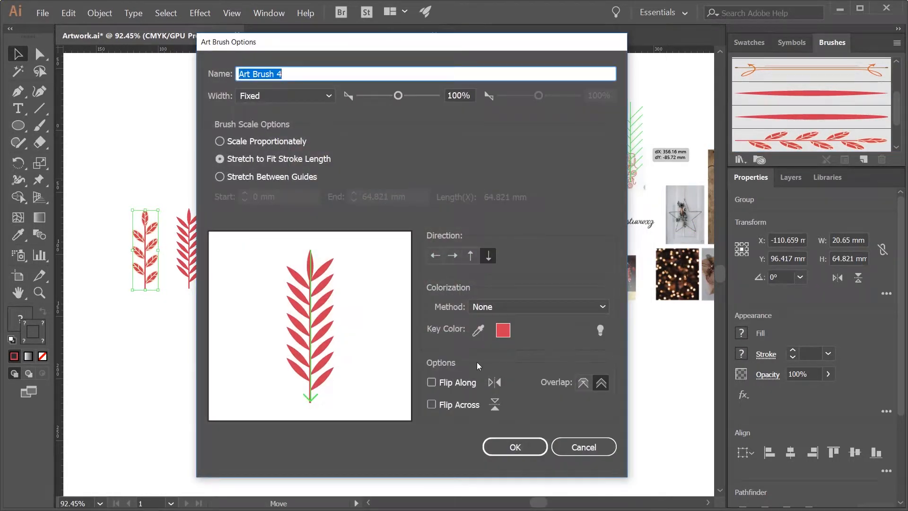
pyautogui.click(470, 255)
pyautogui.click(515, 446)
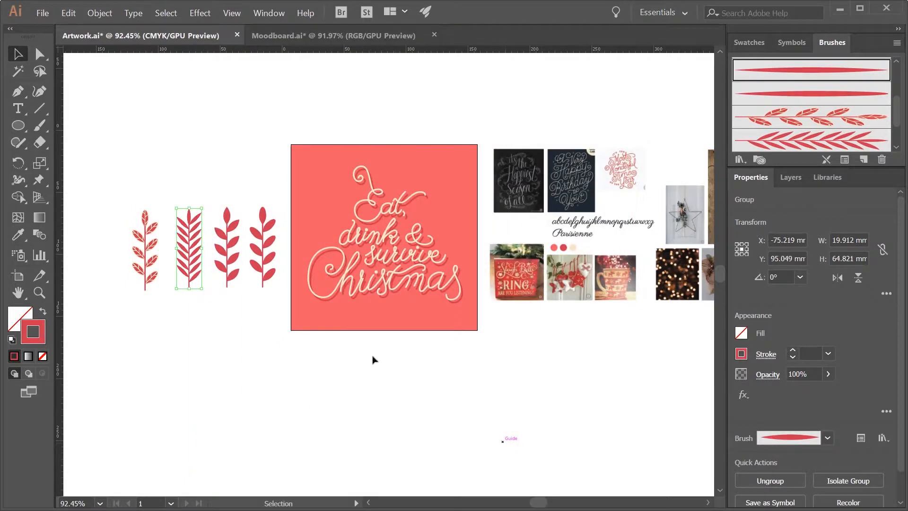
# Make the sprig with pointed, widely spaced leaves into an art brush with upward stroke direction
pyautogui.click(231, 259)
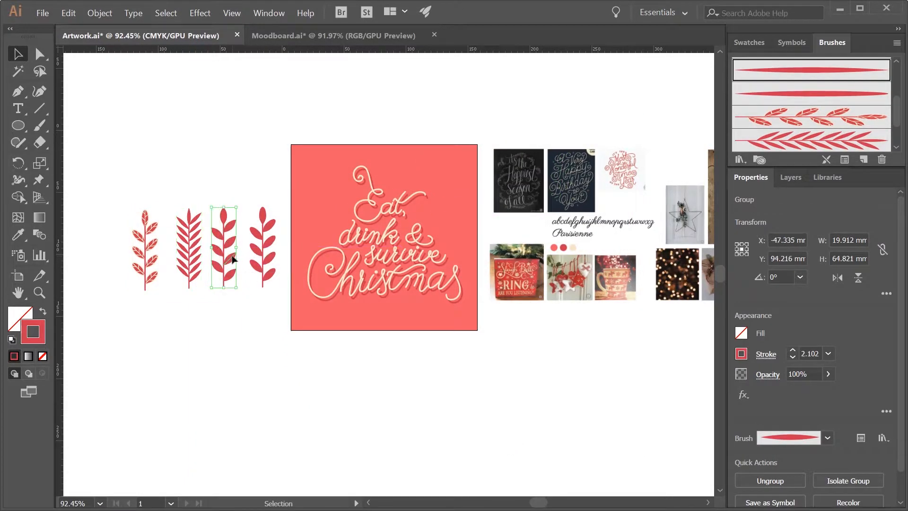
pyautogui.moveTo(231, 258); pyautogui.dragTo(811, 114)
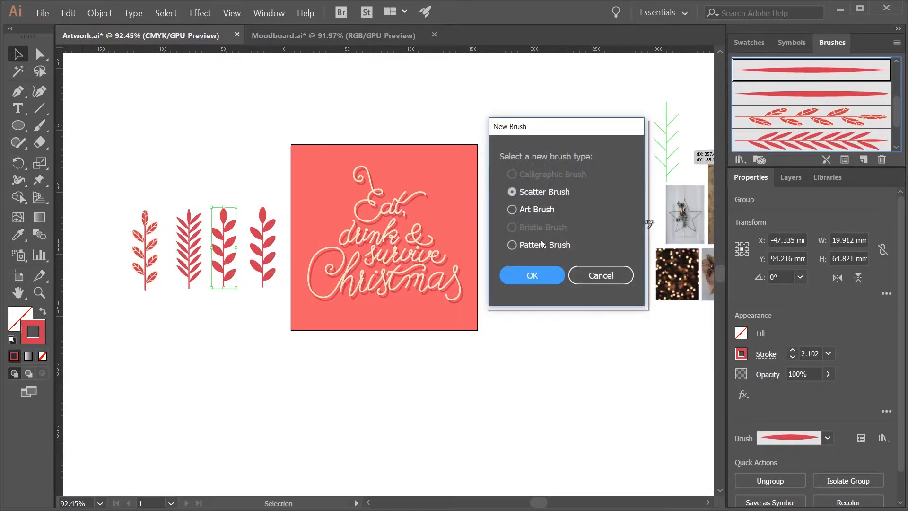
pyautogui.click(541, 275)
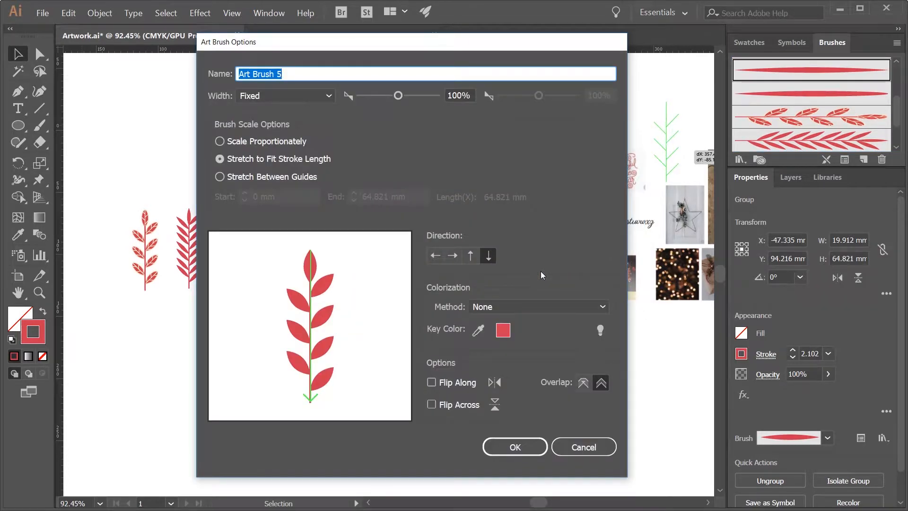
pyautogui.click(471, 256)
pyautogui.click(515, 447)
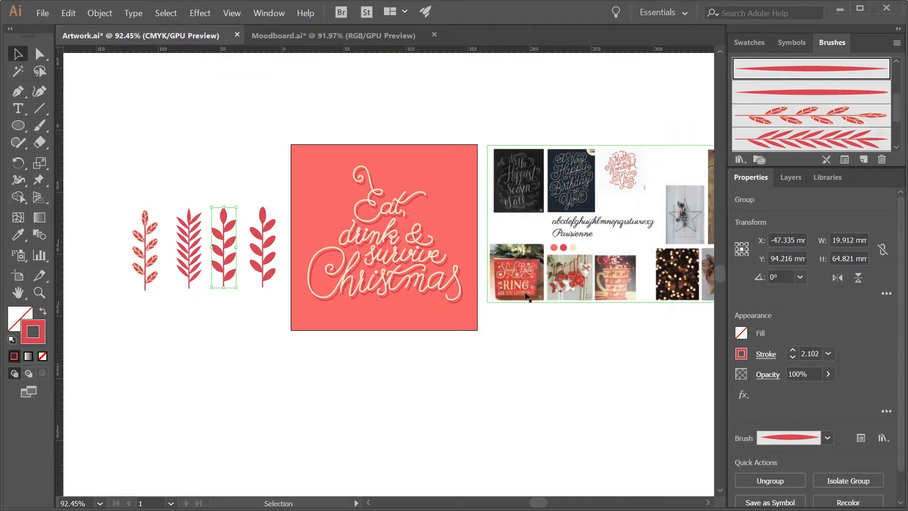
# Make the rounded-leaf sprig nearest the artboard into an art brush with upward stroke direction
pyautogui.click(266, 259)
pyautogui.moveTo(731, 138); pyautogui.dragTo(796, 126)
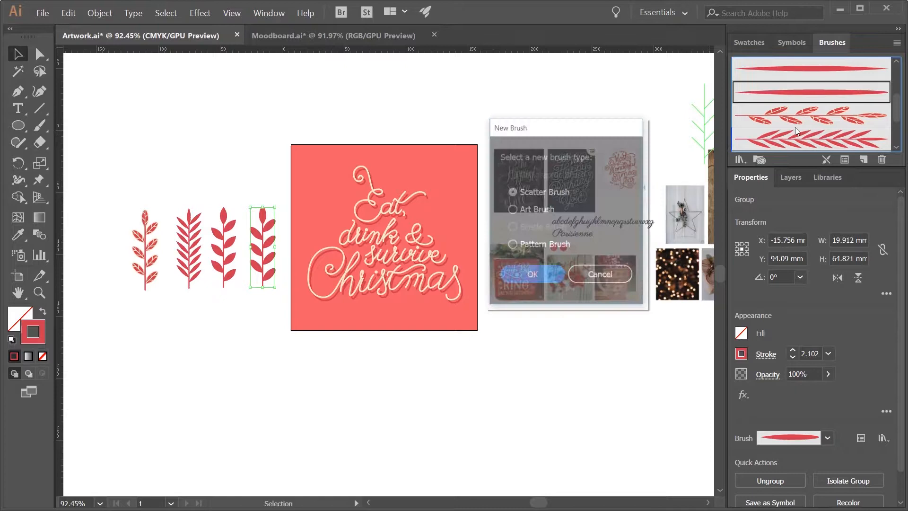
pyautogui.click(519, 209)
pyautogui.click(526, 275)
pyautogui.click(471, 255)
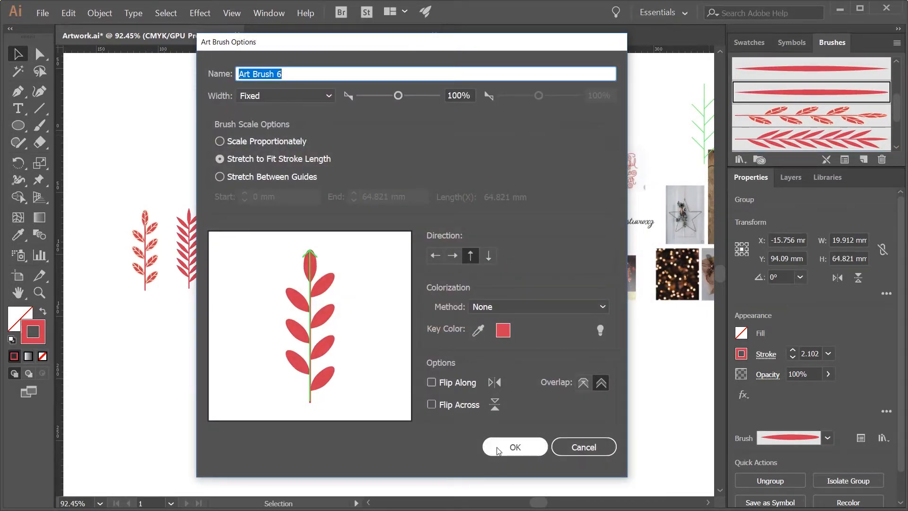
pyautogui.click(501, 447)
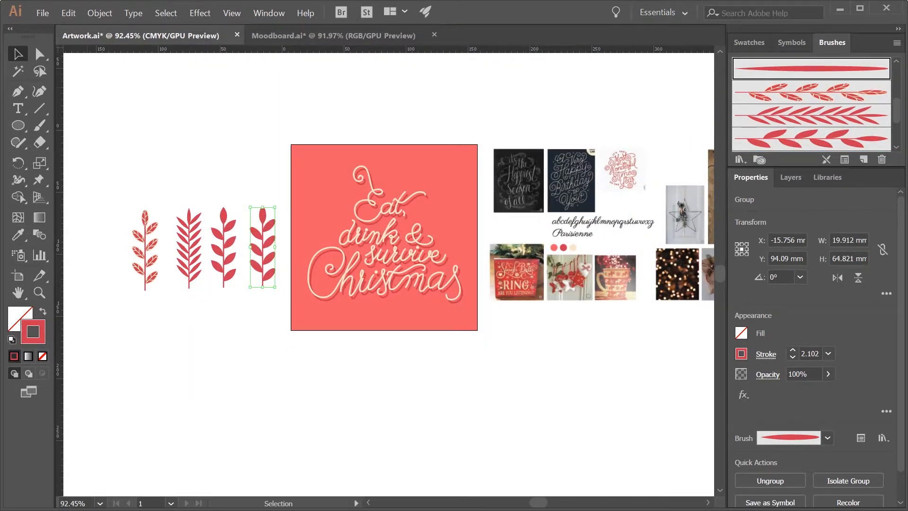
# Paint a few curved test sprigs of different lengths below the artboard using the pointed-leaf art brush
pyautogui.moveTo(155, 175); pyautogui.dragTo(198, 186)
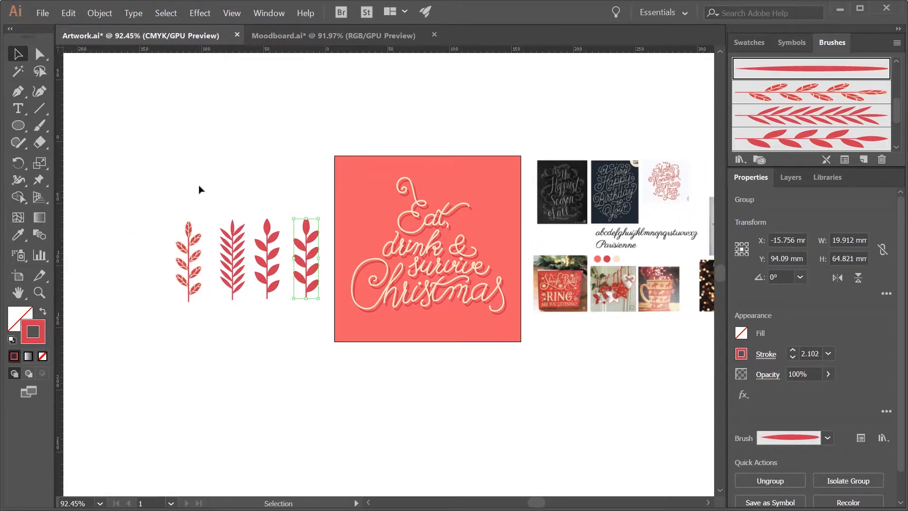
pyautogui.click(226, 408)
pyautogui.click(39, 125)
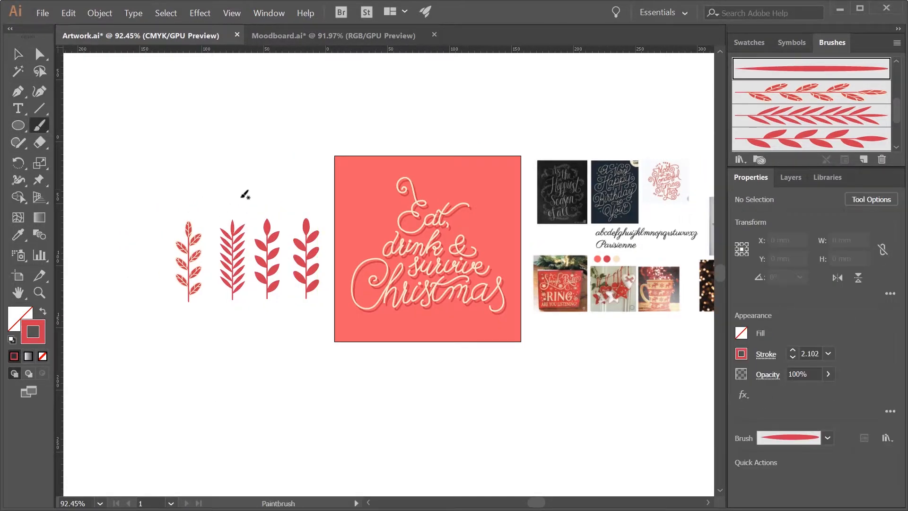
pyautogui.click(790, 89)
pyautogui.scroll(-2, 811, 137)
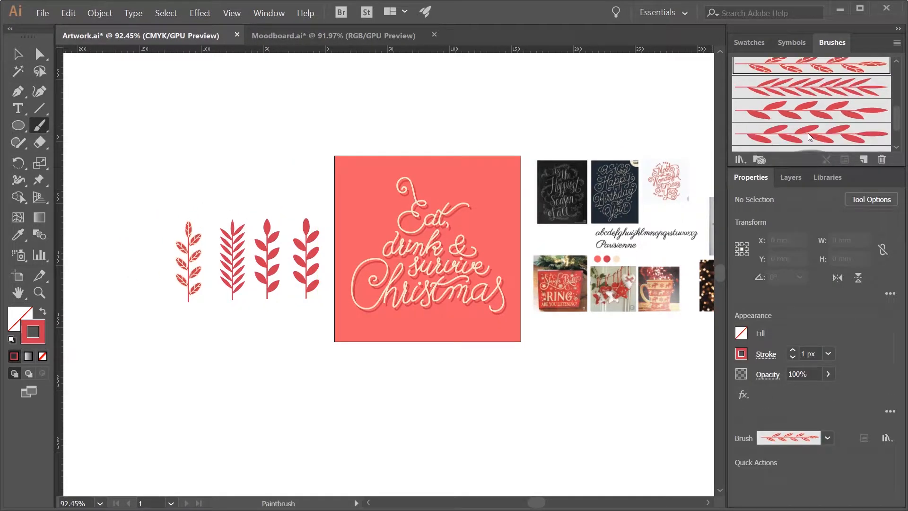
pyautogui.click(805, 115)
pyautogui.moveTo(318, 358)
pyautogui.mouseDown()
pyautogui.moveTo(435, 389)
pyautogui.moveTo(446, 419)
pyautogui.mouseUp()
pyautogui.moveTo(521, 404); pyautogui.dragTo(472, 456)
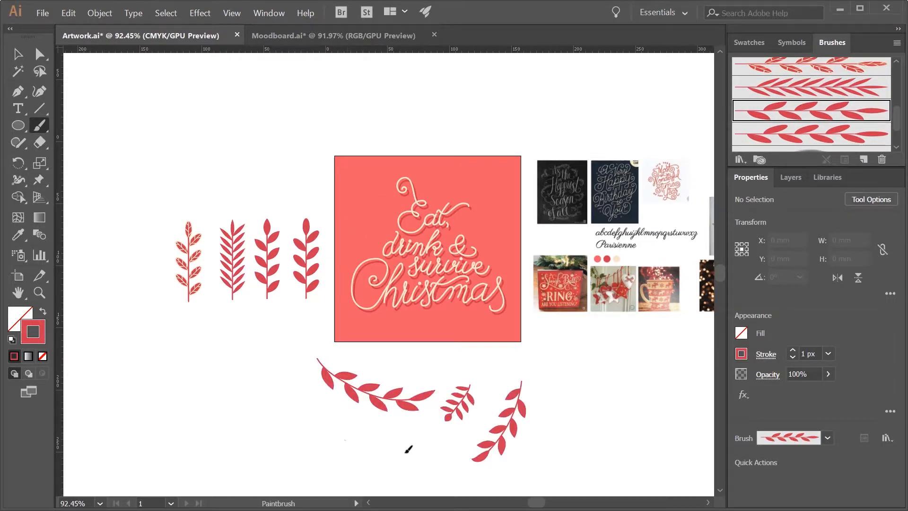
pyautogui.moveTo(345, 440); pyautogui.dragTo(405, 452)
pyautogui.moveTo(439, 371); pyautogui.dragTo(440, 369)
# Select all the test sprigs below the artboard and delete them
pyautogui.press('v')
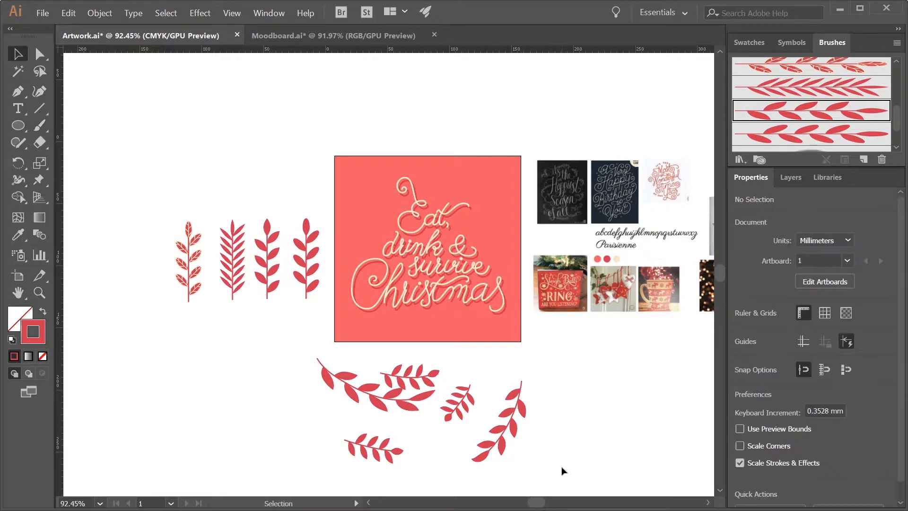
pyautogui.moveTo(562, 469)
pyautogui.mouseDown()
pyautogui.moveTo(310, 397)
pyautogui.moveTo(299, 369)
pyautogui.mouseUp()
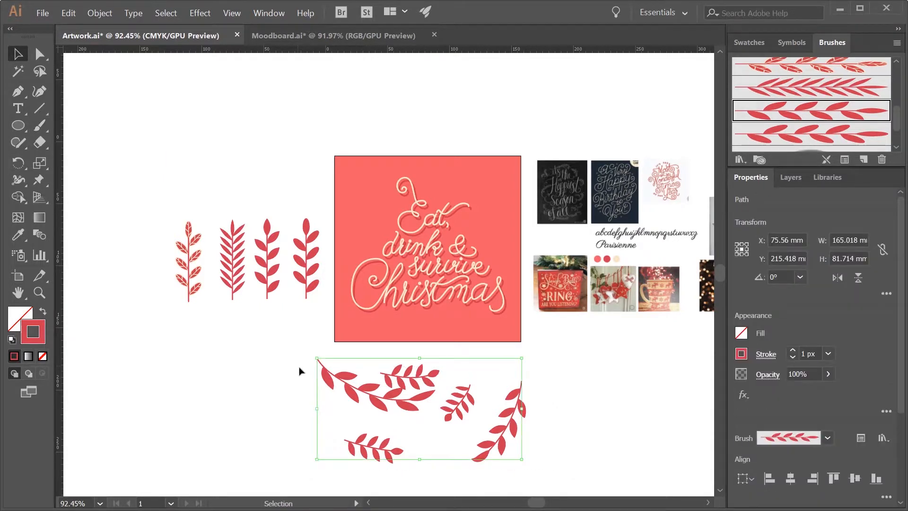
pyautogui.press('Delete')
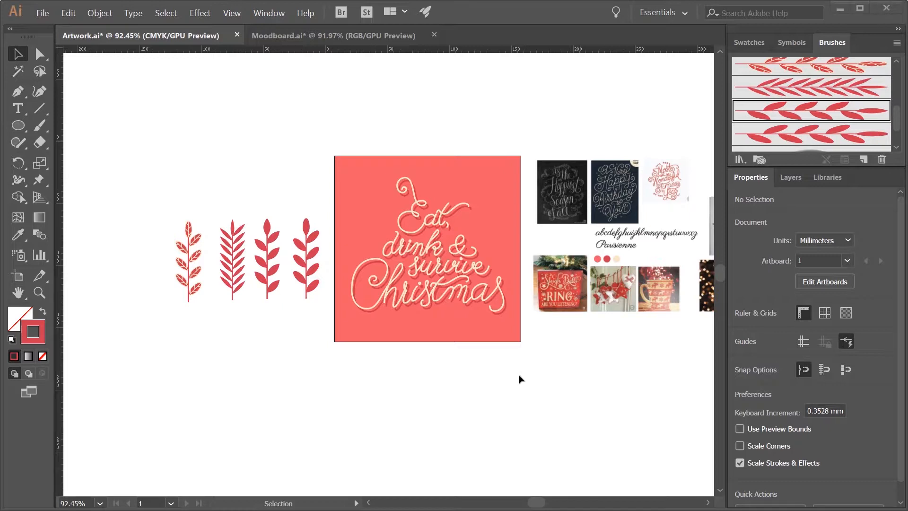
# Group the whole Christmas lettering together with its shadow into one object
pyautogui.click(397, 229)
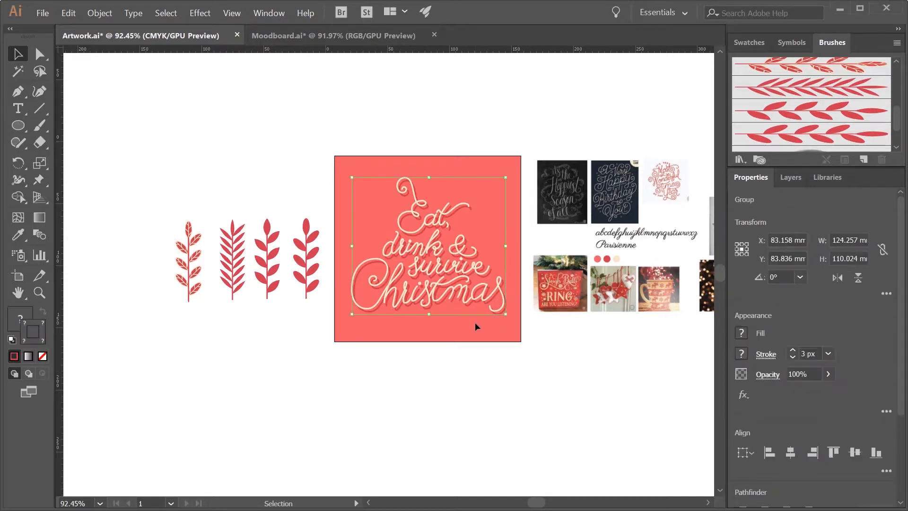
pyautogui.hotkey('ctrl', 'g')
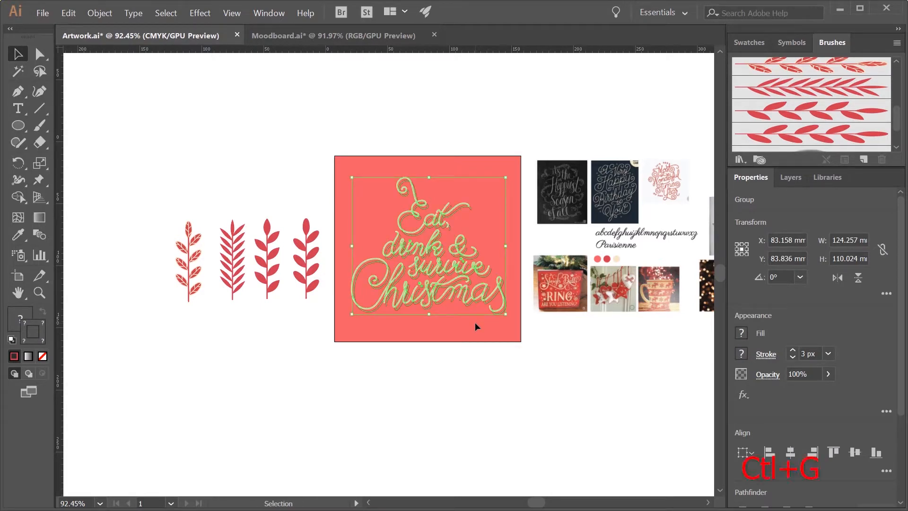
pyautogui.click(475, 324)
pyautogui.click(475, 301)
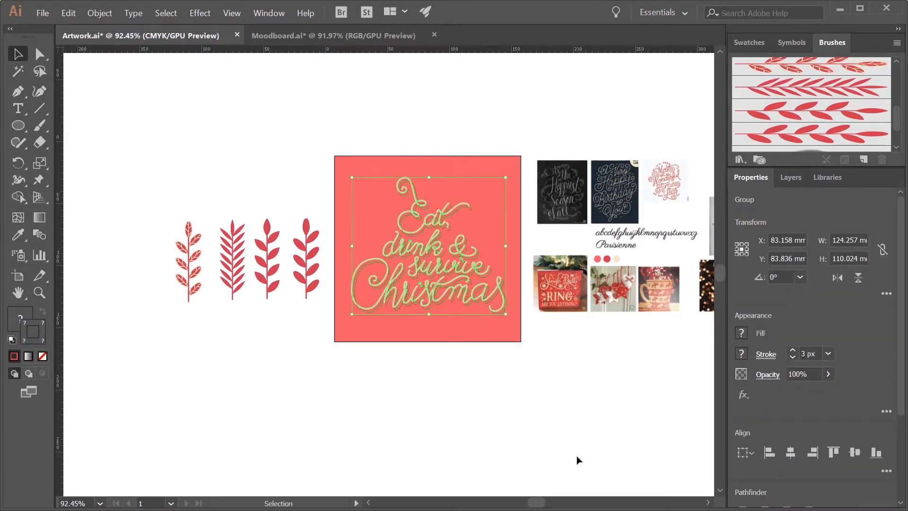
pyautogui.click(558, 427)
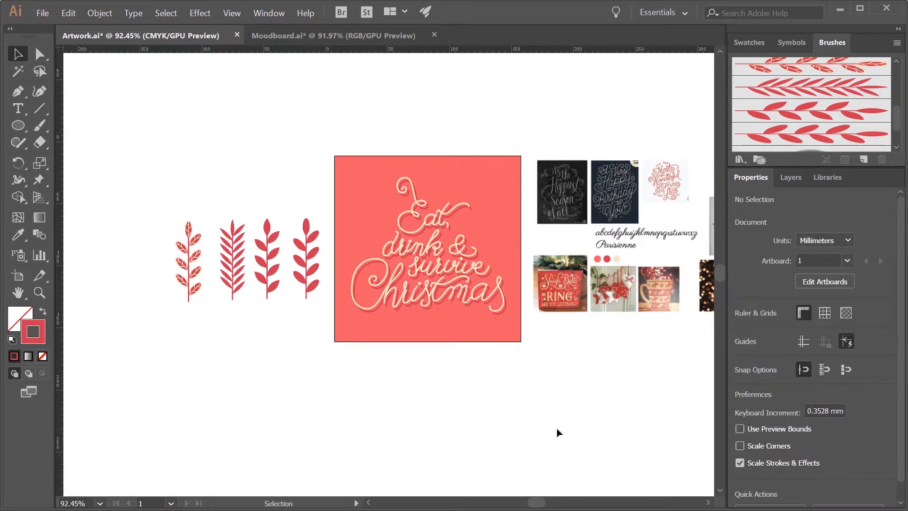
# Unlock the background square and duplicate the artboard with its artwork into six copies, in two rows of three below the original
pyautogui.click(99, 14)
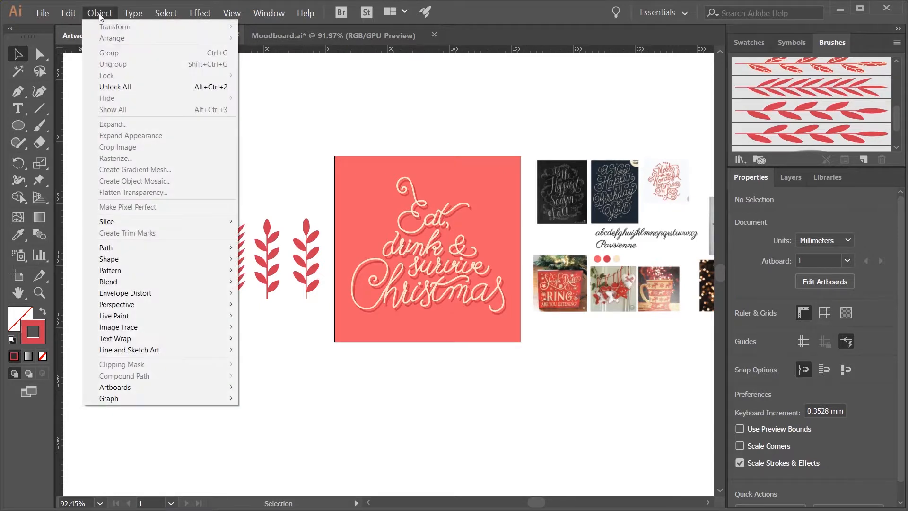
pyautogui.click(111, 87)
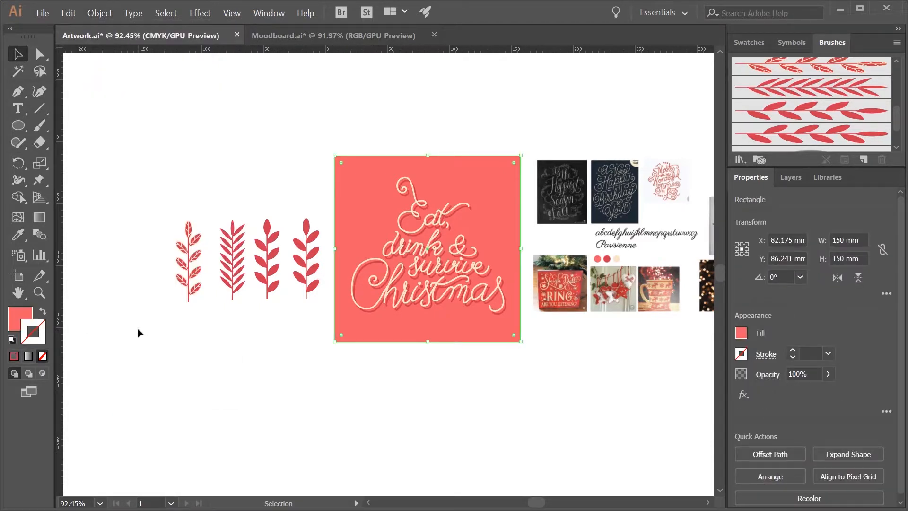
pyautogui.scroll(-5, 138, 333)
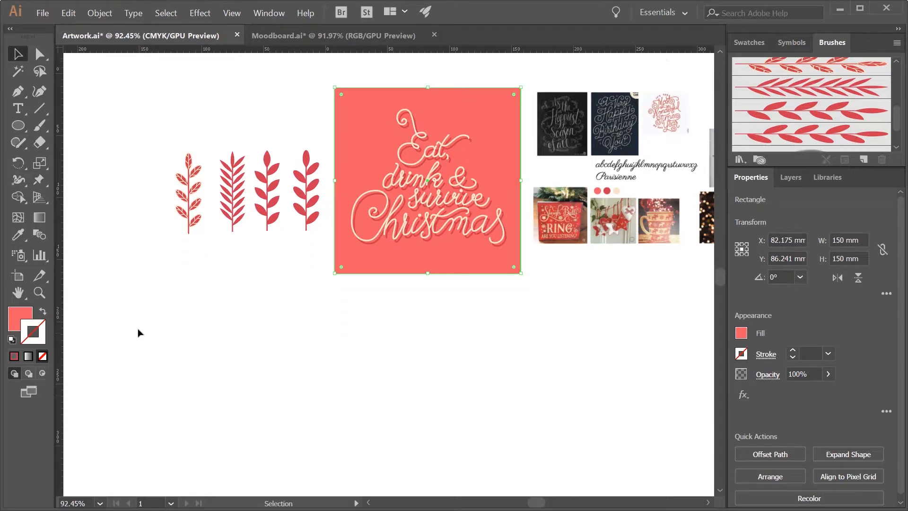
pyautogui.click(17, 277)
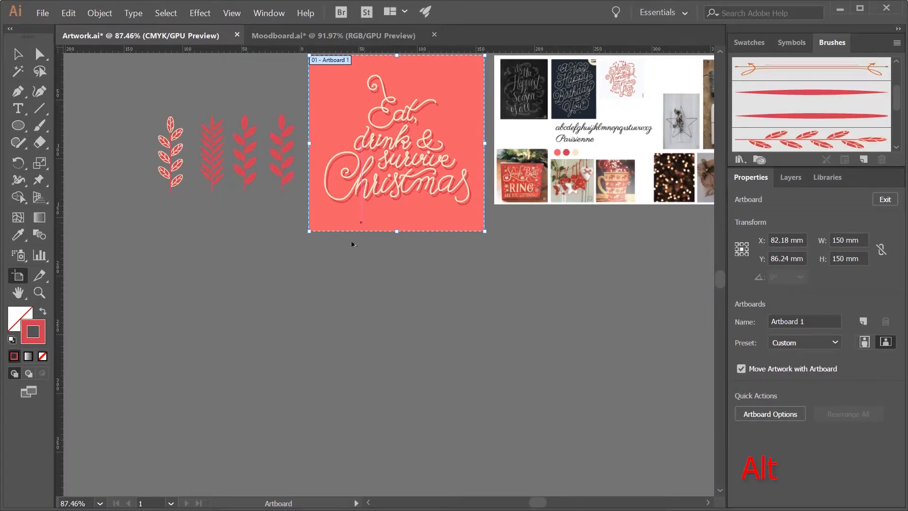
pyautogui.moveTo(353, 244); pyautogui.dragTo(345, 440)
pyautogui.moveTo(345, 440); pyautogui.dragTo(543, 438)
pyautogui.scroll(-8, 458, 432)
pyautogui.moveTo(585, 221); pyautogui.dragTo(189, 425)
pyautogui.moveTo(204, 427); pyautogui.dragTo(589, 424)
pyautogui.scroll(2, 549, 421)
# Select the coral background squares of the copied artboards and lock them
pyautogui.click(14, 56)
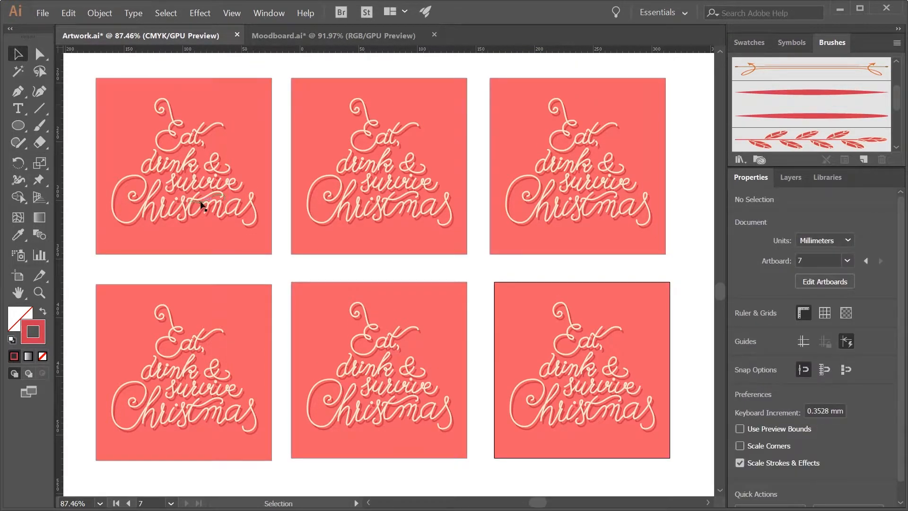
pyautogui.click(195, 241)
pyautogui.keyDown('shift'); pyautogui.click(378, 243); pyautogui.keyUp('shift')
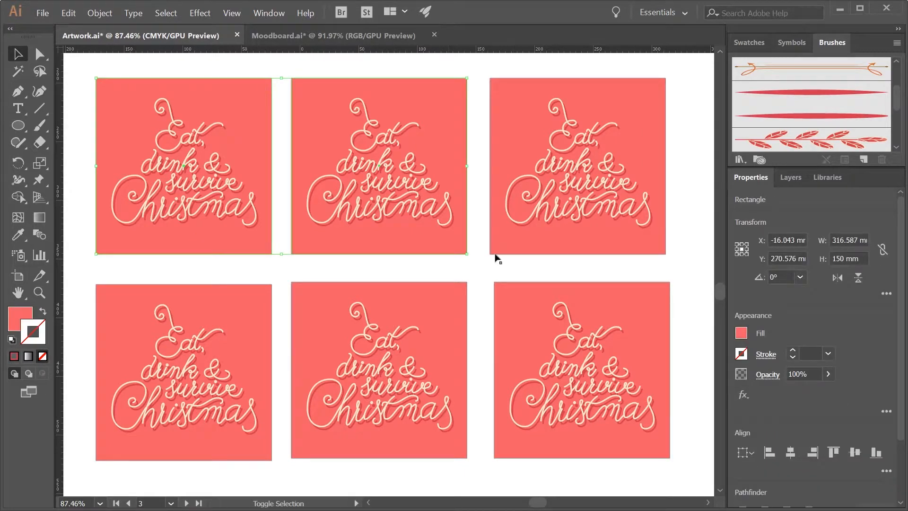
pyautogui.keyDown('shift'); pyautogui.click(512, 249); pyautogui.keyUp('shift')
pyautogui.keyDown('shift'); pyautogui.click(504, 339); pyautogui.keyUp('shift')
pyautogui.keyDown('shift'); pyautogui.click(243, 326); pyautogui.keyUp('shift')
pyautogui.hotkey('ctrl', '2')
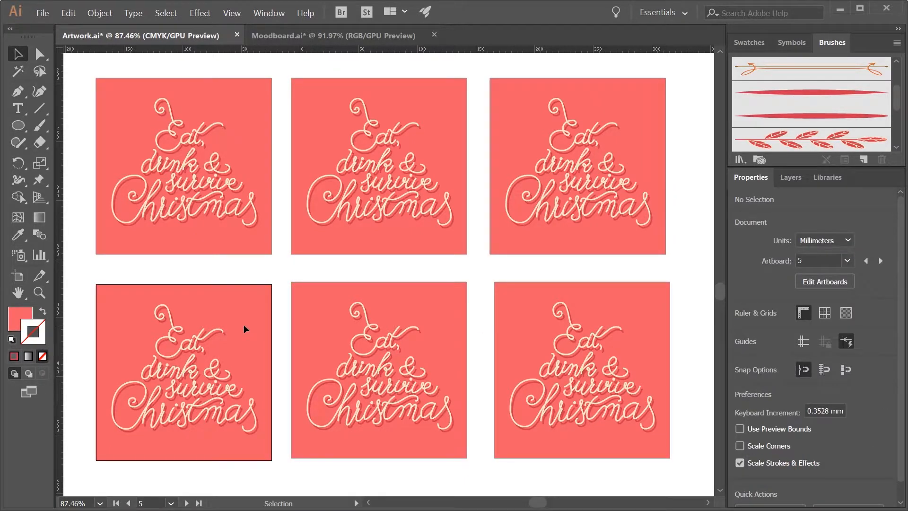
# Paint small scattered leaves around the lettering on the first copied artboard with the tapered red brush at 1 px
pyautogui.press('z')
pyautogui.moveTo(91, 75); pyautogui.dragTo(196, 175)
pyautogui.press('b')
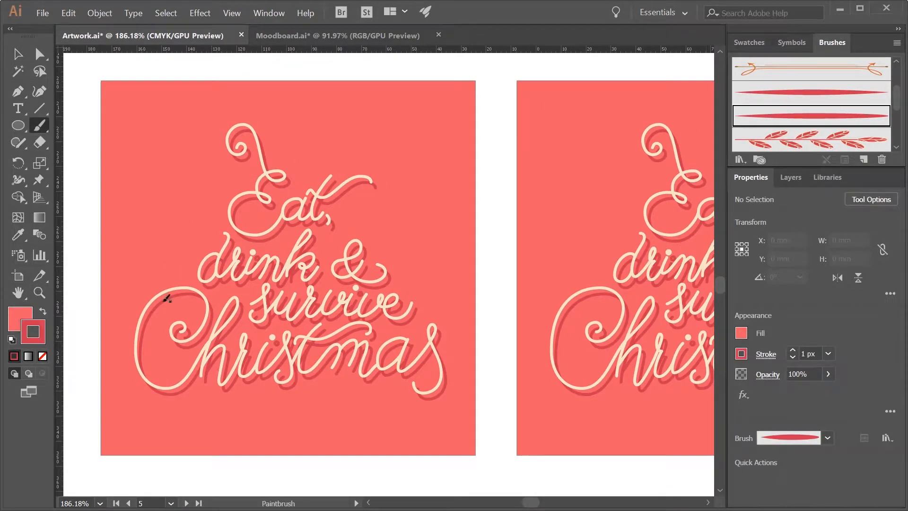
pyautogui.moveTo(175, 257); pyautogui.dragTo(159, 232)
pyautogui.moveTo(209, 227); pyautogui.dragTo(196, 216)
pyautogui.moveTo(237, 180); pyautogui.dragTo(232, 166)
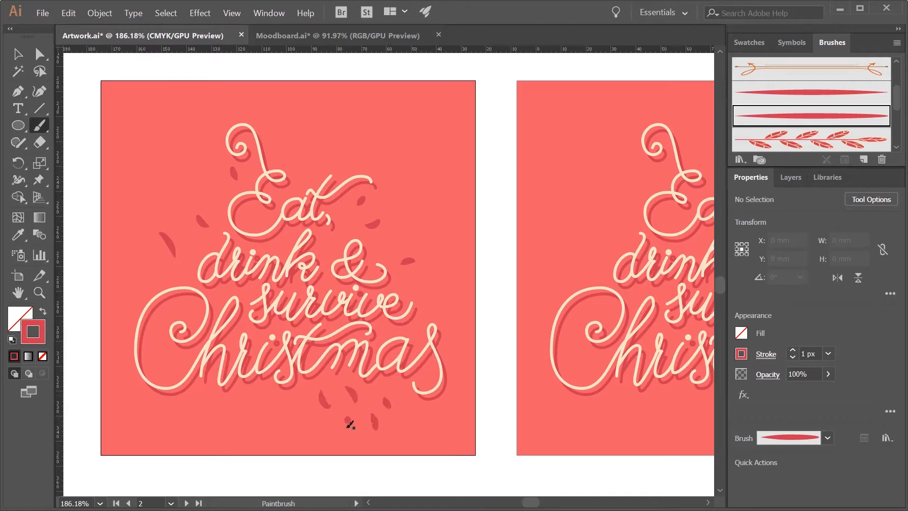
pyautogui.hotkey('ctrl', 'z')
pyautogui.moveTo(179, 254); pyautogui.dragTo(172, 242)
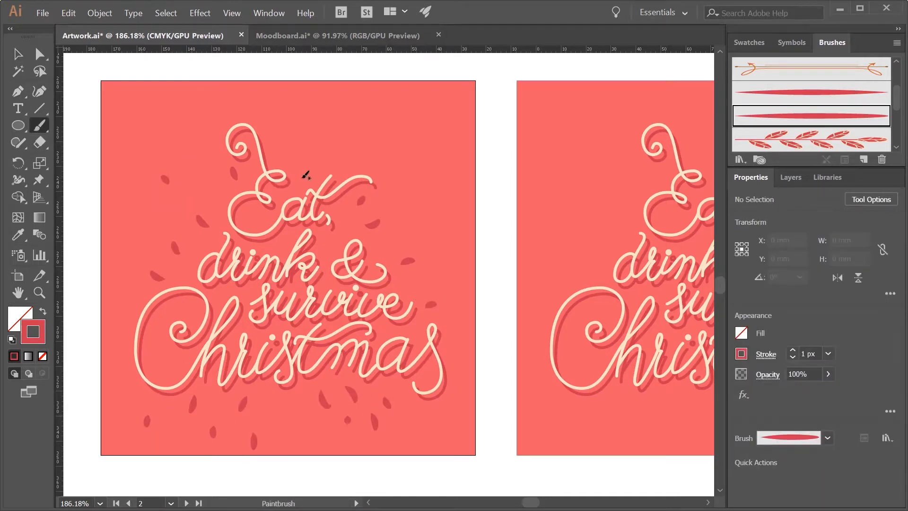
# Set the brush stroke to 2 px and paint a cluster of larger leaves beneath the word Christmas
pyautogui.click(793, 350)
pyautogui.moveTo(216, 402)
pyautogui.mouseDown()
pyautogui.moveTo(213, 418)
pyautogui.moveTo(213, 402)
pyautogui.mouseUp()
pyautogui.hotkey('ctrl', 'z')
pyautogui.moveTo(229, 437); pyautogui.dragTo(228, 420)
pyautogui.moveTo(267, 412); pyautogui.dragTo(257, 397)
pyautogui.moveTo(272, 434); pyautogui.dragTo(255, 419)
pyautogui.moveTo(290, 418); pyautogui.dragTo(277, 398)
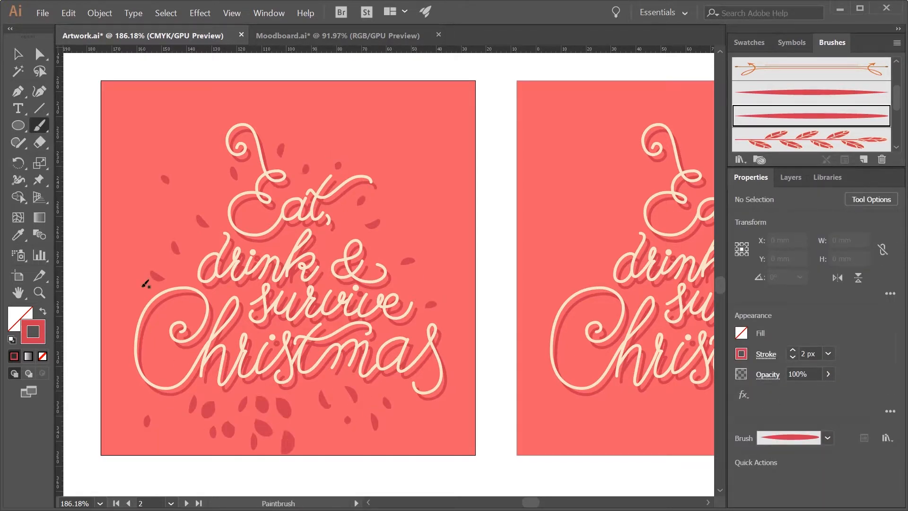
# Paint 2 px leaves fanning outward from the upper-left side and over the top of the lettering
pyautogui.moveTo(184, 193); pyautogui.dragTo(183, 177)
pyautogui.moveTo(169, 224); pyautogui.dragTo(146, 216)
pyautogui.moveTo(166, 204); pyautogui.dragTo(145, 194)
pyautogui.moveTo(152, 239); pyautogui.dragTo(127, 226)
pyautogui.moveTo(196, 175); pyautogui.dragTo(194, 153)
pyautogui.moveTo(216, 190); pyautogui.dragTo(206, 137)
pyautogui.moveTo(138, 257); pyautogui.dragTo(110, 251)
pyautogui.moveTo(293, 157); pyautogui.dragTo(304, 134)
pyautogui.moveTo(314, 162); pyautogui.dragTo(331, 135)
pyautogui.moveTo(350, 167); pyautogui.dragTo(363, 146)
pyautogui.moveTo(285, 128)
pyautogui.mouseDown()
pyautogui.moveTo(310, 100)
pyautogui.moveTo(297, 112)
pyautogui.moveTo(316, 110)
pyautogui.mouseUp()
pyautogui.hotkey('ctrl', 'z')
pyautogui.moveTo(339, 144); pyautogui.dragTo(364, 119)
pyautogui.moveTo(393, 247); pyautogui.dragTo(412, 236)
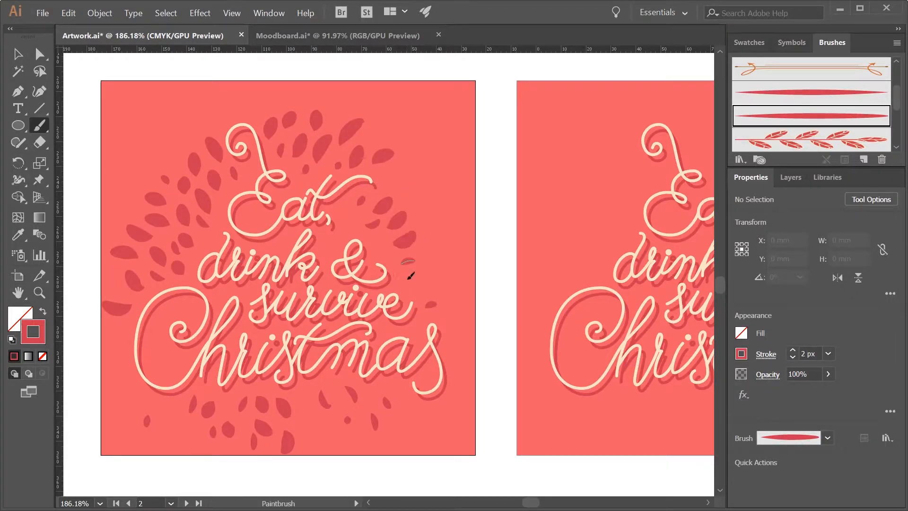
# Continue the ring of 2 px leaves down the right-hand side of the lettering
pyautogui.moveTo(408, 279); pyautogui.dragTo(437, 269)
pyautogui.moveTo(424, 298); pyautogui.dragTo(447, 283)
pyautogui.moveTo(429, 261); pyautogui.dragTo(447, 244)
pyautogui.moveTo(439, 323); pyautogui.dragTo(455, 310)
pyautogui.moveTo(421, 246); pyautogui.dragTo(442, 226)
pyautogui.moveTo(421, 216); pyautogui.dragTo(443, 201)
pyautogui.moveTo(399, 200); pyautogui.dragTo(425, 181)
pyautogui.moveTo(389, 179); pyautogui.dragTo(428, 149)
pyautogui.moveTo(446, 276); pyautogui.dragTo(459, 262)
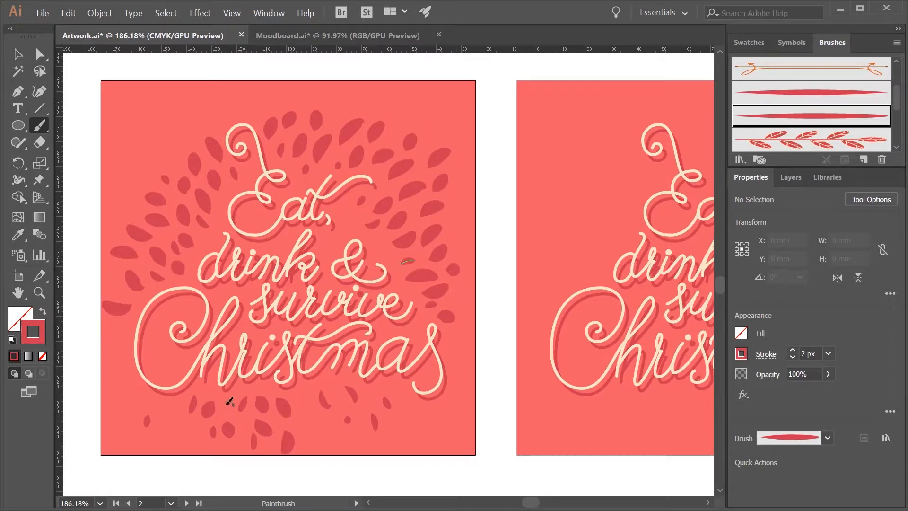
# Delete one leaf below the lettering and fill the area underneath and beside the final s with 2 px leaves
pyautogui.press('v')
pyautogui.click(228, 429)
pyautogui.press('Delete')
pyautogui.press('b')
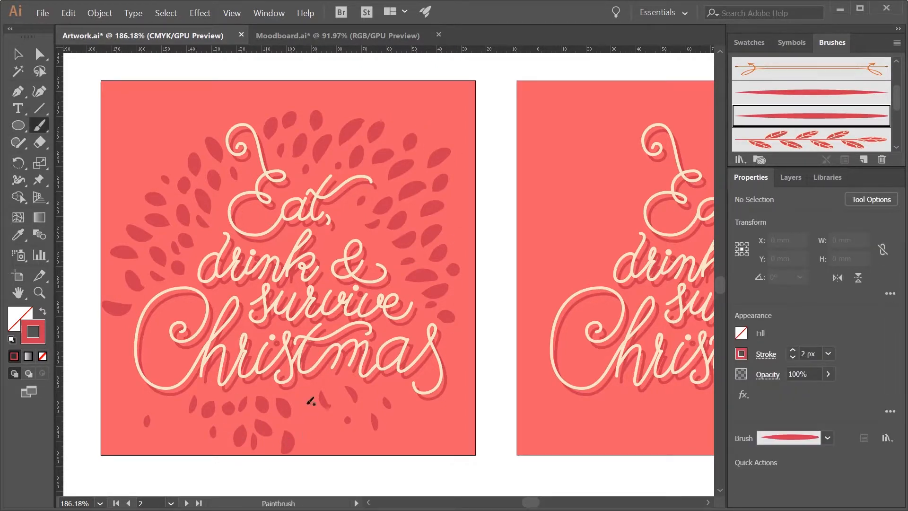
pyautogui.moveTo(308, 403); pyautogui.dragTo(308, 417)
pyautogui.moveTo(304, 431); pyautogui.dragTo(312, 445)
pyautogui.moveTo(334, 430); pyautogui.dragTo(347, 448)
pyautogui.moveTo(328, 428)
pyautogui.mouseDown()
pyautogui.moveTo(319, 414)
pyautogui.moveTo(341, 405)
pyautogui.mouseUp()
pyautogui.moveTo(360, 420); pyautogui.dragTo(358, 442)
pyautogui.moveTo(408, 412); pyautogui.dragTo(426, 426)
pyautogui.moveTo(439, 407); pyautogui.dragTo(441, 428)
pyautogui.moveTo(467, 399); pyautogui.dragTo(448, 398)
pyautogui.moveTo(182, 443); pyautogui.dragTo(198, 423)
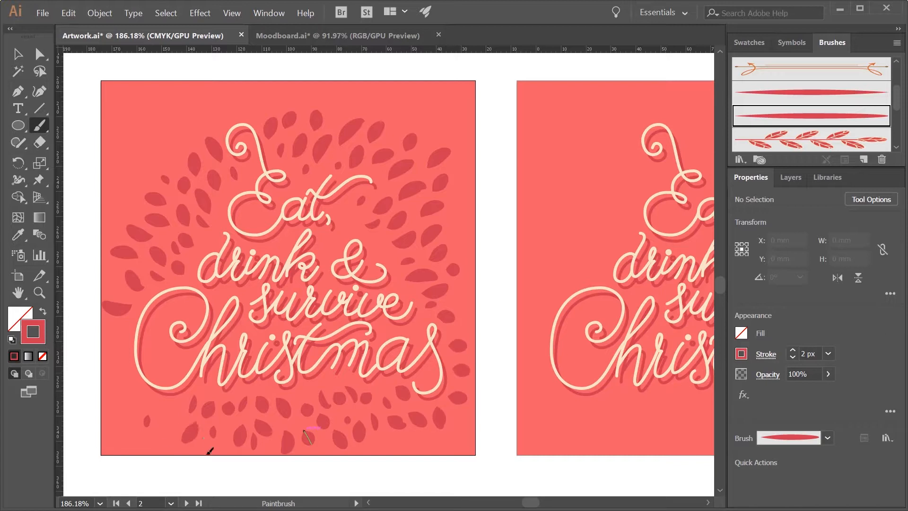
# Paint more leaves in the first copied artboard's lower-left area, replacing the small leaf there with a new one
pyautogui.moveTo(227, 464); pyautogui.dragTo(223, 444)
pyautogui.moveTo(127, 419); pyautogui.dragTo(145, 401)
pyautogui.press('v')
pyautogui.click(156, 420)
pyautogui.press('Delete')
pyautogui.press('b')
pyautogui.moveTo(147, 432); pyautogui.dragTo(154, 412)
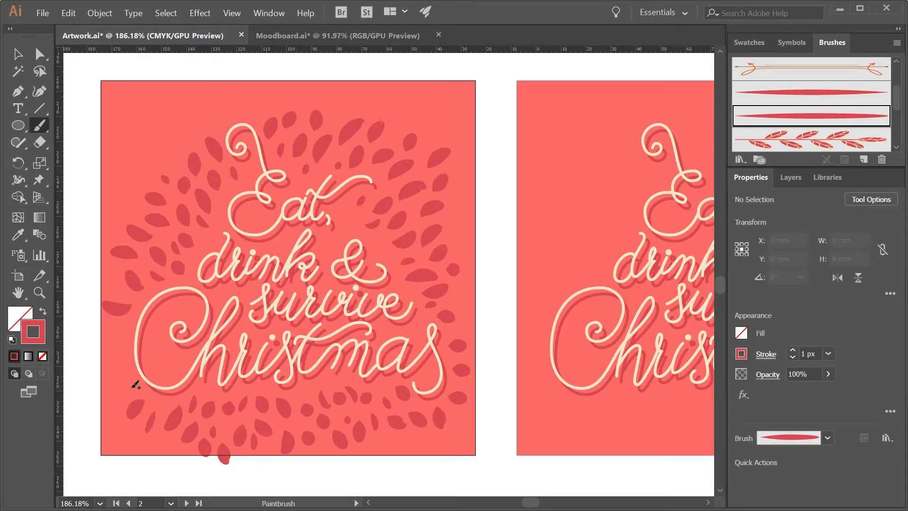
# Paint larger 3 px leaves across the upper-left corner and along the top edge of the first copied artboard
pyautogui.moveTo(152, 185); pyautogui.dragTo(133, 166)
pyautogui.moveTo(189, 143)
pyautogui.mouseDown()
pyautogui.moveTo(183, 112)
pyautogui.moveTo(147, 113)
pyautogui.mouseUp()
pyautogui.moveTo(144, 153); pyautogui.dragTo(119, 126)
pyautogui.moveTo(116, 230); pyautogui.dragTo(93, 212)
pyautogui.moveTo(114, 111)
pyautogui.mouseDown()
pyautogui.moveTo(98, 80)
pyautogui.moveTo(125, 81)
pyautogui.mouseUp()
pyautogui.moveTo(170, 111); pyautogui.dragTo(169, 79)
pyautogui.moveTo(212, 118)
pyautogui.mouseDown()
pyautogui.moveTo(202, 85)
pyautogui.moveTo(228, 95)
pyautogui.mouseUp()
pyautogui.moveTo(279, 96); pyautogui.dragTo(291, 70)
pyautogui.moveTo(314, 106); pyautogui.dragTo(312, 81)
pyautogui.moveTo(369, 99); pyautogui.dragTo(376, 71)
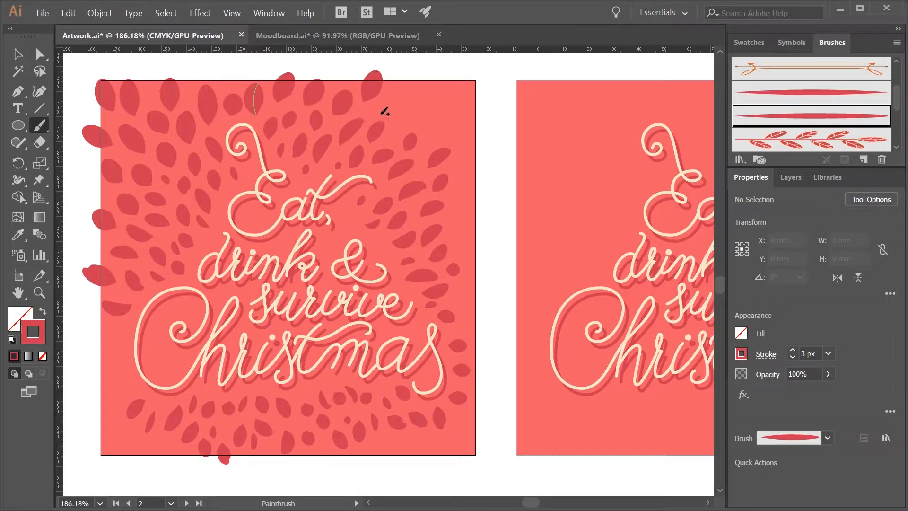
# Paint 3 px leaves over the upper-right corner, down the right edge and along the lower-right edge of the square
pyautogui.moveTo(407, 119); pyautogui.dragTo(426, 102)
pyautogui.moveTo(432, 132); pyautogui.dragTo(452, 112)
pyautogui.moveTo(461, 170); pyautogui.dragTo(480, 121)
pyautogui.moveTo(438, 103); pyautogui.dragTo(461, 82)
pyautogui.moveTo(406, 87); pyautogui.dragTo(422, 67)
pyautogui.moveTo(457, 220); pyautogui.dragTo(489, 230)
pyautogui.moveTo(460, 289); pyautogui.dragTo(484, 286)
pyautogui.moveTo(460, 419)
pyautogui.mouseDown()
pyautogui.moveTo(484, 448)
pyautogui.moveTo(457, 472)
pyautogui.mouseUp()
pyautogui.moveTo(395, 435); pyautogui.dragTo(397, 463)
# Paint 3 px leaves around the square's lower-left corner, undoing the strokes that do not fit
pyautogui.moveTo(167, 439); pyautogui.dragTo(139, 466)
pyautogui.moveTo(188, 455); pyautogui.dragTo(112, 466)
pyautogui.moveTo(118, 426)
pyautogui.mouseDown()
pyautogui.moveTo(90, 444)
pyautogui.moveTo(106, 447)
pyautogui.mouseUp()
pyautogui.hotkey('ctrl', 'z')
pyautogui.hotkey('ctrl', 'z')
pyautogui.moveTo(124, 397); pyautogui.dragTo(97, 403)
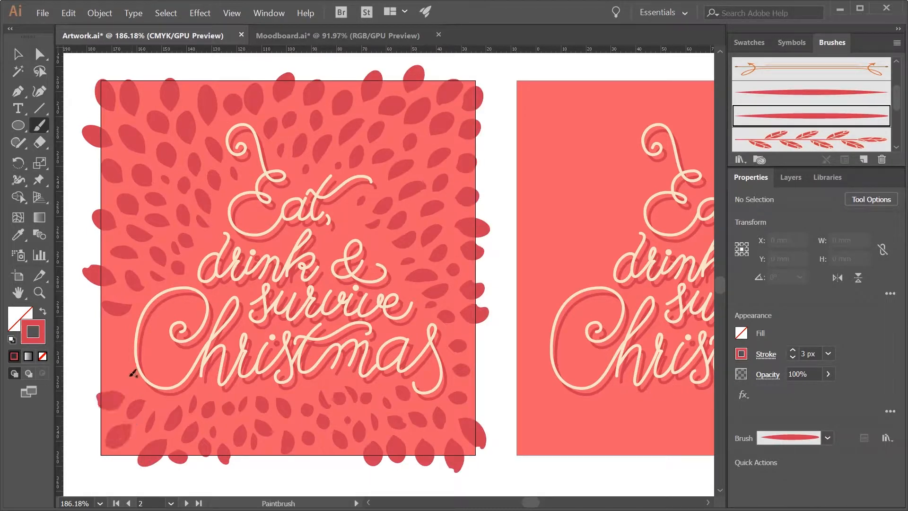
pyautogui.moveTo(127, 377); pyautogui.dragTo(98, 376)
pyautogui.hotkey('ctrl', 'z')
pyautogui.hotkey('ctrl', 'z')
# Replace the leaf beside the word Christmas on the left edge and fill the gap below with 2 px leaves
pyautogui.moveTo(114, 326)
pyautogui.mouseDown()
pyautogui.moveTo(83, 317)
pyautogui.moveTo(109, 301)
pyautogui.mouseUp()
pyautogui.press('v')
pyautogui.click(117, 308)
pyautogui.press('Delete')
pyautogui.press('b')
pyautogui.click(793, 357)
pyautogui.moveTo(122, 347); pyautogui.dragTo(93, 352)
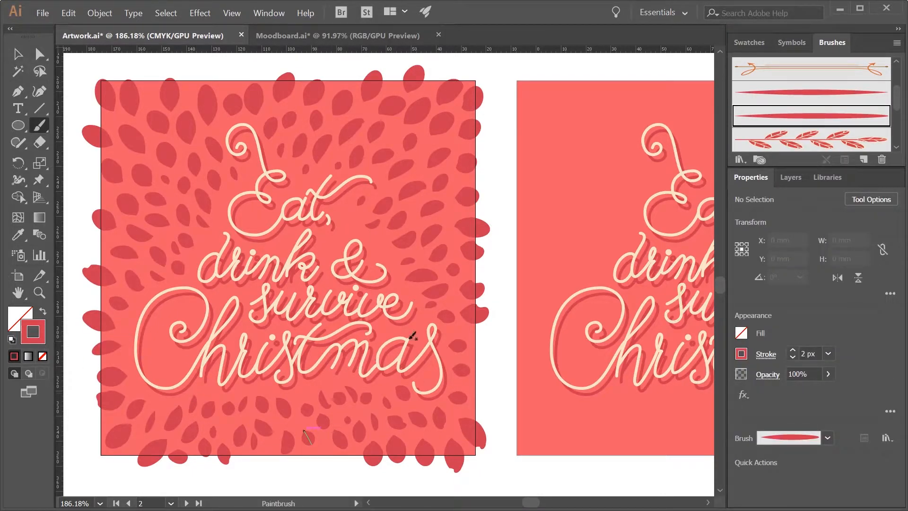
# On the second copied artboard, paint narrow-leaved sprigs at 0.75 px to the left, right and below the lettering
pyautogui.moveTo(435, 309)
pyautogui.mouseDown()
pyautogui.moveTo(153, 304)
pyautogui.moveTo(71, 323)
pyautogui.moveTo(77, 312)
pyautogui.mouseUp()
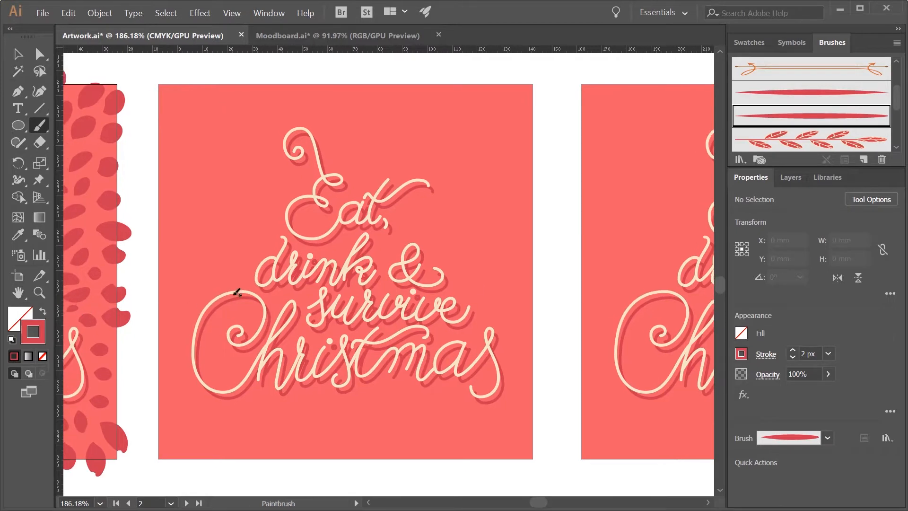
pyautogui.scroll(-3, 888, 104)
pyautogui.click(863, 92)
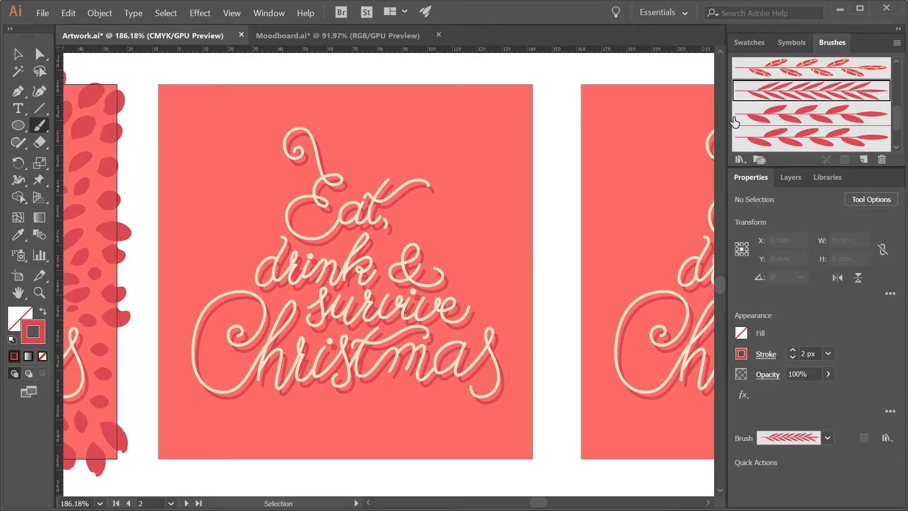
pyautogui.moveTo(209, 282); pyautogui.dragTo(245, 195)
pyautogui.moveTo(288, 176)
pyautogui.mouseDown()
pyautogui.moveTo(208, 217)
pyautogui.moveTo(189, 293)
pyautogui.mouseUp()
pyautogui.hotkey('ctrl', 'z')
pyautogui.moveTo(263, 408); pyautogui.dragTo(365, 427)
pyautogui.moveTo(442, 391); pyautogui.dragTo(364, 428)
pyautogui.hotkey('ctrl', 'z')
pyautogui.moveTo(446, 201); pyautogui.dragTo(485, 284)
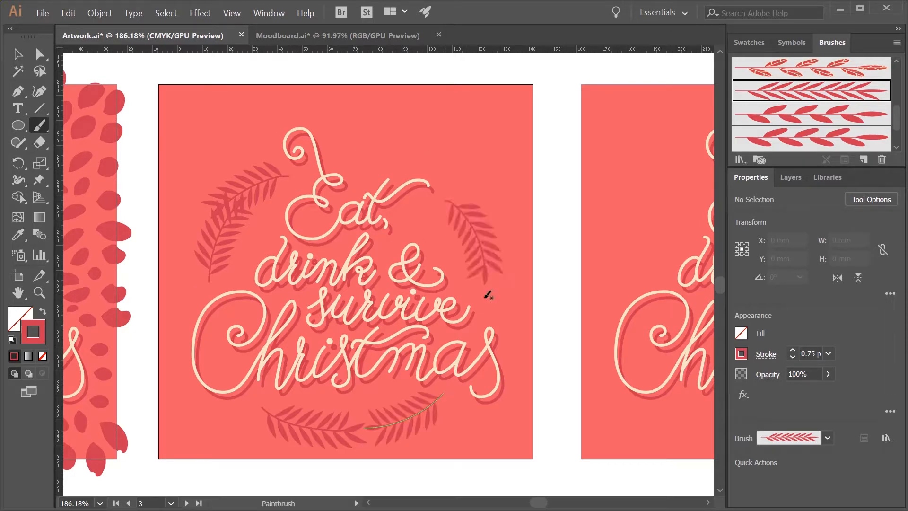
# Paint an outer layer of 1 px narrow-leaved sprigs above, left of and below the lettering, overlapping the square's edges
pyautogui.moveTo(375, 153); pyautogui.dragTo(459, 203)
pyautogui.moveTo(262, 143); pyautogui.dragTo(176, 200)
pyautogui.moveTo(366, 468); pyautogui.dragTo(473, 425)
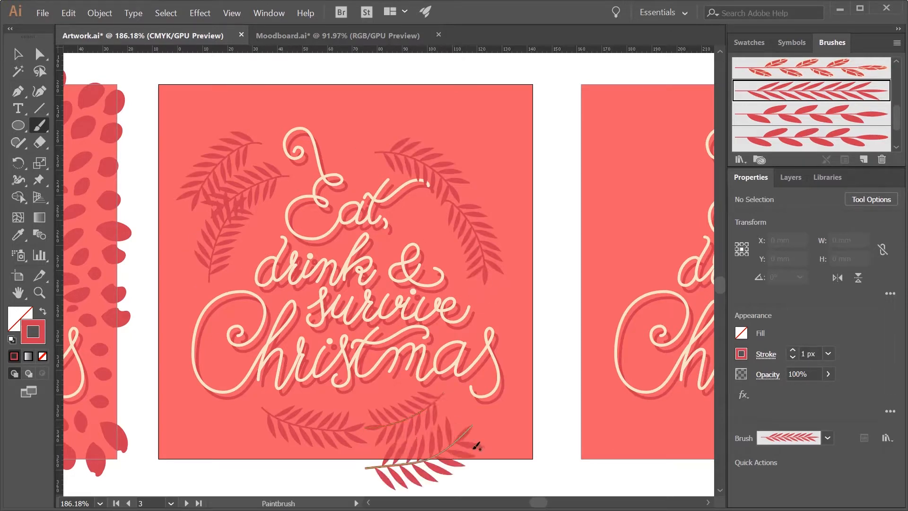
pyautogui.moveTo(174, 385); pyautogui.dragTo(244, 495)
pyautogui.moveTo(227, 421); pyautogui.dragTo(353, 469)
pyautogui.moveTo(159, 326); pyautogui.dragTo(203, 138)
pyautogui.hotkey('ctrl', 'z')
pyautogui.moveTo(152, 301); pyautogui.dragTo(202, 187)
pyautogui.moveTo(263, 86); pyautogui.dragTo(168, 174)
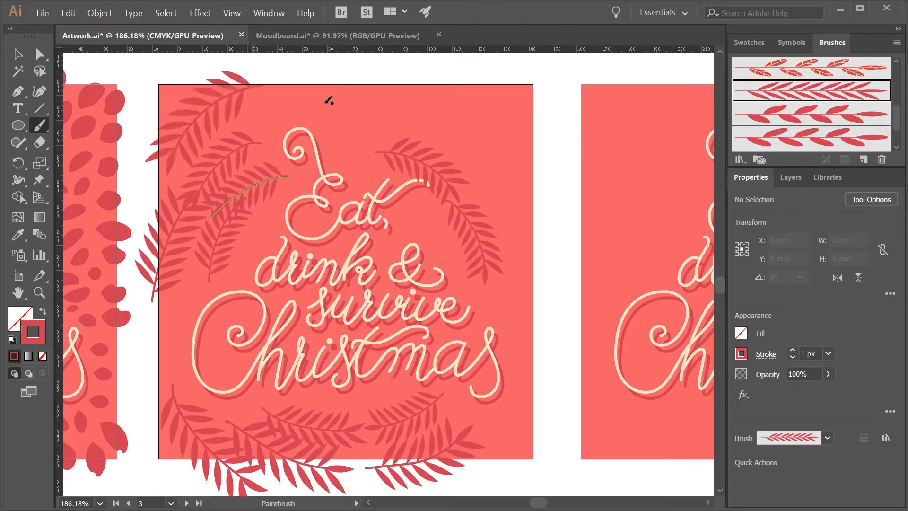
# Fill the remaining gaps along the top, right edge, left edge and corners with more 1 px narrow-leaved sprigs
pyautogui.moveTo(364, 119); pyautogui.dragTo(484, 184)
pyautogui.moveTo(528, 367); pyautogui.dragTo(478, 62)
pyautogui.moveTo(274, 114); pyautogui.dragTo(390, 144)
pyautogui.moveTo(156, 294); pyautogui.dragTo(199, 404)
pyautogui.moveTo(456, 471); pyautogui.dragTo(532, 381)
pyautogui.moveTo(339, 65); pyautogui.dragTo(233, 141)
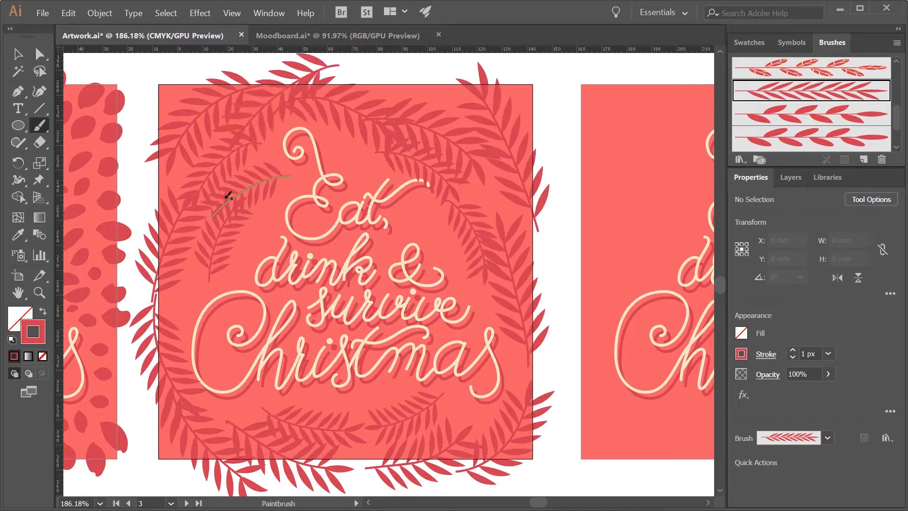
pyautogui.moveTo(144, 417); pyautogui.dragTo(201, 284)
pyautogui.moveTo(158, 384); pyautogui.dragTo(204, 490)
pyautogui.moveTo(284, 417); pyautogui.dragTo(451, 436)
pyautogui.hotkey('ctrl', 'z')
# On the third copied artboard, paint 3 px leaves with the tapered brush left of and above the lettering
pyautogui.moveTo(567, 283); pyautogui.dragTo(159, 291)
pyautogui.scroll(2, 895, 130)
pyautogui.click(811, 92)
pyautogui.moveTo(217, 228); pyautogui.dragTo(234, 244)
pyautogui.moveTo(237, 194); pyautogui.dragTo(218, 211)
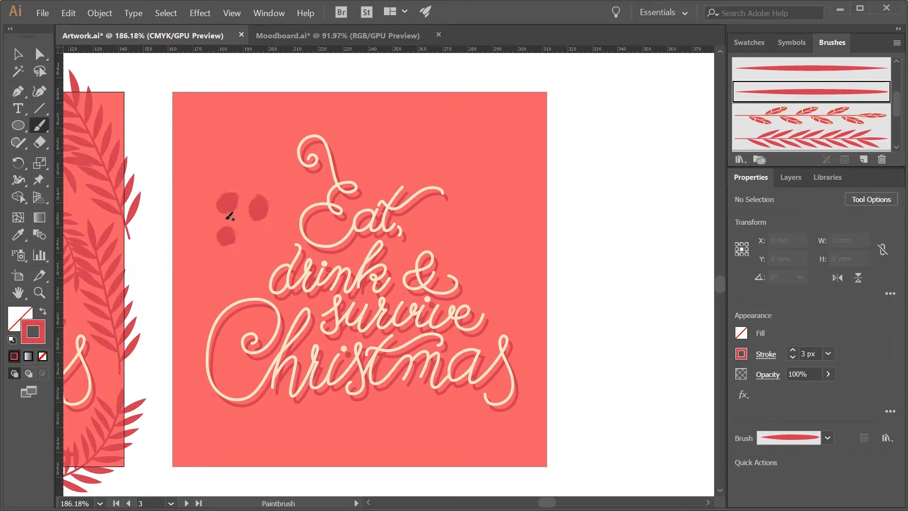
pyautogui.moveTo(199, 266); pyautogui.dragTo(196, 296)
pyautogui.moveTo(231, 268); pyautogui.dragTo(212, 295)
pyautogui.moveTo(273, 177); pyautogui.dragTo(275, 210)
pyautogui.moveTo(251, 158); pyautogui.dragTo(238, 190)
pyautogui.moveTo(239, 134); pyautogui.dragTo(222, 164)
pyautogui.moveTo(236, 104); pyautogui.dragTo(212, 128)
pyautogui.moveTo(335, 105); pyautogui.dragTo(355, 127)
pyautogui.moveTo(378, 104); pyautogui.dragTo(402, 123)
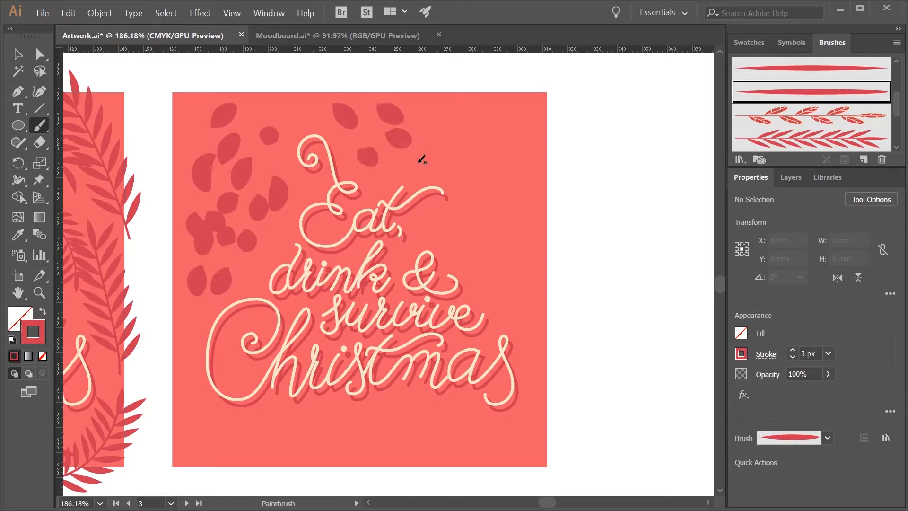
# Scatter 3 px tapered leaves along the upper-right side and beneath the lettering on the third copied artboard
pyautogui.moveTo(421, 156); pyautogui.dragTo(456, 172)
pyautogui.moveTo(463, 192); pyautogui.dragTo(521, 232)
pyautogui.moveTo(423, 107); pyautogui.dragTo(456, 129)
pyautogui.moveTo(282, 422); pyautogui.dragTo(314, 439)
pyautogui.moveTo(357, 428); pyautogui.dragTo(394, 437)
pyautogui.moveTo(451, 418); pyautogui.dragTo(467, 409)
pyautogui.moveTo(237, 427); pyautogui.dragTo(262, 449)
pyautogui.moveTo(329, 453); pyautogui.dragTo(356, 454)
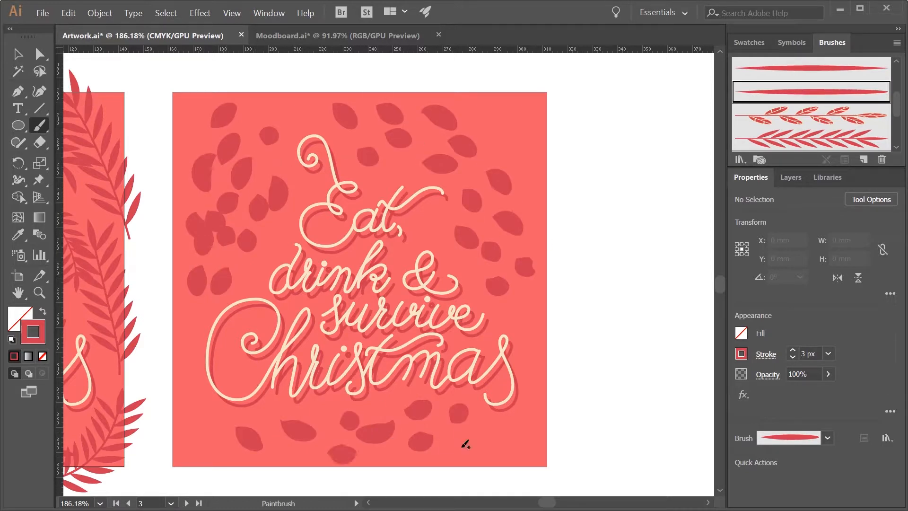
pyautogui.moveTo(464, 444); pyautogui.dragTo(479, 440)
# Paint 1 px sprigs with the outlined-leaf brush around the left side and lower-left edge of the third artboard
pyautogui.click(812, 116)
pyautogui.moveTo(212, 301); pyautogui.dragTo(277, 186)
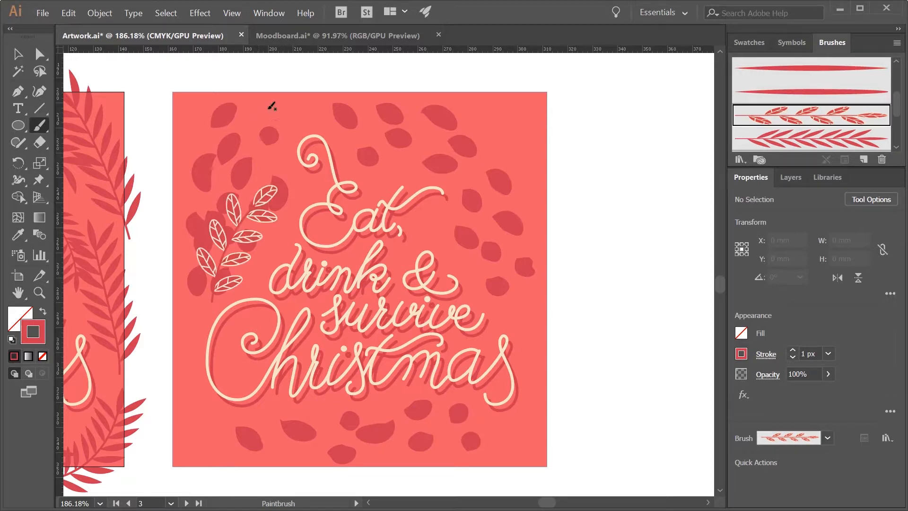
pyautogui.moveTo(268, 109); pyautogui.dragTo(232, 191)
pyautogui.moveTo(164, 80); pyautogui.dragTo(210, 218)
pyautogui.moveTo(166, 391); pyautogui.dragTo(234, 475)
pyautogui.moveTo(242, 491); pyautogui.dragTo(355, 423)
pyautogui.hotkey('ctrl', 'z')
pyautogui.hotkey('ctrl', 'z')
pyautogui.moveTo(285, 478)
pyautogui.mouseDown()
pyautogui.moveTo(169, 405)
pyautogui.moveTo(401, 429)
pyautogui.mouseUp()
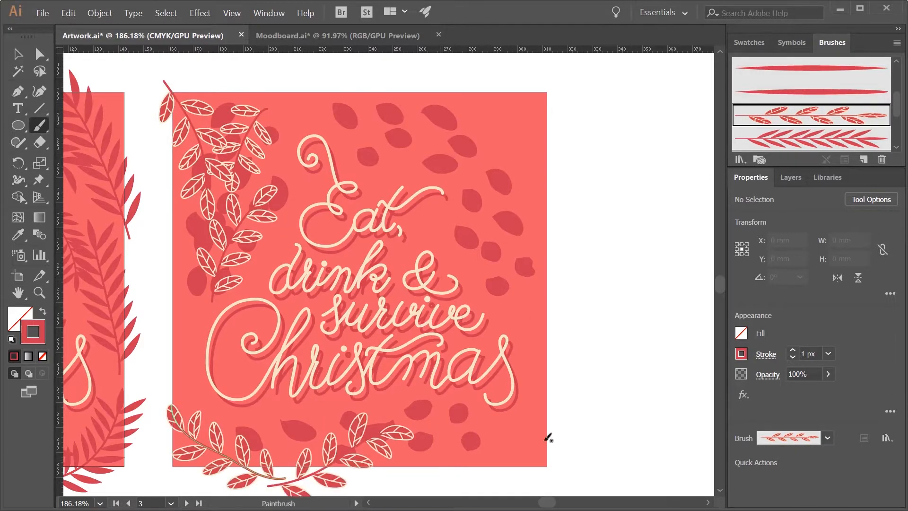
# Continue the outlined-leaf sprigs along the lower right, right side and top of the third artboard
pyautogui.moveTo(566, 459); pyautogui.dragTo(399, 440)
pyautogui.moveTo(483, 474); pyautogui.dragTo(401, 457)
pyautogui.moveTo(468, 71); pyautogui.dragTo(479, 188)
pyautogui.moveTo(562, 283); pyautogui.dragTo(512, 184)
pyautogui.moveTo(569, 209); pyautogui.dragTo(523, 79)
pyautogui.moveTo(559, 243)
pyautogui.mouseDown()
pyautogui.moveTo(532, 218)
pyautogui.moveTo(478, 94)
pyautogui.mouseUp()
pyautogui.moveTo(290, 90); pyautogui.dragTo(406, 192)
pyautogui.moveTo(371, 84); pyautogui.dragTo(441, 128)
# Fill the gaps at the third artboard's left and right edges with smaller outlined-leaf sprigs, using a 0.75 px stroke
pyautogui.moveTo(154, 269)
pyautogui.mouseDown()
pyautogui.moveTo(178, 298)
pyautogui.moveTo(213, 402)
pyautogui.mouseUp()
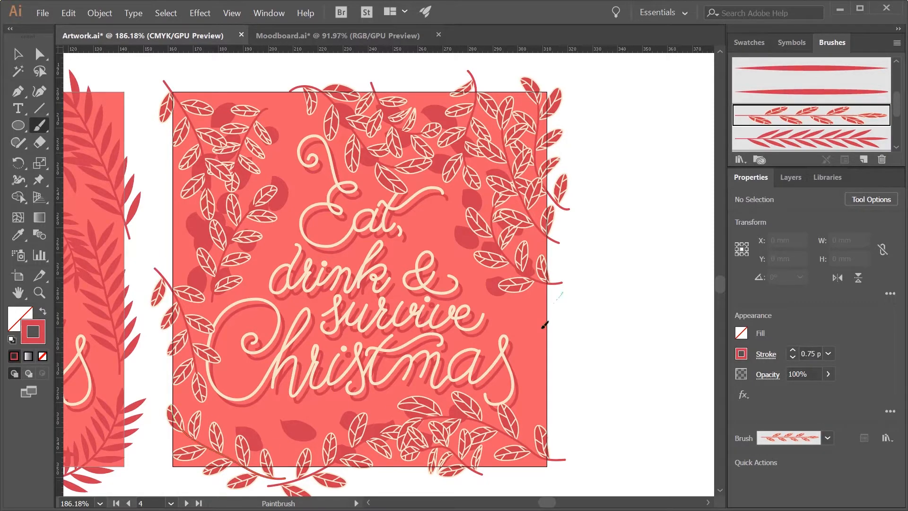
pyautogui.moveTo(543, 327); pyautogui.dragTo(515, 402)
pyautogui.moveTo(146, 165); pyautogui.dragTo(201, 276)
# On the lower-right artboard, paint 1 px narrow-leaved sprigs left of and above the lettering's start
pyautogui.press('z')
pyautogui.moveTo(305, 367); pyautogui.dragTo(128, 463)
pyautogui.press('space')
pyautogui.moveTo(128, 466)
pyautogui.mouseDown()
pyautogui.moveTo(314, 371)
pyautogui.moveTo(283, 262)
pyautogui.moveTo(186, 199)
pyautogui.mouseUp()
pyautogui.moveTo(362, 300)
pyautogui.mouseDown()
pyautogui.moveTo(587, 303)
pyautogui.moveTo(550, 267)
pyautogui.mouseUp()
pyautogui.press('space')
pyautogui.click(852, 139)
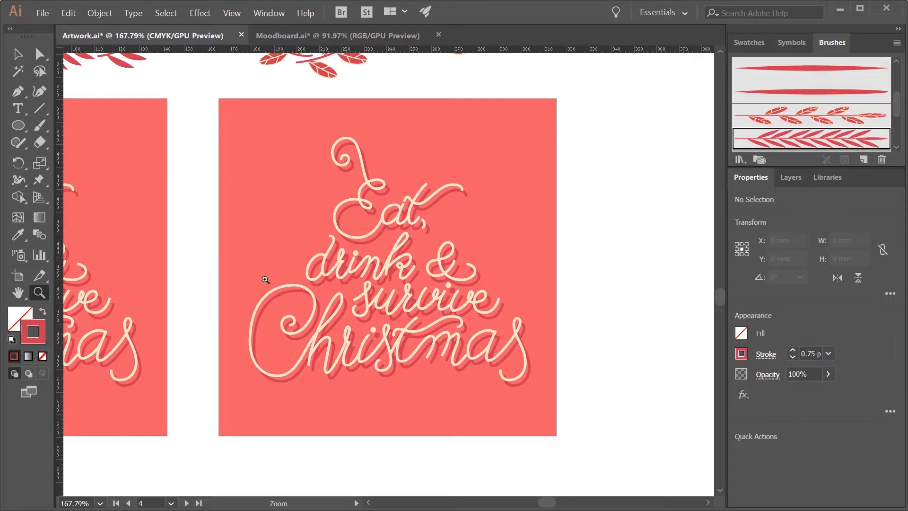
pyautogui.press('b')
pyautogui.moveTo(201, 288); pyautogui.dragTo(280, 189)
pyautogui.moveTo(259, 93); pyautogui.dragTo(215, 182)
pyautogui.moveTo(388, 90); pyautogui.dragTo(287, 156)
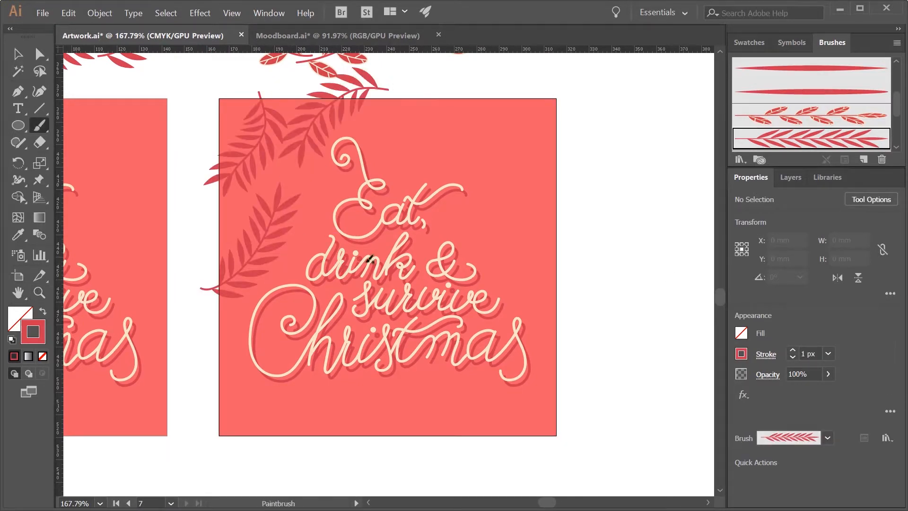
# Paint 1 px narrow-leaved sprigs along the bottom, upper right and right edge of the lower-right artboard
pyautogui.moveTo(190, 354); pyautogui.dragTo(275, 445)
pyautogui.moveTo(475, 458); pyautogui.dragTo(312, 406)
pyautogui.moveTo(424, 483); pyautogui.dragTo(563, 408)
pyautogui.moveTo(405, 75); pyautogui.dragTo(517, 201)
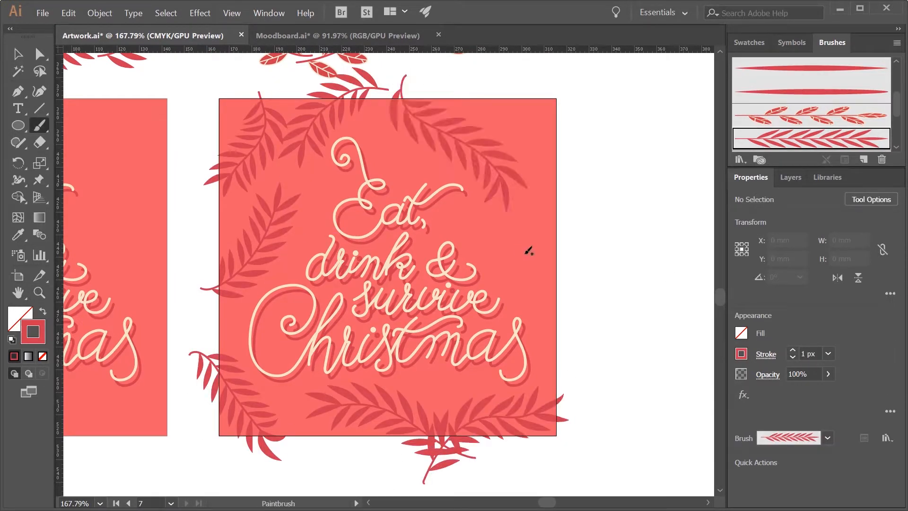
pyautogui.moveTo(595, 346); pyautogui.dragTo(538, 223)
pyautogui.moveTo(506, 66); pyautogui.dragTo(545, 203)
# Fill the left edge of the lower-right artboard with two more narrow-leaved sprigs overlapping the square's border
pyautogui.moveTo(197, 259); pyautogui.dragTo(242, 187)
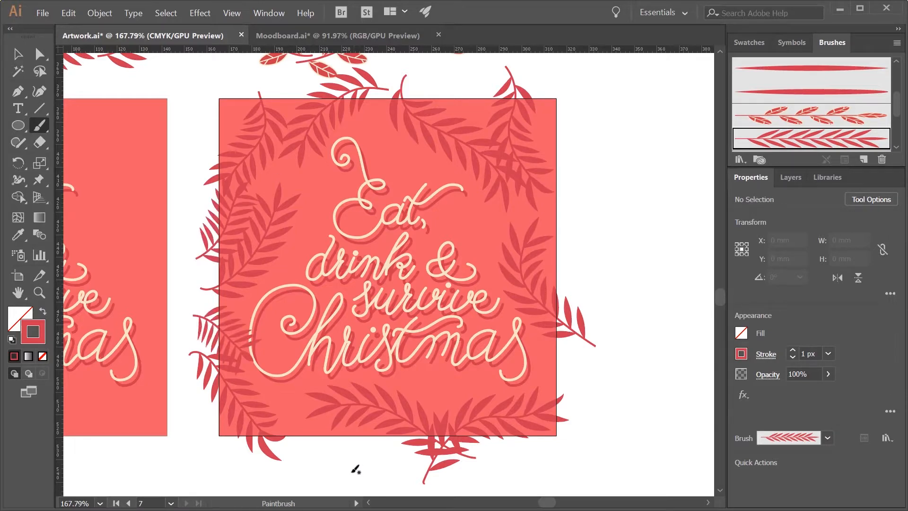
pyautogui.moveTo(195, 312); pyautogui.dragTo(245, 366)
pyautogui.hotkey('ctrl', 'z')
pyautogui.moveTo(168, 293); pyautogui.dragTo(236, 358)
# On the lower-middle artboard, paint 1 px broad-leaved sprigs around the upper-left side of the lettering
pyautogui.hscroll(-6, 362, 471)
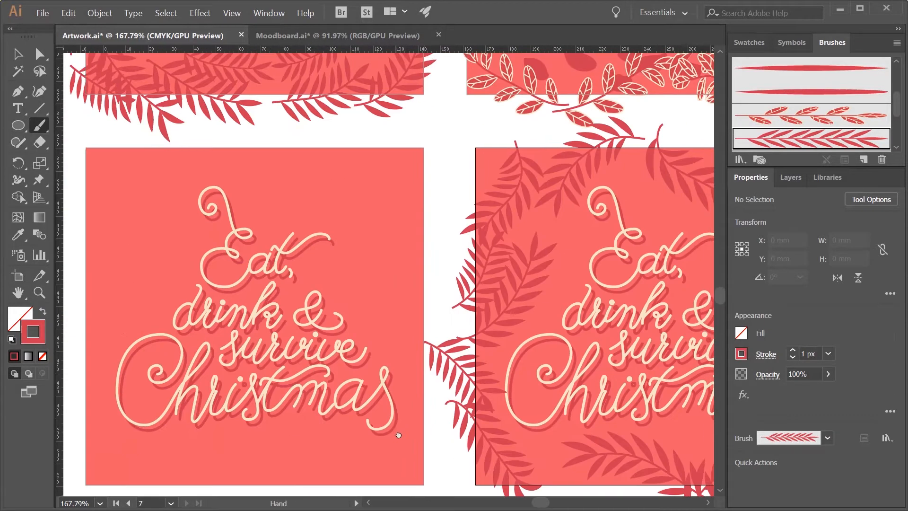
pyautogui.scroll(-3, 865, 98)
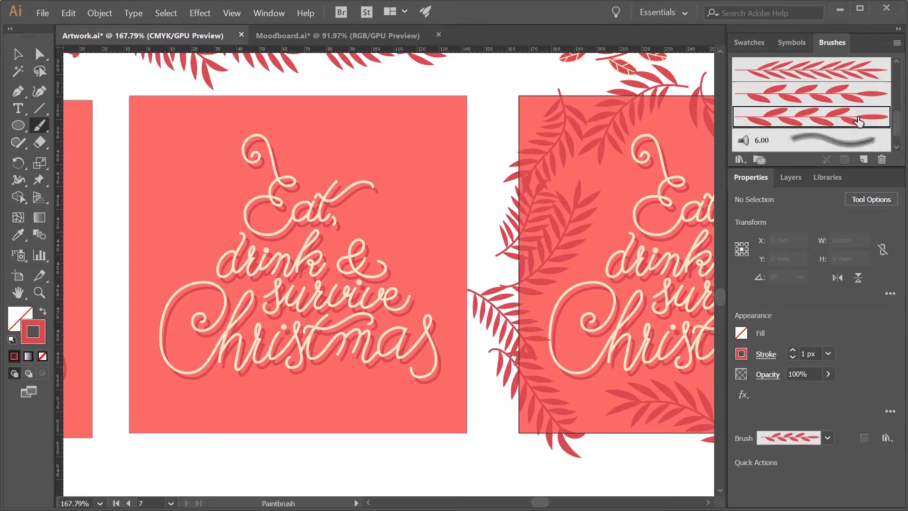
pyautogui.click(807, 97)
pyautogui.moveTo(126, 260); pyautogui.dragTo(201, 198)
pyautogui.moveTo(242, 115); pyautogui.dragTo(195, 190)
pyautogui.moveTo(117, 183); pyautogui.dragTo(171, 99)
pyautogui.hotkey('ctrl', 'z')
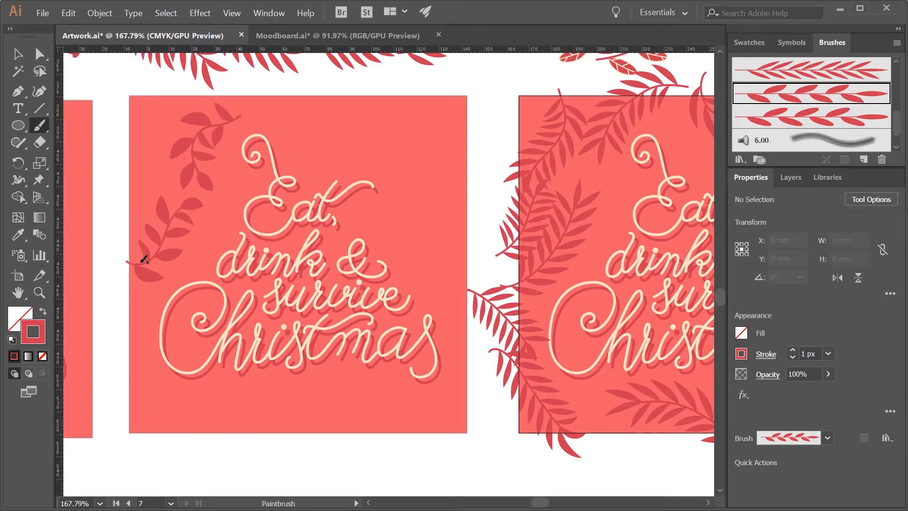
pyautogui.moveTo(104, 198); pyautogui.dragTo(172, 110)
# Continue the broad-leaved sprigs along the bottom, top and right side of the lower-middle artboard
pyautogui.moveTo(112, 358); pyautogui.dragTo(212, 425)
pyautogui.moveTo(376, 447); pyautogui.dragTo(192, 396)
pyautogui.moveTo(331, 462); pyautogui.dragTo(458, 413)
pyautogui.moveTo(301, 83); pyautogui.dragTo(405, 171)
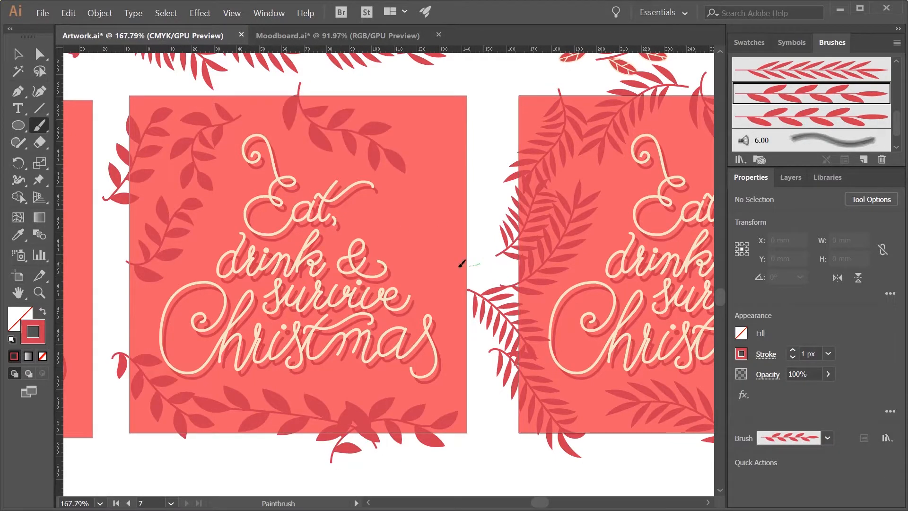
pyautogui.moveTo(479, 265); pyautogui.dragTo(434, 148)
pyautogui.moveTo(389, 96); pyautogui.dragTo(458, 206)
# Layer 1 px outlined-leaf sprigs over the broad-leaved ones on the left side and bottom of the lower-middle artboard
pyautogui.moveTo(899, 123); pyautogui.dragTo(899, 108)
pyautogui.click(828, 99)
pyautogui.moveTo(114, 311); pyautogui.dragTo(184, 241)
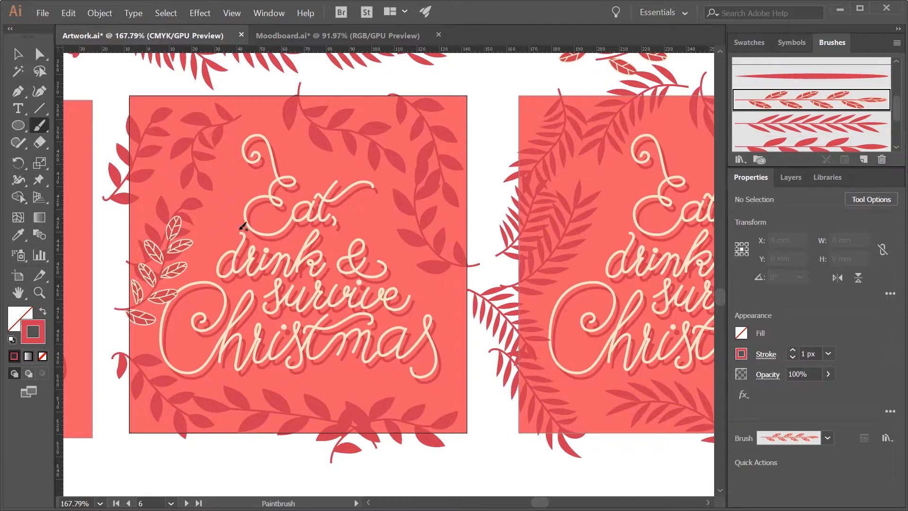
pyautogui.hotkey('ctrl', 'z')
pyautogui.moveTo(110, 266)
pyautogui.mouseDown()
pyautogui.moveTo(149, 228)
pyautogui.moveTo(174, 171)
pyautogui.mouseUp()
pyautogui.moveTo(171, 84); pyautogui.dragTo(122, 165)
pyautogui.moveTo(113, 406); pyautogui.dragTo(367, 452)
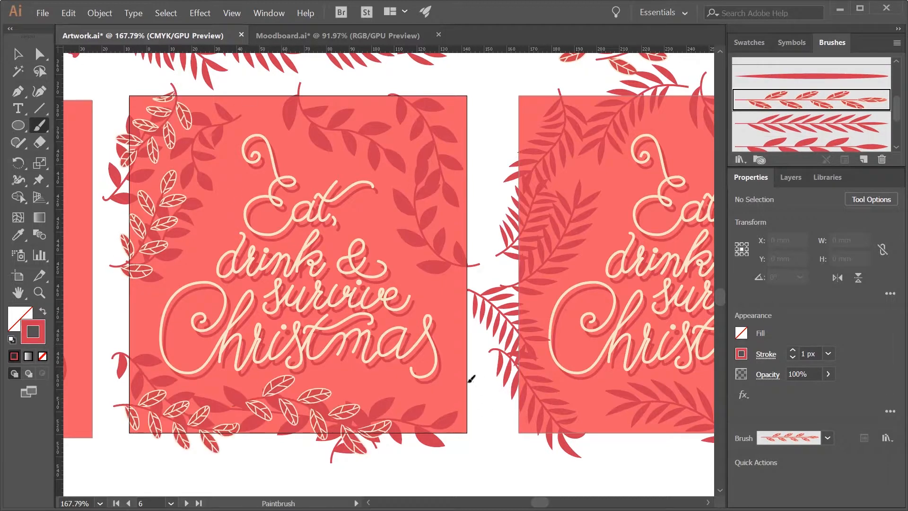
# Add outlined-leaf sprigs over the lower-right corner, upper right and right edge of the lower-middle artboard
pyautogui.moveTo(473, 381); pyautogui.dragTo(358, 432)
pyautogui.moveTo(335, 92); pyautogui.dragTo(411, 205)
pyautogui.moveTo(483, 171); pyautogui.dragTo(399, 79)
pyautogui.moveTo(476, 186); pyautogui.dragTo(401, 228)
pyautogui.moveTo(488, 365); pyautogui.dragTo(434, 259)
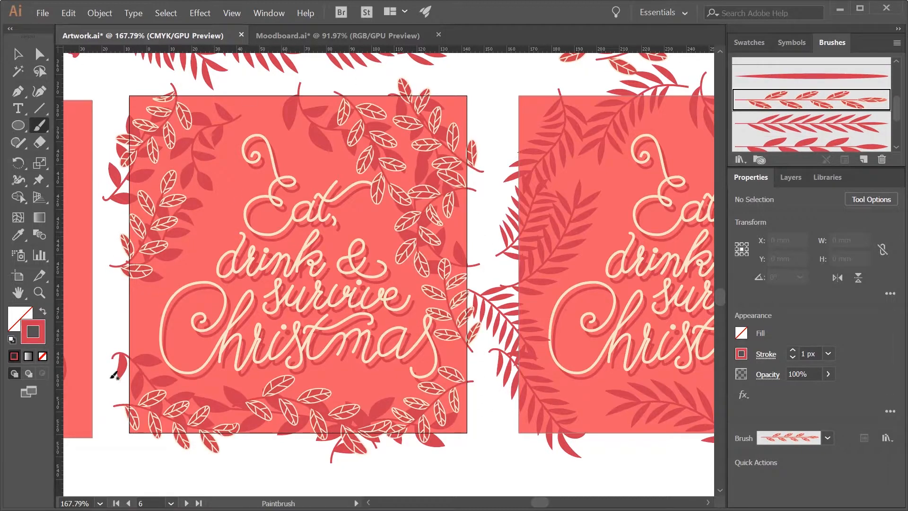
# Close the wreath's remaining gaps on the left edge and above the lettering with outlined-leaf sprigs
pyautogui.moveTo(115, 376); pyautogui.dragTo(165, 268)
pyautogui.moveTo(255, 85); pyautogui.dragTo(221, 176)
pyautogui.hotkey('ctrl', 'z')
pyautogui.moveTo(313, 85); pyautogui.dragTo(197, 176)
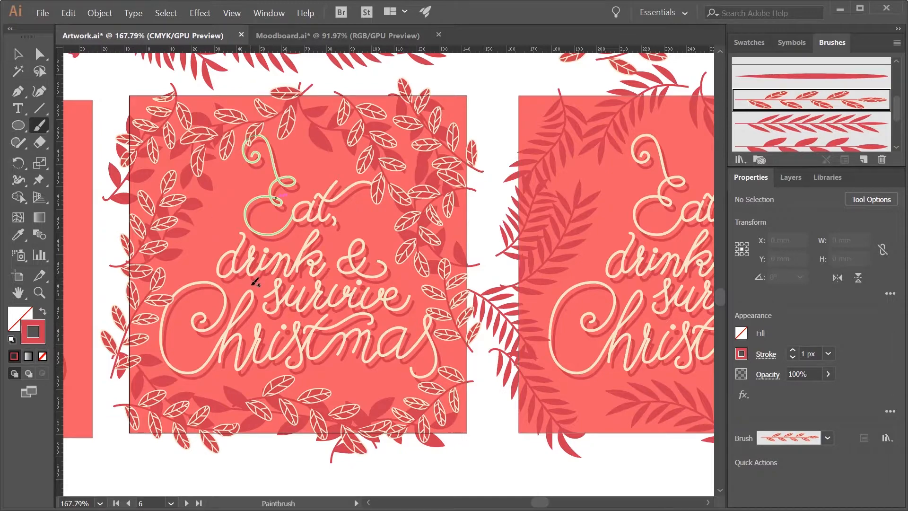
# On the lower-left artboard, paint 0.75 px broad-leaved sprigs below the lettering and at its upper left
pyautogui.moveTo(222, 342); pyautogui.dragTo(85, 342)
pyautogui.moveTo(85, 341); pyautogui.dragTo(426, 326)
pyautogui.moveTo(426, 327); pyautogui.dragTo(519, 325)
pyautogui.scroll(-1, 898, 122)
pyautogui.click(811, 115)
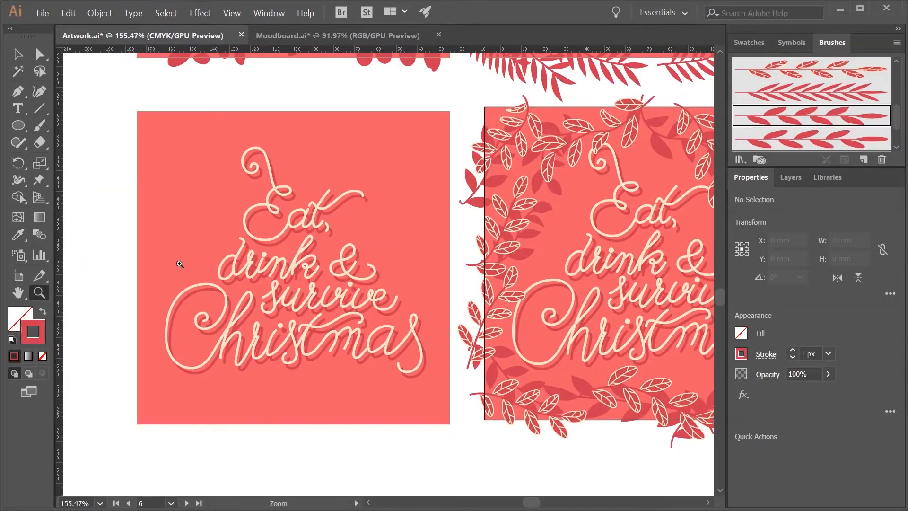
pyautogui.press('b')
pyautogui.moveTo(208, 410); pyautogui.dragTo(297, 393)
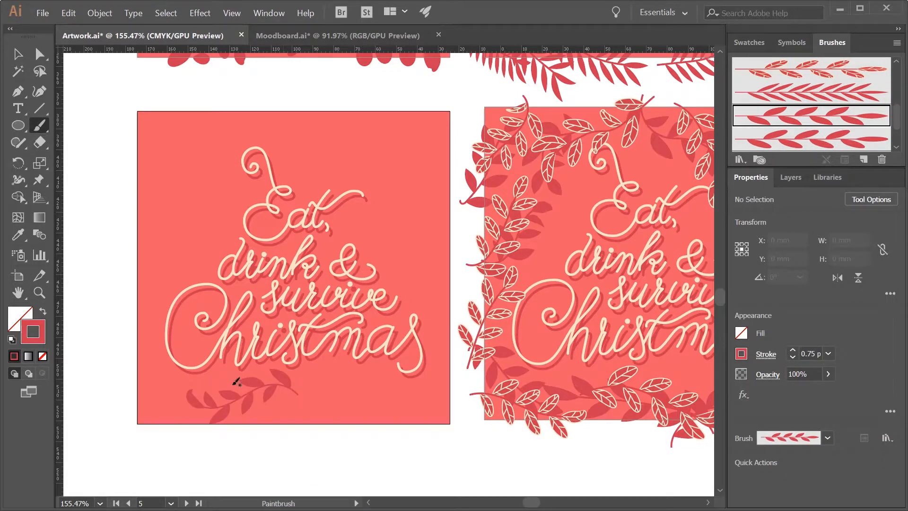
pyautogui.moveTo(193, 163); pyautogui.dragTo(192, 161)
# Select both painted sprigs and reflect a copy of them across a vertical axis to the lettering's other side
pyautogui.press('v')
pyautogui.click(273, 385)
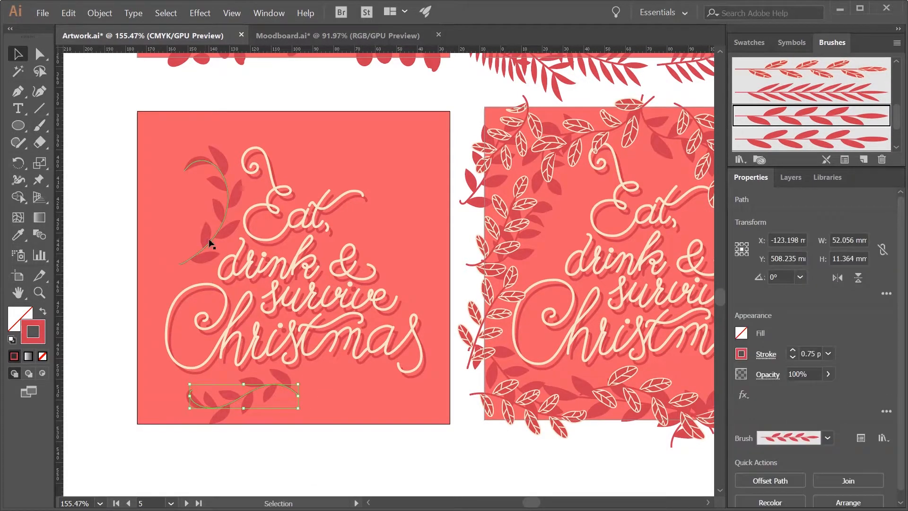
pyautogui.keyDown('shift'); pyautogui.click(209, 240); pyautogui.keyUp('shift')
pyautogui.press('o')
pyautogui.keyDown('alt'); pyautogui.click(310, 396); pyautogui.keyUp('alt')
pyautogui.click(267, 287)
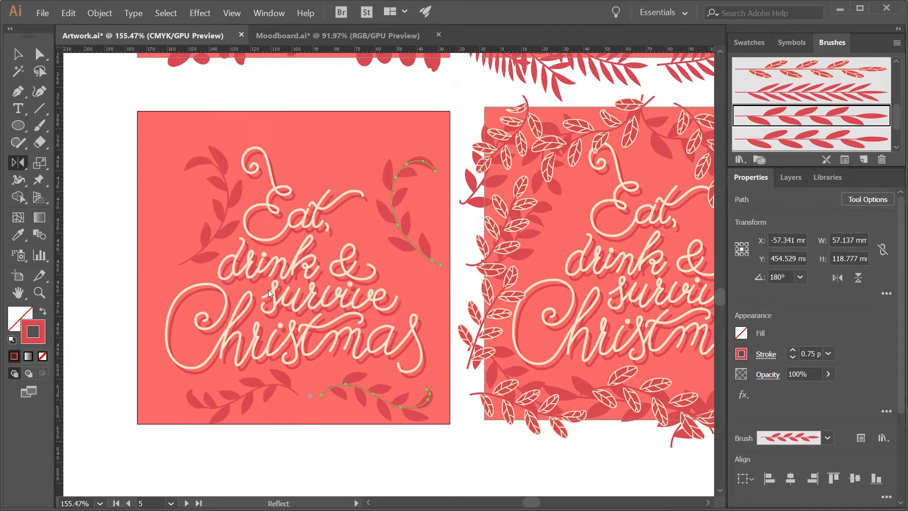
# Select the original sprigs together with their mirrored copies and shift all four slightly left and up around the lettering
pyautogui.press('v')
pyautogui.keyDown('shift'); pyautogui.click(211, 237); pyautogui.keyUp('shift')
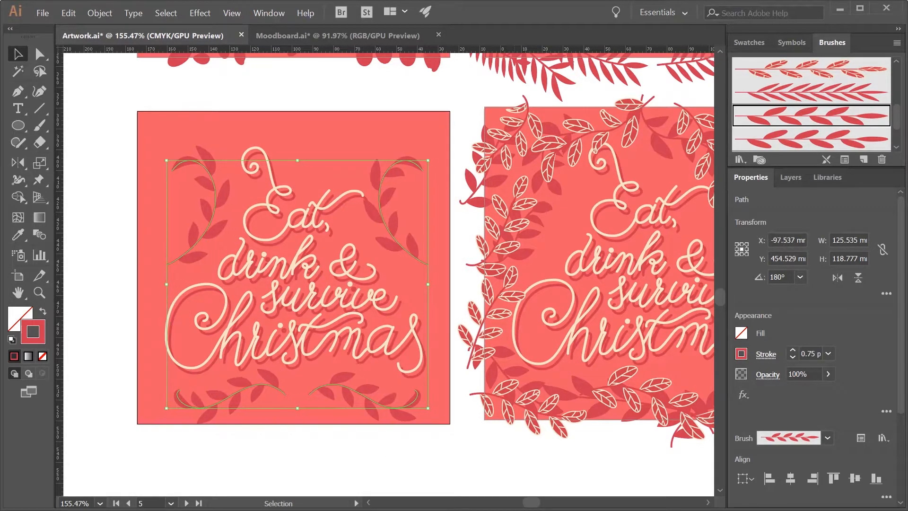
pyautogui.moveTo(464, 459); pyautogui.dragTo(303, 409)
# Nudge the lettering and all four sprigs together ten increments up and three increments left
pyautogui.moveTo(217, 96); pyautogui.dragTo(420, 426)
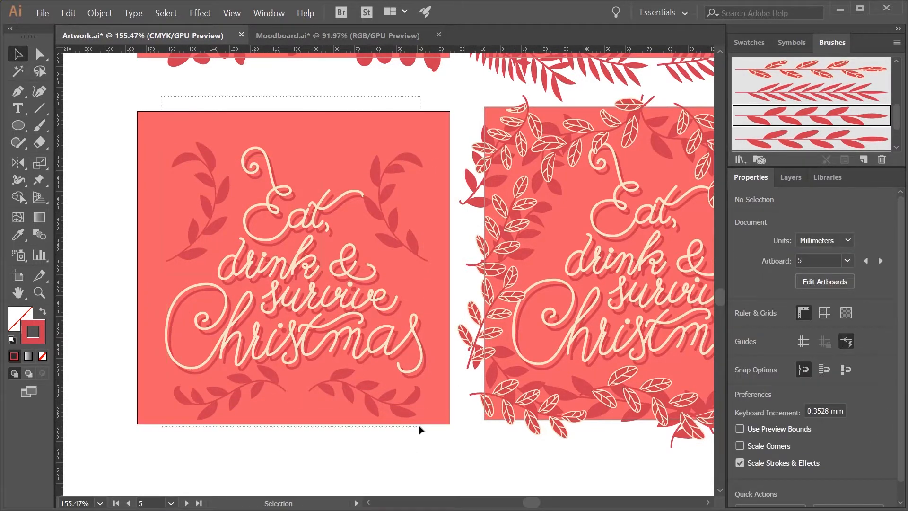
pyautogui.press('Up')
pyautogui.press('Up')
pyautogui.press('Up')
pyautogui.press('Up')
pyautogui.press('Up')
pyautogui.press('Up')
pyautogui.press('Up')
pyautogui.press('Up')
pyautogui.press('Up')
pyautogui.press('Up')
pyautogui.press('Left')
pyautogui.press('Left')
pyautogui.press('Left')
pyautogui.click(403, 446)
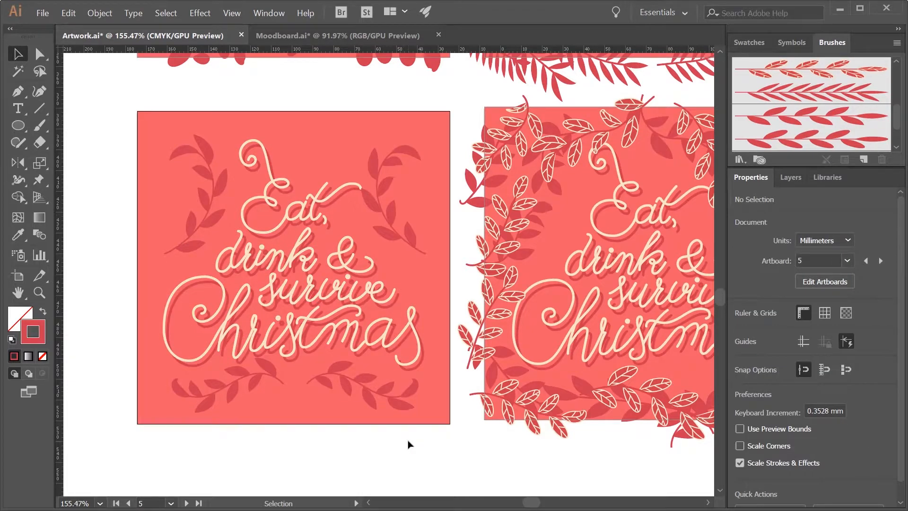
# Paint extra 1 px leaves with the tapered brush around the upper-left sprig
pyautogui.scroll(2, 812, 109)
pyautogui.click(850, 78)
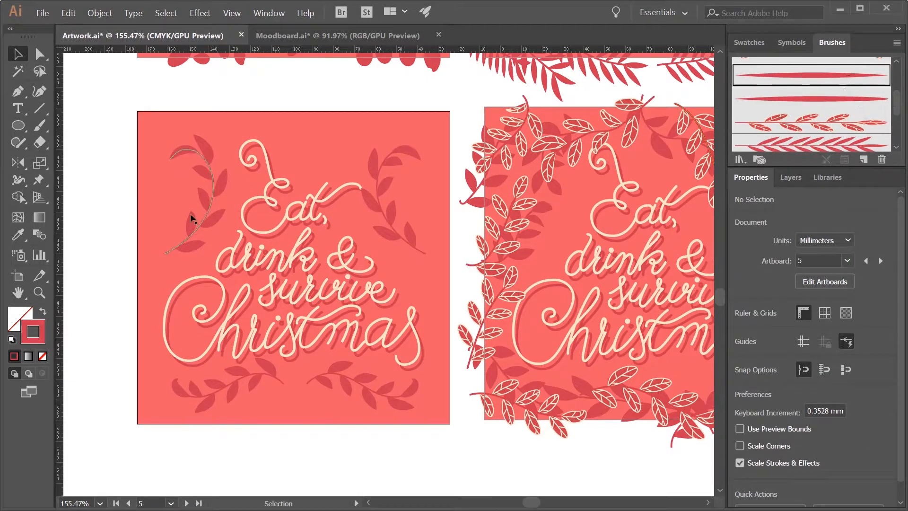
pyautogui.press('b')
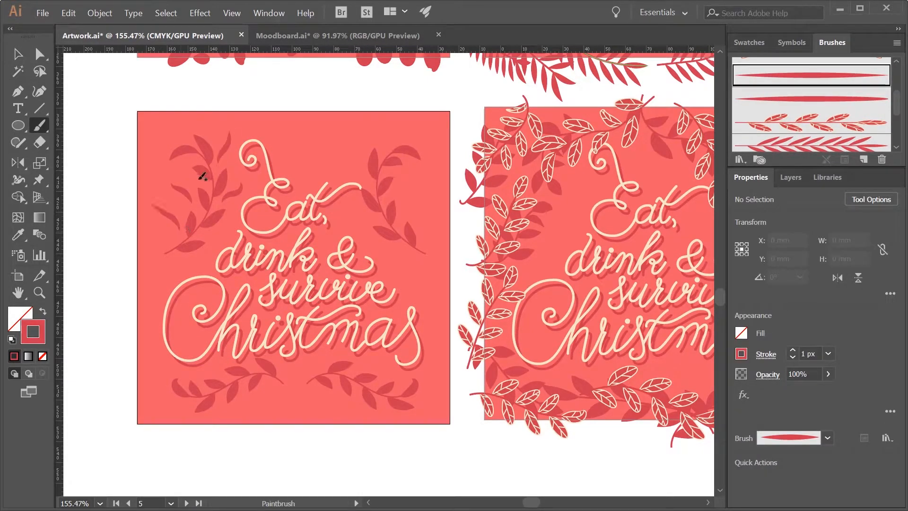
pyautogui.moveTo(199, 180); pyautogui.dragTo(168, 168)
pyautogui.moveTo(388, 193)
pyautogui.mouseDown()
pyautogui.moveTo(413, 178)
pyautogui.moveTo(330, 155)
pyautogui.mouseUp()
pyautogui.moveTo(384, 157); pyautogui.dragTo(379, 130)
pyautogui.hotkey('ctrl', 'z')
pyautogui.hotkey('ctrl', 'z')
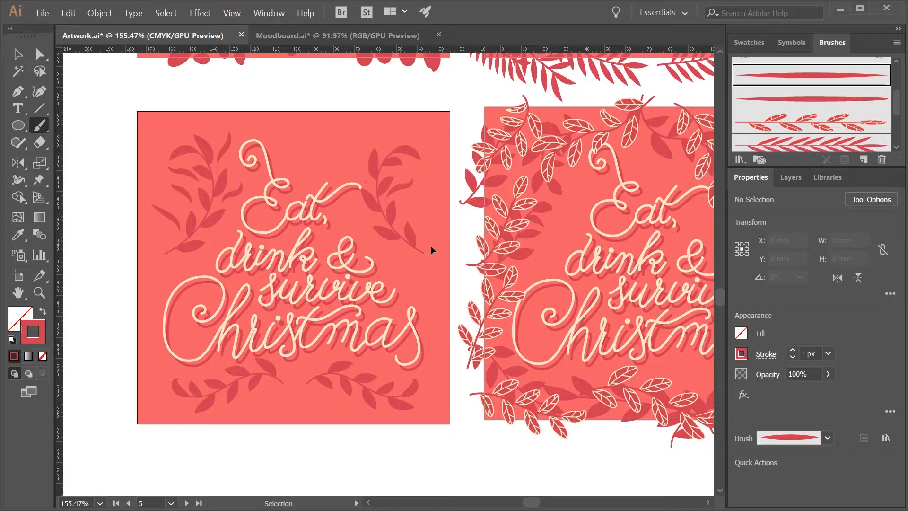
# Add 2 px tapered leaves around the upper-right sprig and at the outer ends of the two bottom sprigs
pyautogui.click(793, 350)
pyautogui.moveTo(365, 180)
pyautogui.mouseDown()
pyautogui.moveTo(348, 143)
pyautogui.moveTo(387, 127)
pyautogui.mouseUp()
pyautogui.moveTo(401, 216)
pyautogui.mouseDown()
pyautogui.moveTo(423, 190)
pyautogui.moveTo(347, 209)
pyautogui.mouseUp()
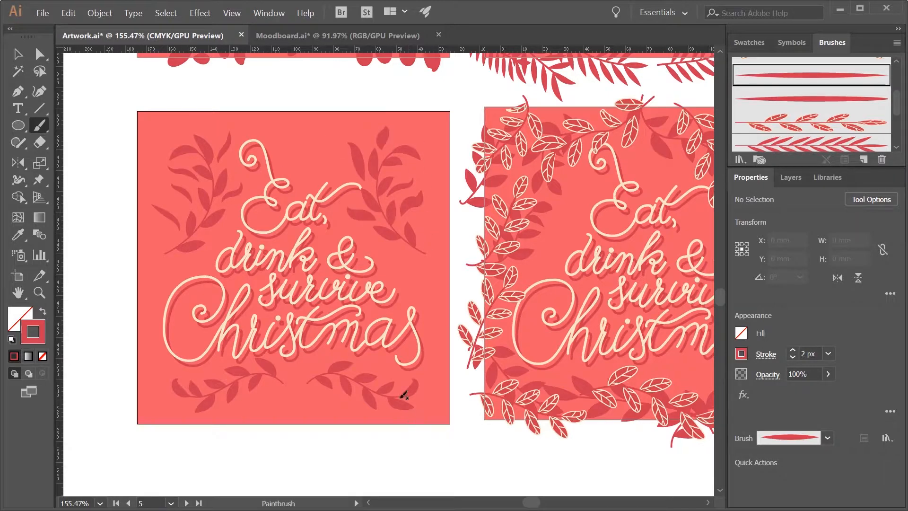
pyautogui.moveTo(185, 404); pyautogui.dragTo(152, 398)
pyautogui.click(68, 13)
pyautogui.click(95, 39)
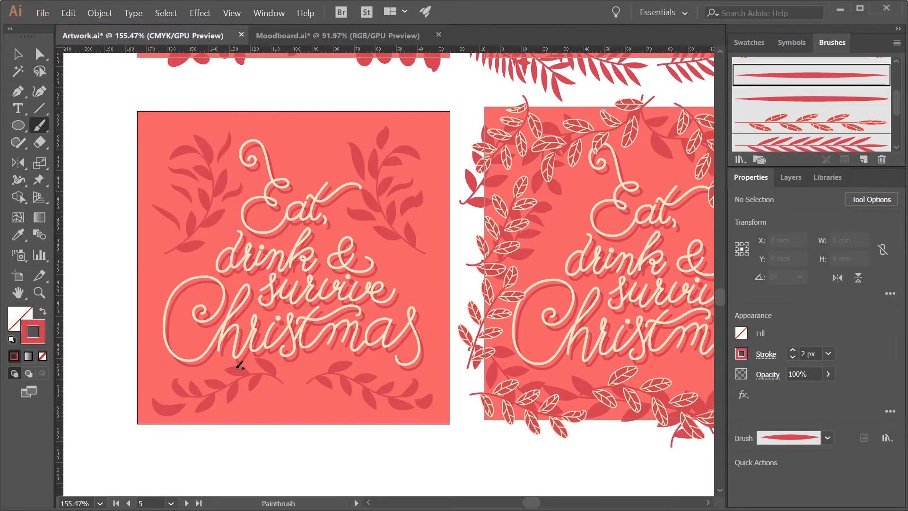
# Replace the thin leaves on the outer side of the upper-left sprig with 2 px tapered leaves
pyautogui.keyDown('ctrl'); pyautogui.click(169, 220); pyautogui.keyUp('ctrl')
pyautogui.press('Delete')
pyautogui.keyDown('ctrl'); pyautogui.click(180, 194); pyautogui.keyUp('ctrl')
pyautogui.press('Delete')
pyautogui.keyDown('ctrl'); pyautogui.click(183, 173); pyautogui.keyUp('ctrl')
pyautogui.press('Delete')
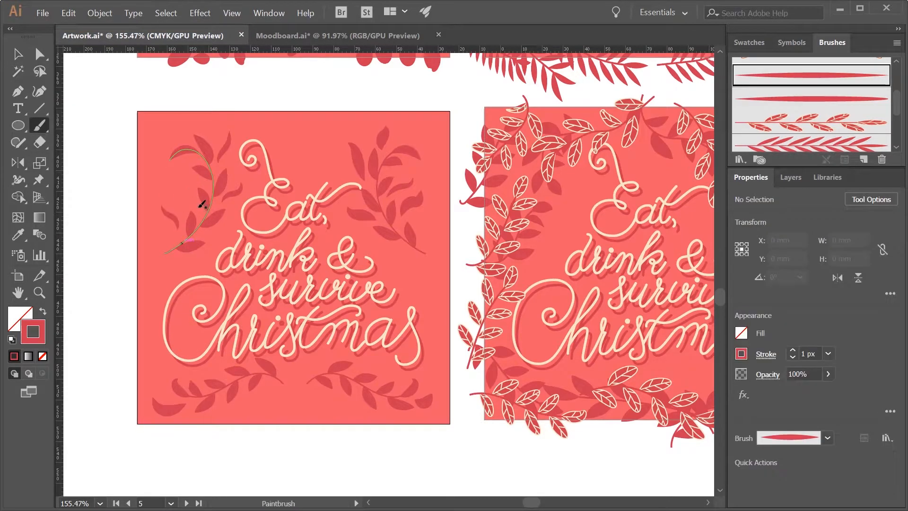
pyautogui.click(792, 350)
pyautogui.moveTo(179, 235)
pyautogui.mouseDown()
pyautogui.moveTo(165, 209)
pyautogui.moveTo(170, 183)
pyautogui.mouseUp()
pyautogui.moveTo(198, 182); pyautogui.dragTo(179, 166)
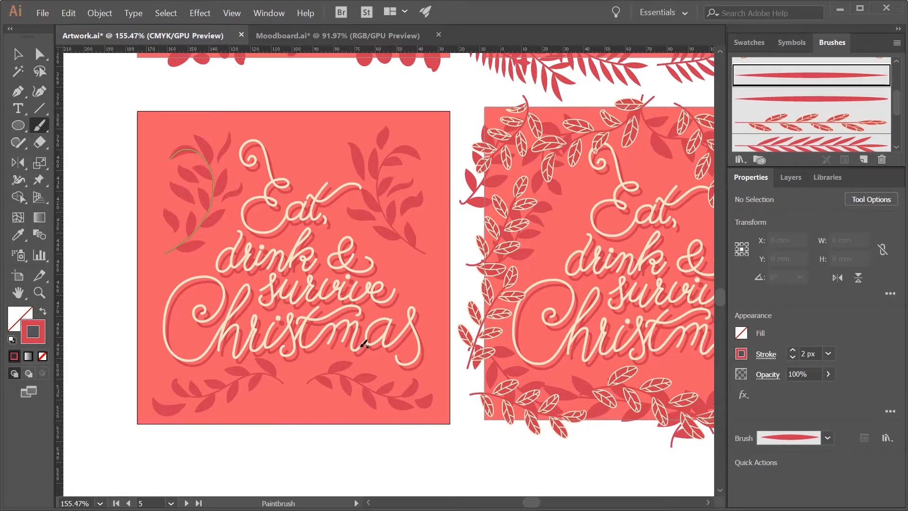
# Draw a rectangle about 150 mm wide exactly over the first square, with no fill and a white outline
pyautogui.press('z')
pyautogui.moveTo(253, 256)
pyautogui.mouseDown()
pyautogui.moveTo(246, 232)
pyautogui.moveTo(144, 328)
pyautogui.mouseUp()
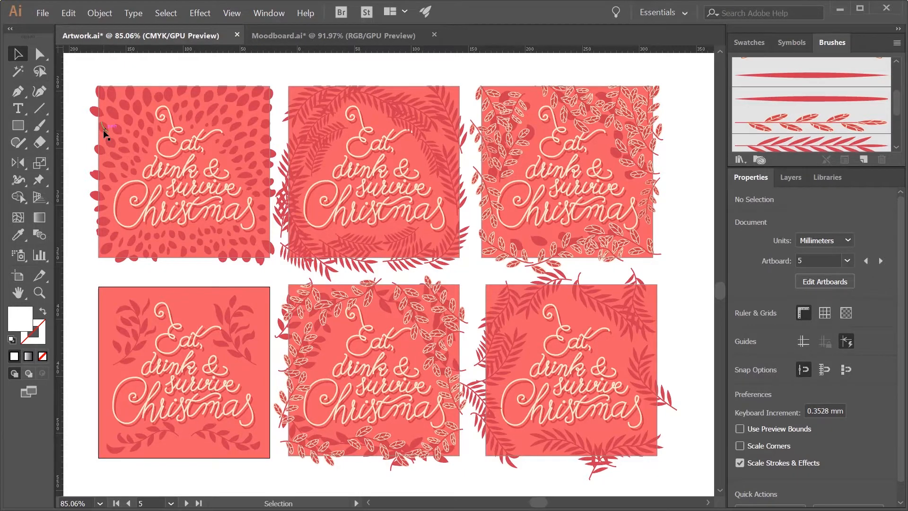
pyautogui.press('m')
pyautogui.moveTo(98, 86); pyautogui.dragTo(270, 257)
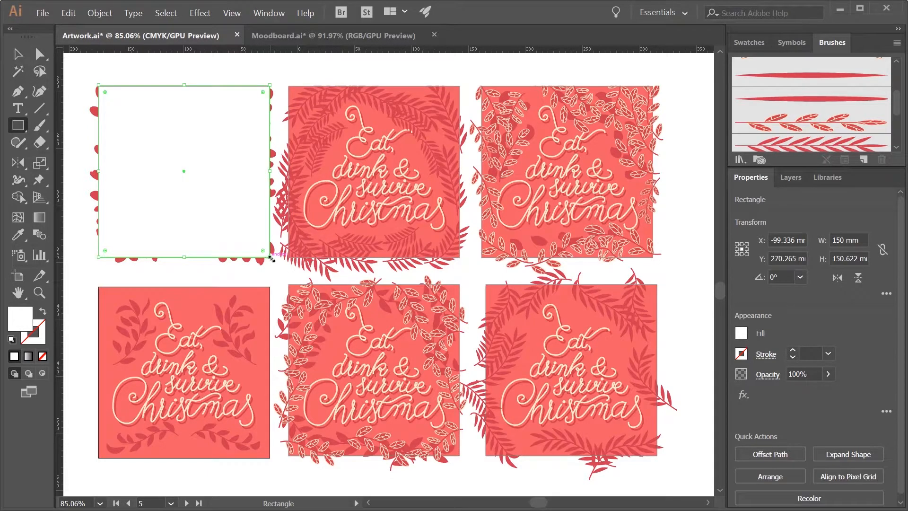
pyautogui.click(42, 311)
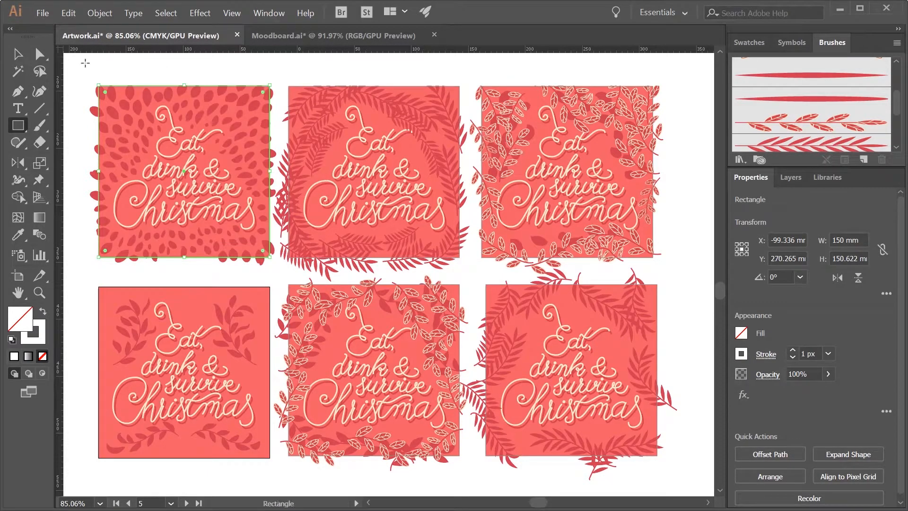
# Select the first artboard's artwork with the rectangle and make a clipping mask to trim the overhanging leaves
pyautogui.press('v')
pyautogui.moveTo(87, 70); pyautogui.dragTo(272, 273)
pyautogui.rightClick(155, 203)
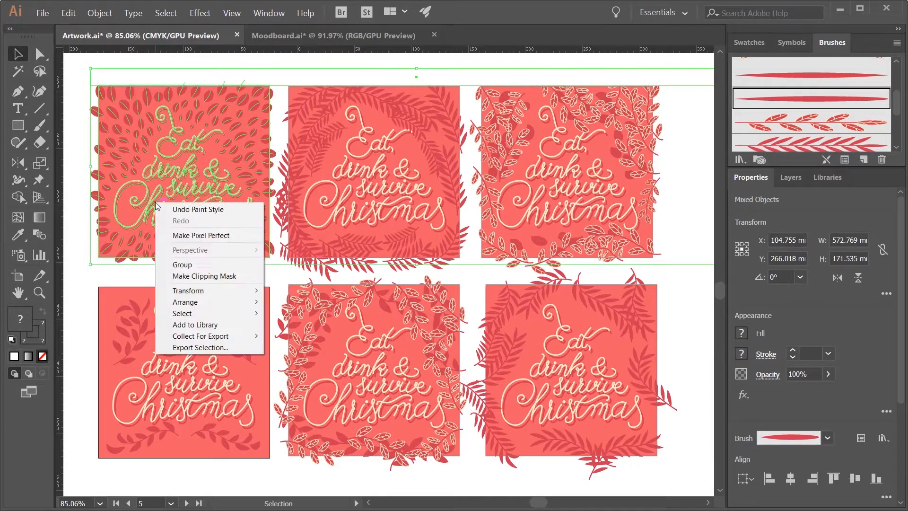
pyautogui.click(193, 278)
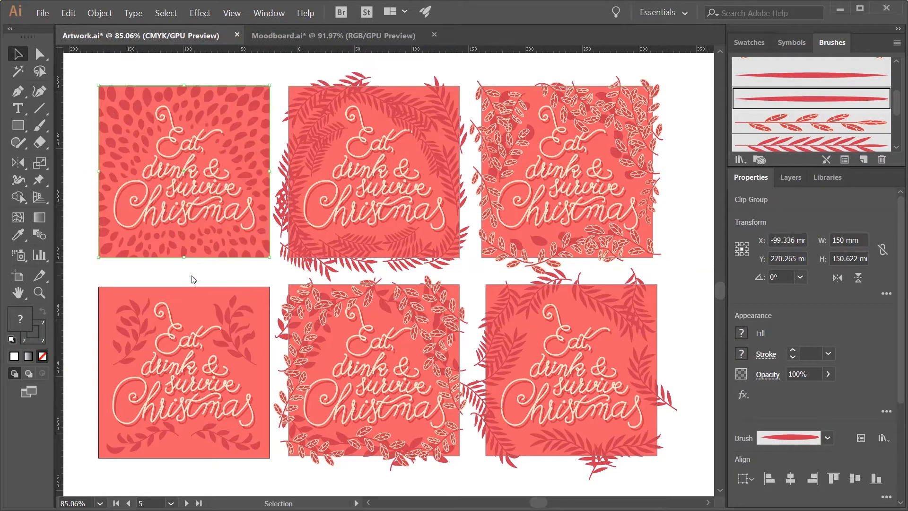
# Draw a 150 mm square exactly over the top-middle design and use it as a clipping mask for that artwork
pyautogui.press('m')
pyautogui.moveTo(288, 86)
pyautogui.mouseDown()
pyautogui.moveTo(452, 231)
pyautogui.moveTo(465, 271)
pyautogui.mouseUp()
pyautogui.press('v')
pyautogui.rightClick(382, 173)
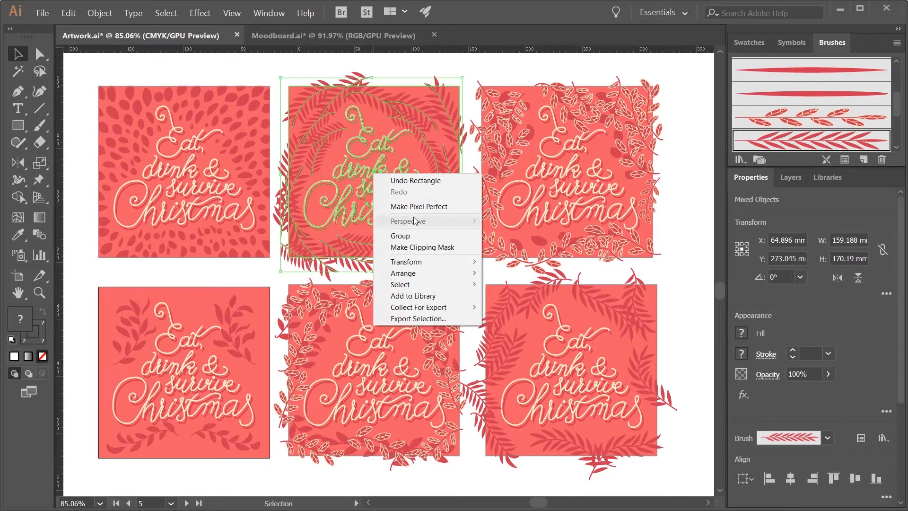
pyautogui.click(419, 246)
# Draw a 150 mm square exactly over the top-right design and clip its overhanging sprigs with a clipping mask
pyautogui.press('space')
pyautogui.moveTo(427, 204); pyautogui.dragTo(323, 232)
pyautogui.press('m')
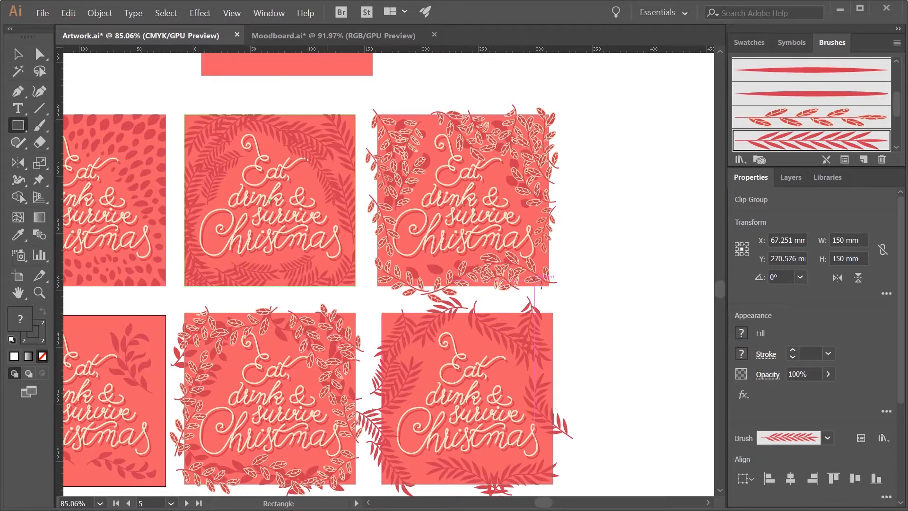
pyautogui.moveTo(550, 286)
pyautogui.mouseDown()
pyautogui.moveTo(392, 113)
pyautogui.moveTo(378, 115)
pyautogui.moveTo(576, 287)
pyautogui.mouseUp()
pyautogui.press('v')
pyautogui.rightClick(485, 220)
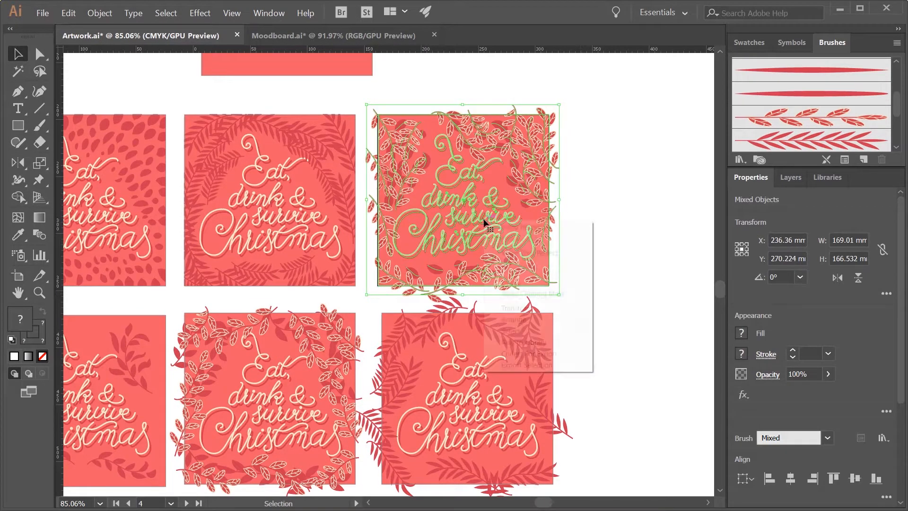
pyautogui.click(528, 294)
# Cover the bottom-right design with a 150 mm square and clip its fern artwork to it with a clipping mask
pyautogui.scroll(-3, 535, 301)
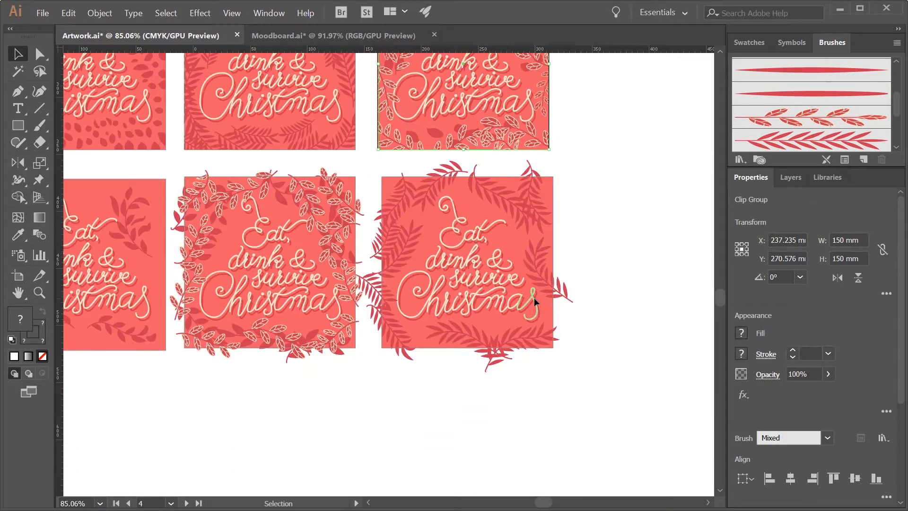
pyautogui.press('m')
pyautogui.moveTo(382, 177); pyautogui.dragTo(553, 348)
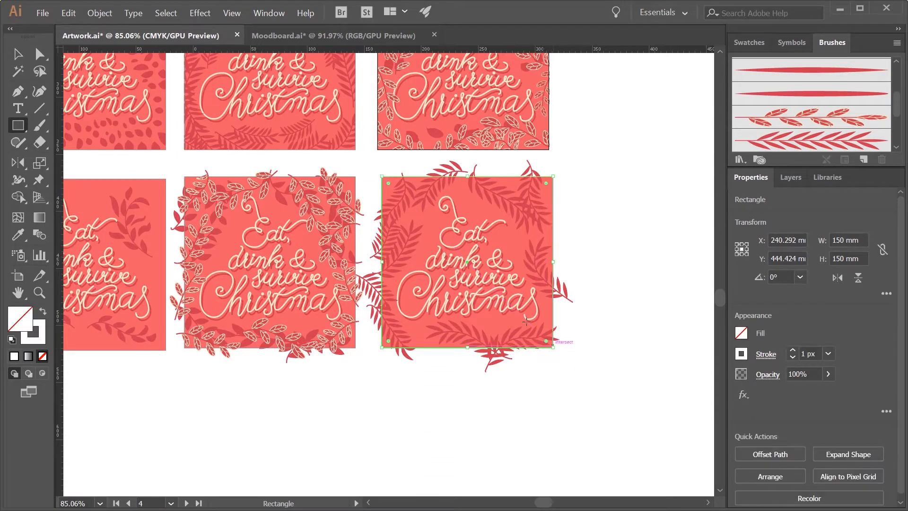
pyautogui.press('v')
pyautogui.moveTo(377, 180); pyautogui.dragTo(376, 179)
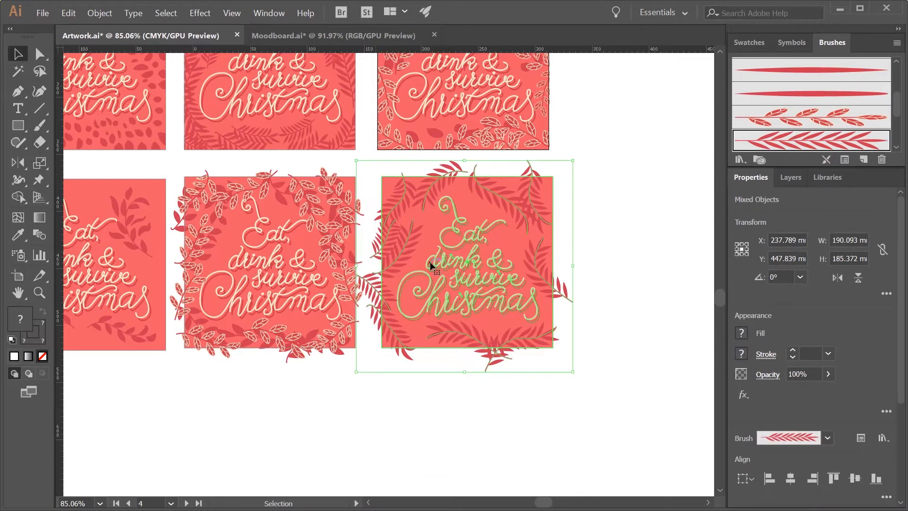
pyautogui.rightClick(439, 263)
pyautogui.click(467, 331)
# Draw a 150 mm square over the bottom-middle wreath design and make a clipping mask from it and the artwork
pyautogui.hscroll(-3, 386, 421)
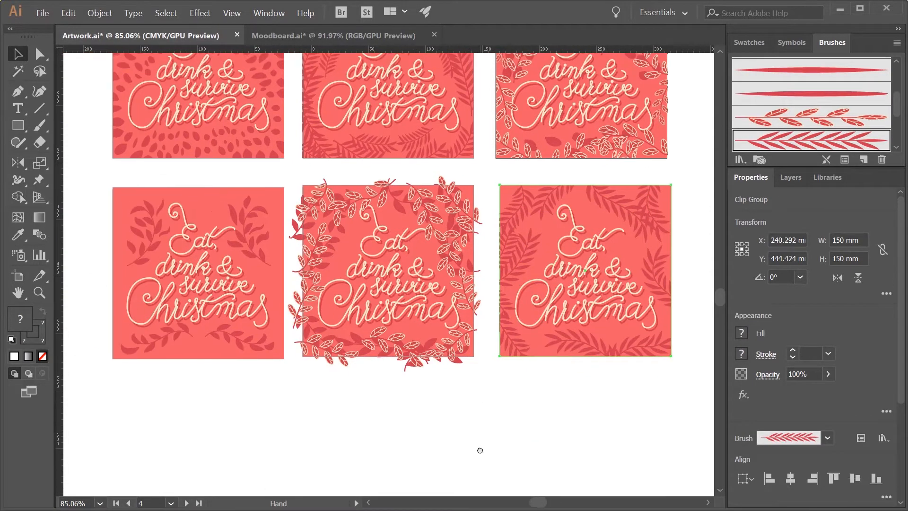
pyautogui.press('m')
pyautogui.moveTo(302, 186); pyautogui.dragTo(473, 357)
pyautogui.press('v')
pyautogui.moveTo(469, 388); pyautogui.dragTo(304, 180)
pyautogui.rightClick(342, 254)
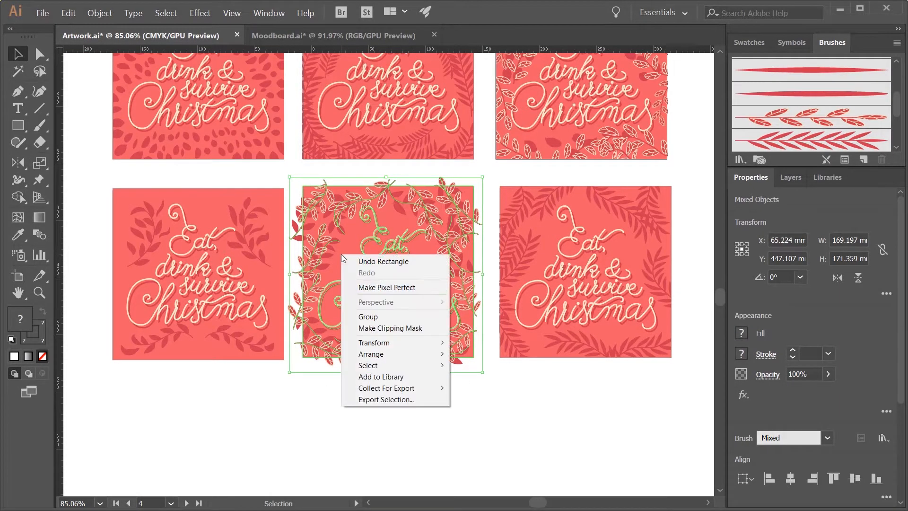
pyautogui.click(391, 328)
# Release the clipping mask of the bottom-middle wreath design
pyautogui.scroll(3, 343, 427)
pyautogui.scroll(1, 342, 429)
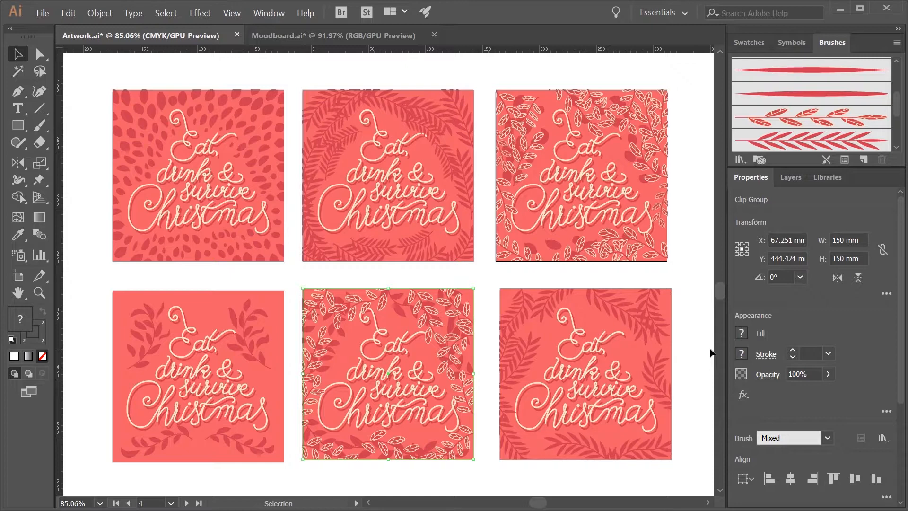
pyautogui.click(358, 421)
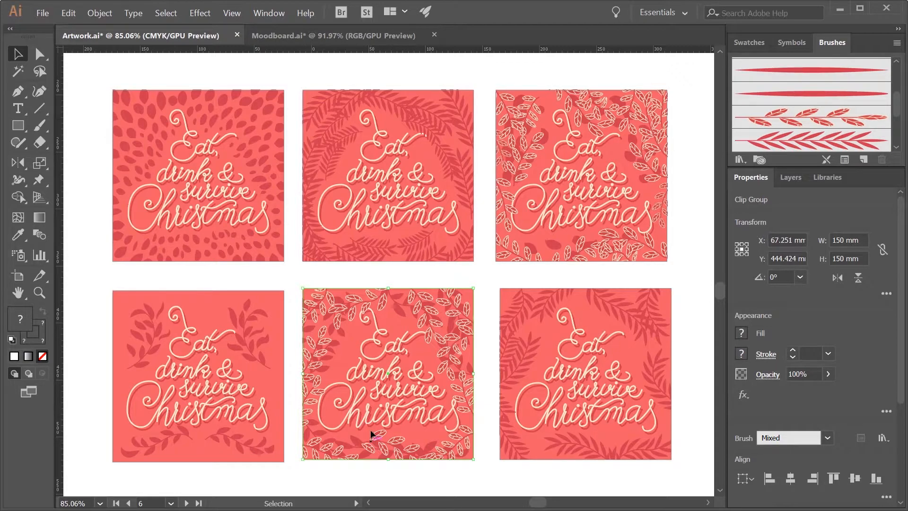
pyautogui.press('z')
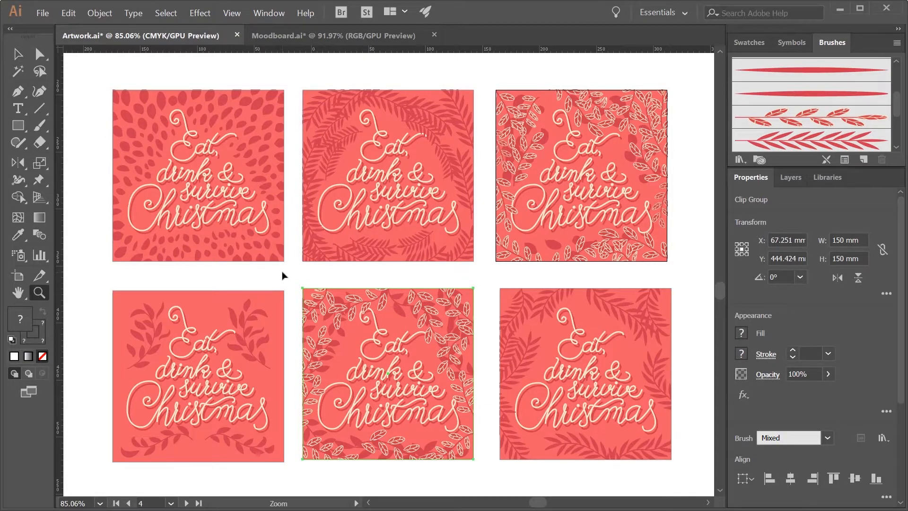
pyautogui.moveTo(284, 276); pyautogui.dragTo(435, 390)
pyautogui.press('space')
pyautogui.moveTo(437, 393); pyautogui.dragTo(336, 173)
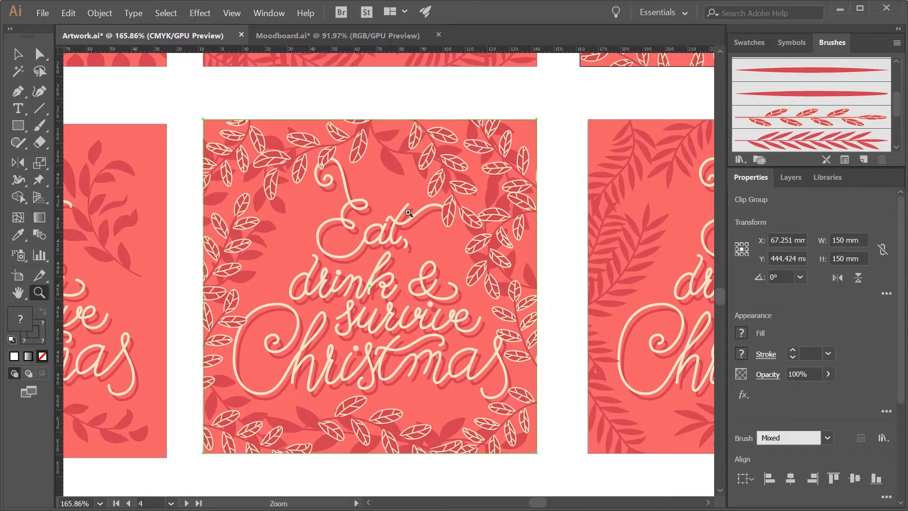
pyautogui.rightClick(390, 176)
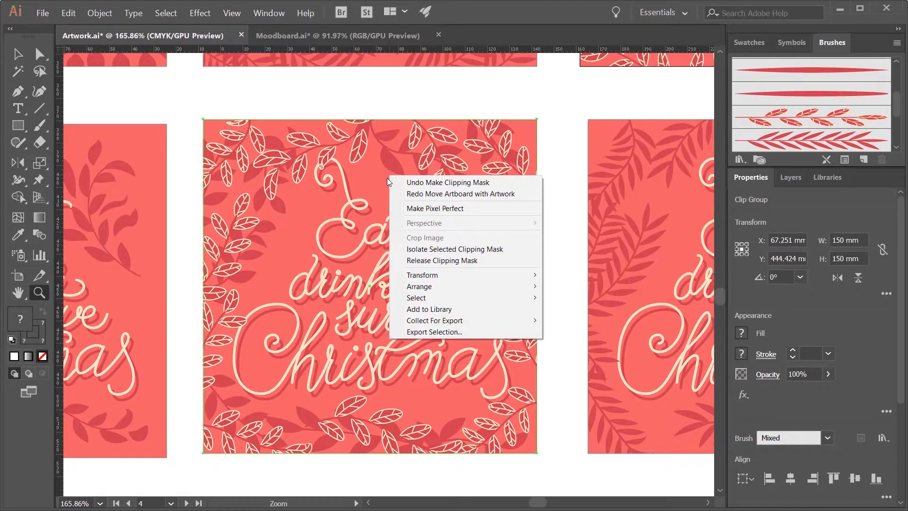
pyautogui.click(434, 260)
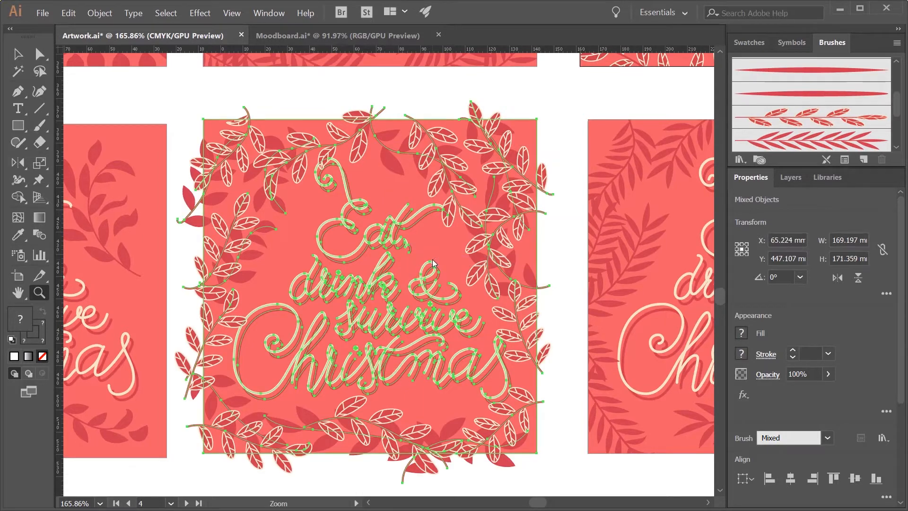
# Deselect the released artwork and delete only the invisible clipping square around the wreath design
pyautogui.press('v')
pyautogui.hotkey('ctrl', 'shift', 'a')
pyautogui.click(324, 453)
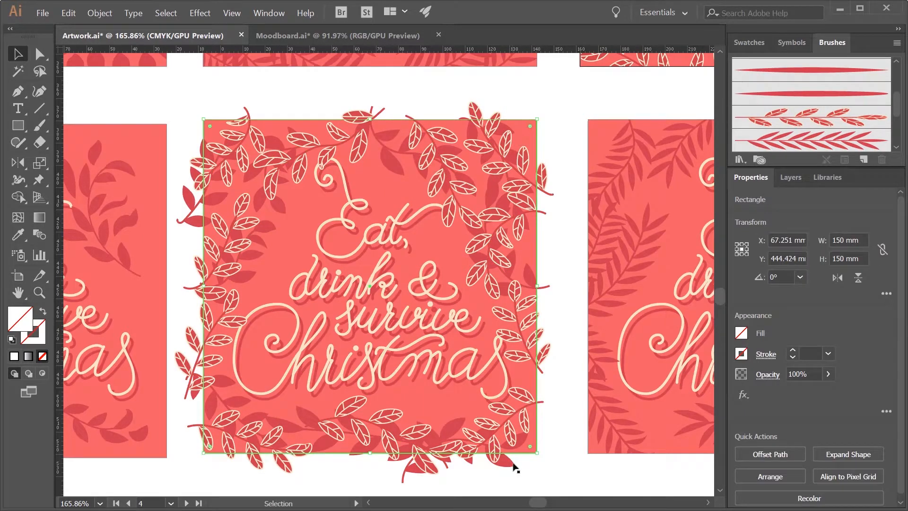
pyautogui.click(562, 471)
# Select the bottom-middle wreath foliage without the lettering and group it
pyautogui.scroll(-1, 182, 88)
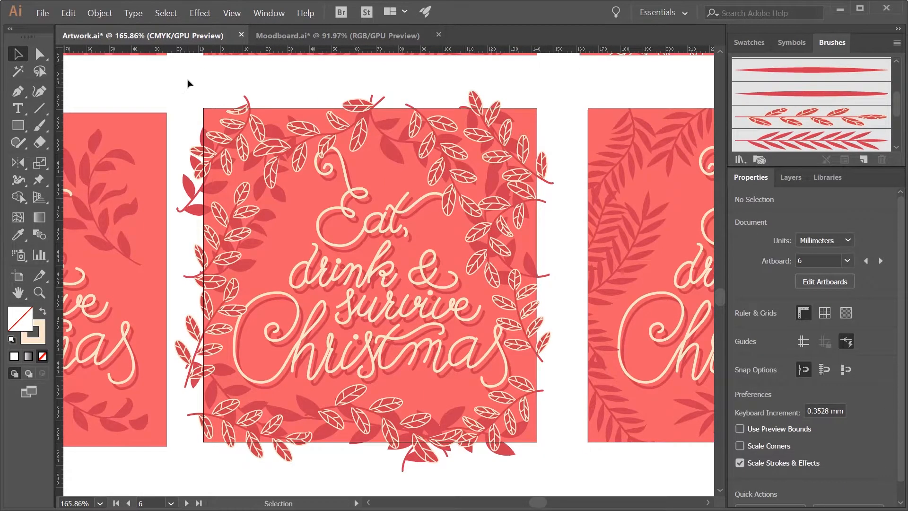
pyautogui.moveTo(188, 83); pyautogui.dragTo(554, 467)
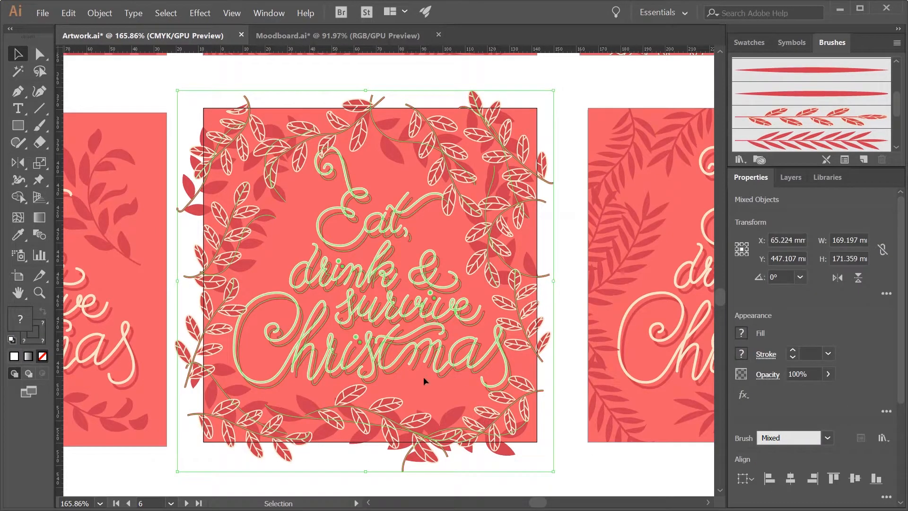
pyautogui.keyDown('shift'); pyautogui.click(402, 378); pyautogui.keyUp('shift')
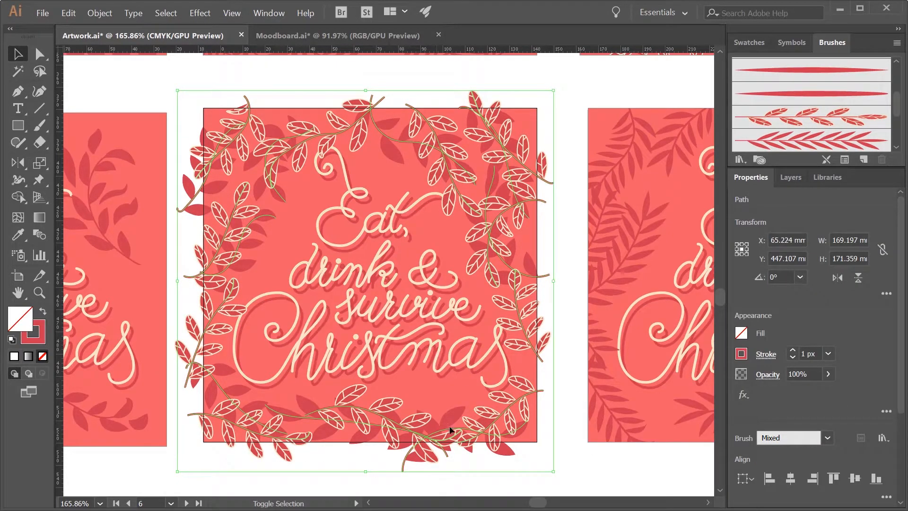
pyautogui.hotkey('ctrl', 'g')
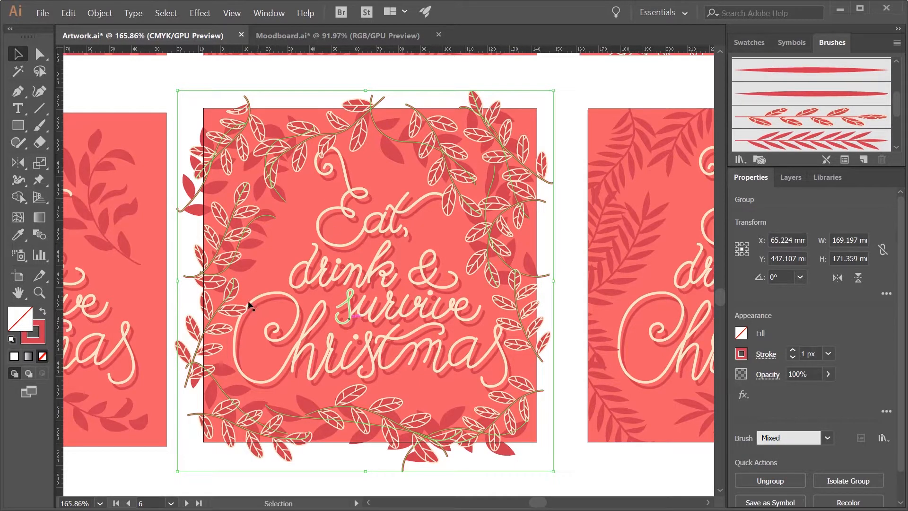
# Cut the lettering group of the bottom-middle design, paste it in back at the same position and deselect it
pyautogui.click(413, 388)
pyautogui.click(413, 388)
pyautogui.click(314, 367)
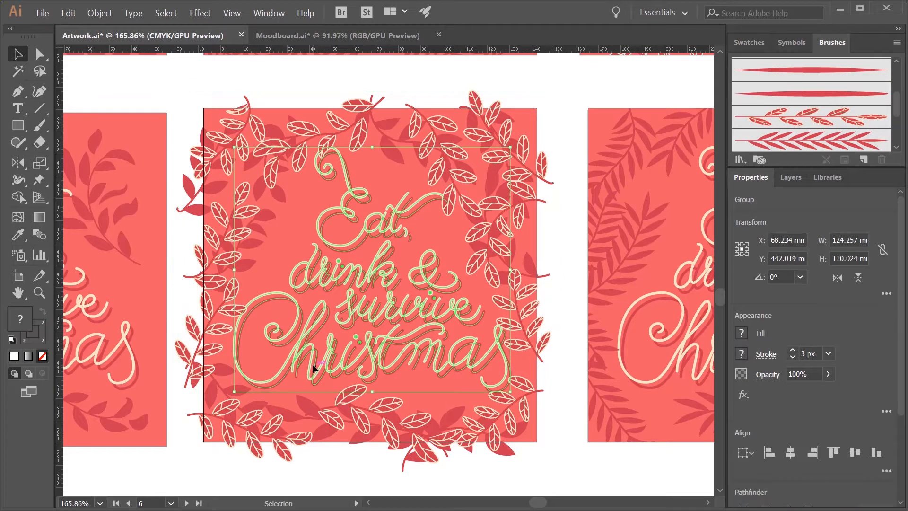
pyautogui.hotkey('ctrl', 'x')
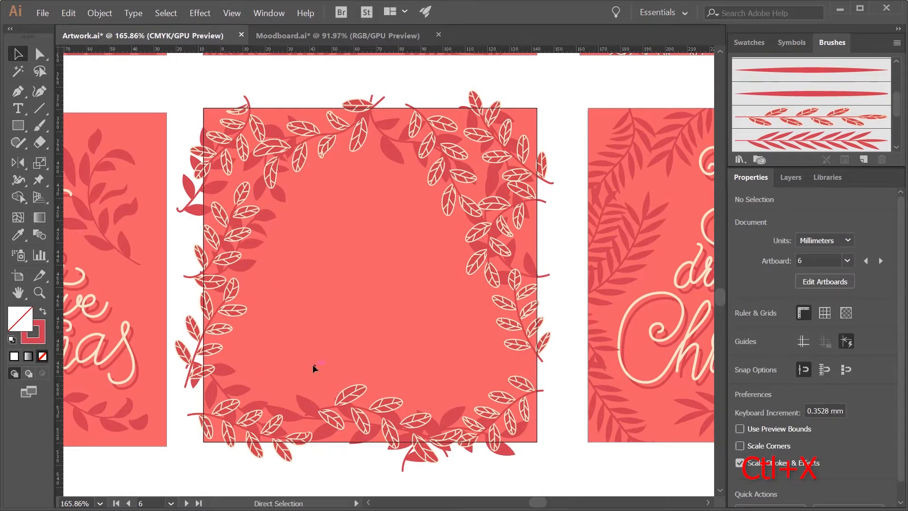
pyautogui.hotkey('ctrl', 'b')
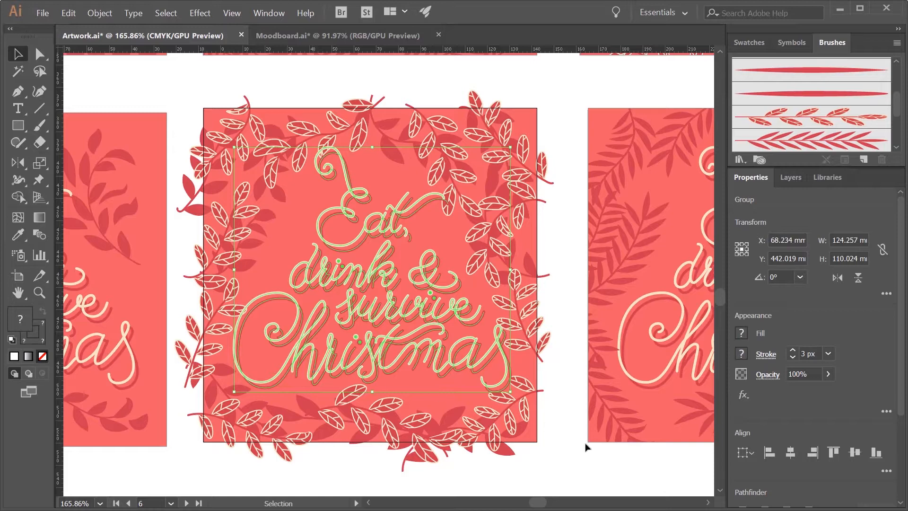
pyautogui.click(568, 458)
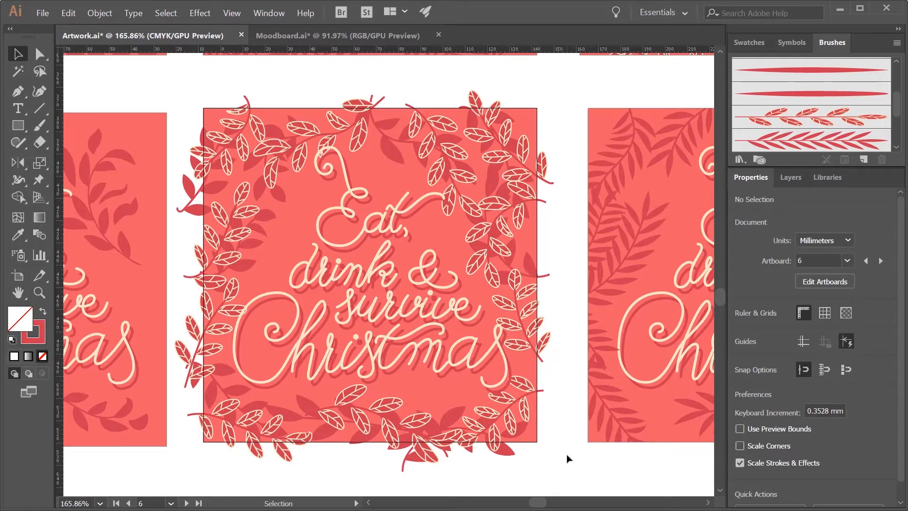
# Ungroup the lettering of the bottom-middle design
pyautogui.click(458, 362)
pyautogui.click(99, 13)
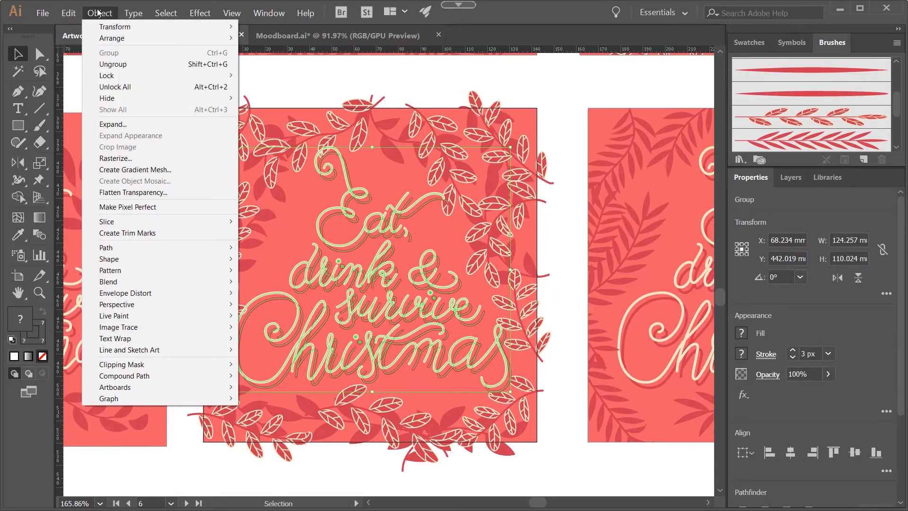
pyautogui.click(110, 65)
# Bring the bottom-middle foliage group forward one level and set its opacity to 80%
pyautogui.click(455, 470)
pyautogui.click(423, 447)
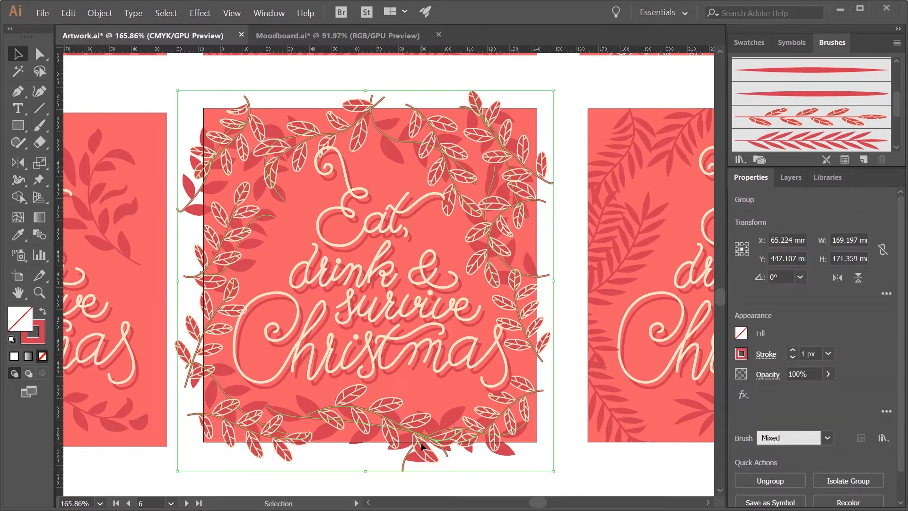
pyautogui.rightClick(422, 447)
pyautogui.moveTo(466, 393)
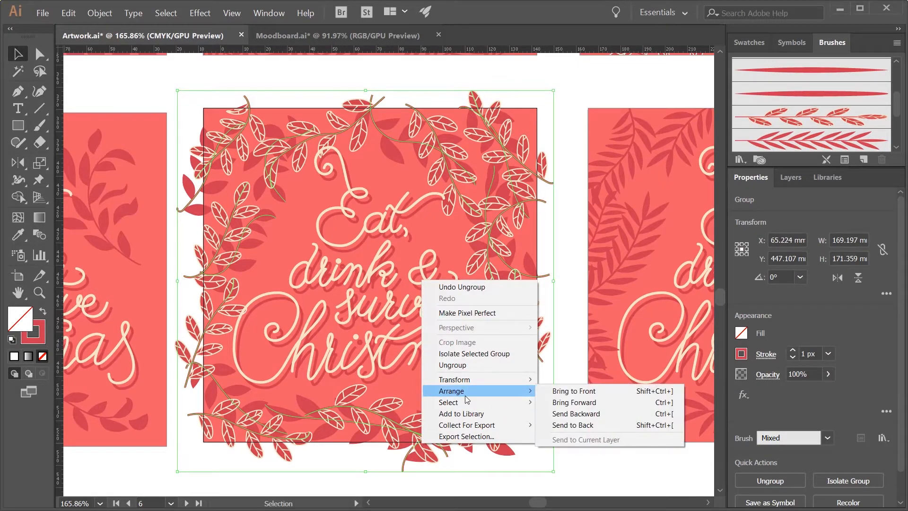
pyautogui.click(577, 402)
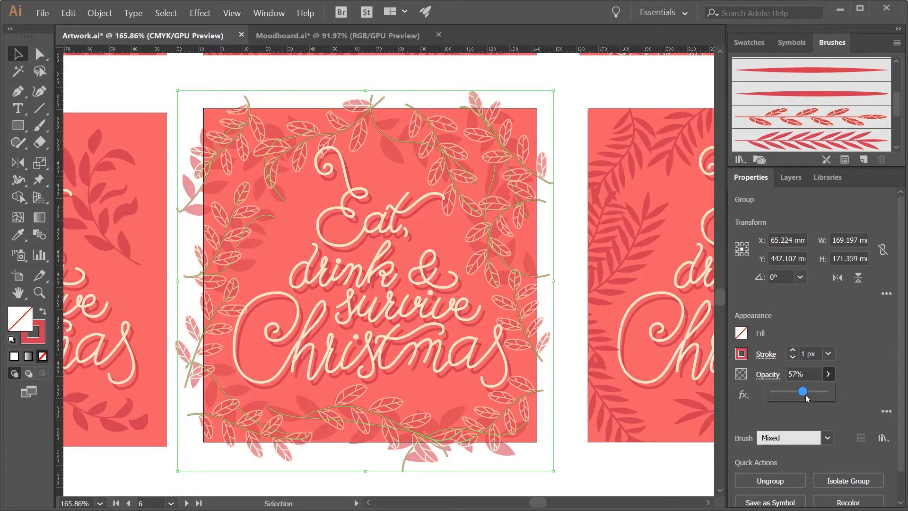
pyautogui.moveTo(811, 394); pyautogui.dragTo(820, 396)
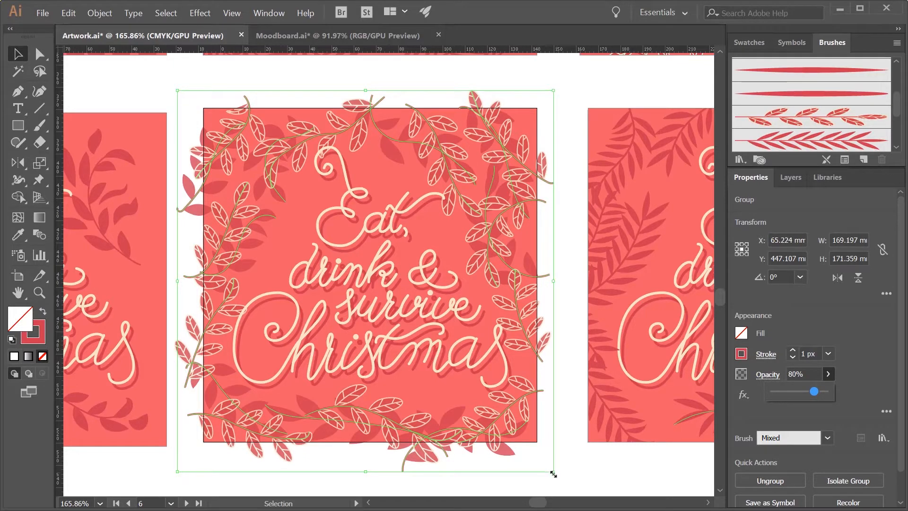
pyautogui.click(571, 468)
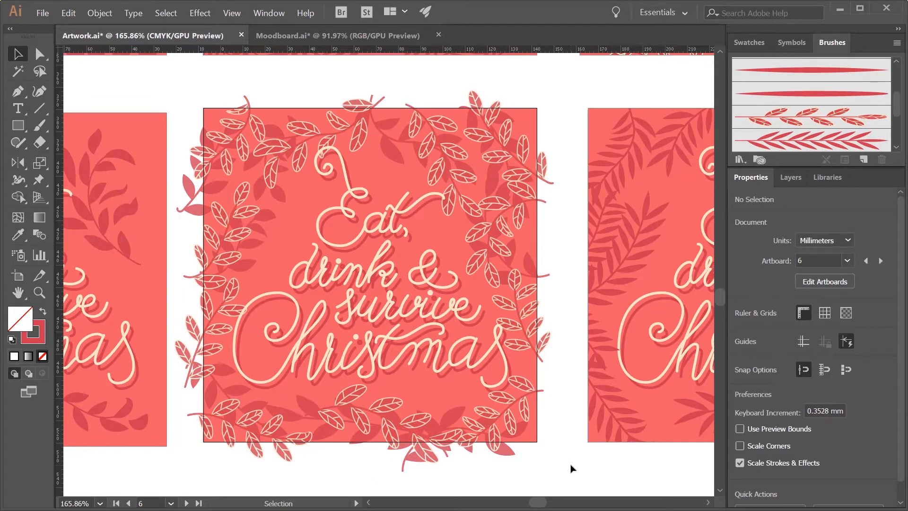
# Draw a rectangle exactly over the bottom-middle square and clip the lettering and wreath to it with a clipping mask
pyautogui.click(18, 126)
pyautogui.moveTo(203, 108)
pyautogui.mouseDown()
pyautogui.moveTo(543, 408)
pyautogui.moveTo(549, 426)
pyautogui.moveTo(538, 440)
pyautogui.moveTo(278, 203)
pyautogui.moveTo(196, 97)
pyautogui.mouseUp()
pyautogui.press('v')
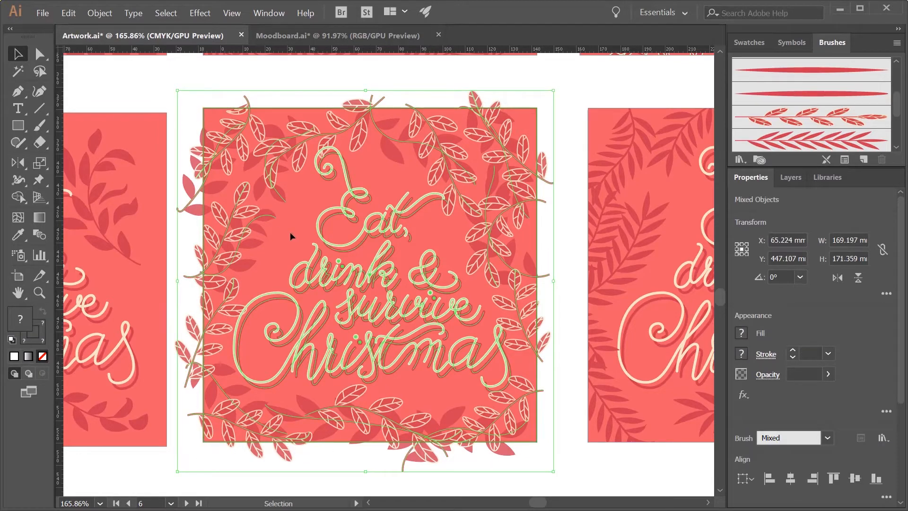
pyautogui.rightClick(330, 283)
pyautogui.click(364, 353)
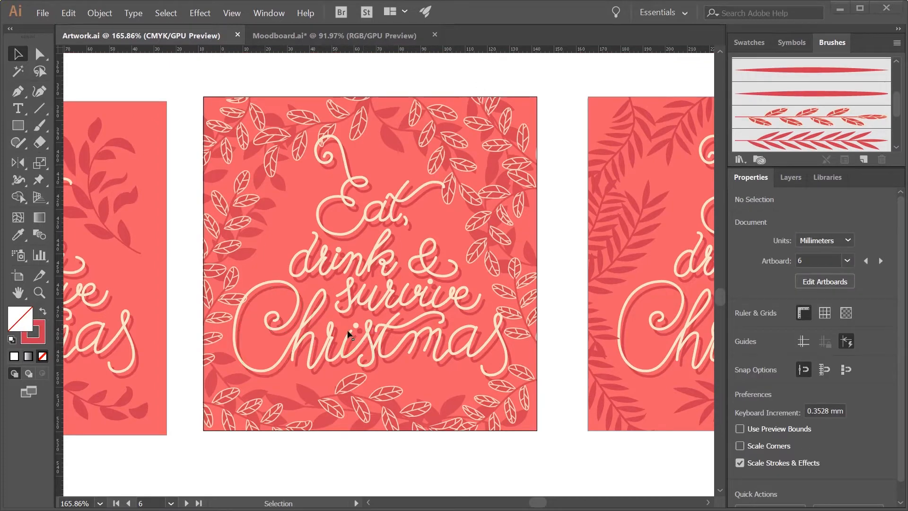
# Isolate the red shadow lettering group inside the bottom-middle clip group
pyautogui.press('z')
pyautogui.moveTo(327, 257); pyautogui.dragTo(398, 327)
pyautogui.press('space')
pyautogui.moveTo(397, 327); pyautogui.dragTo(322, 242)
pyautogui.press('v')
pyautogui.doubleClick(316, 315)
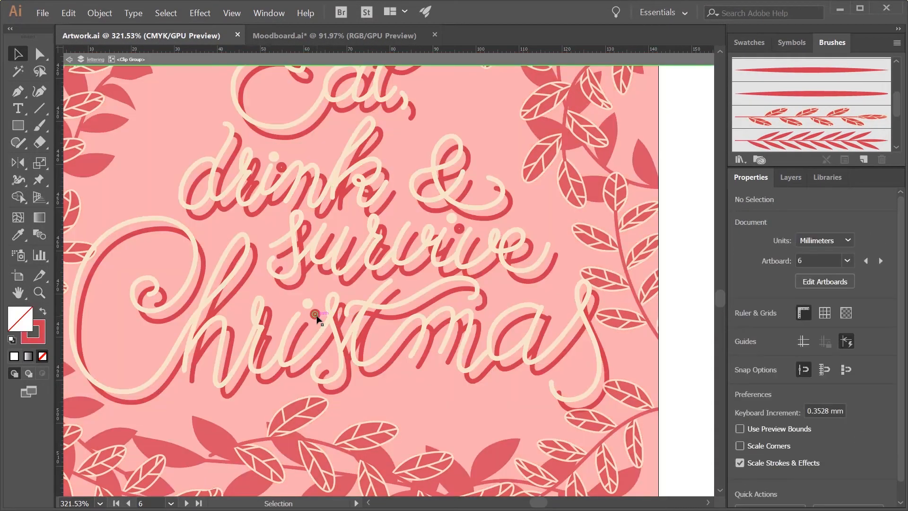
pyautogui.doubleClick(315, 314)
# Fill the three shadow i-dots in "drink", "survive" and "Christmas" with the darker red swatch and leave isolation mode
pyautogui.click(315, 314)
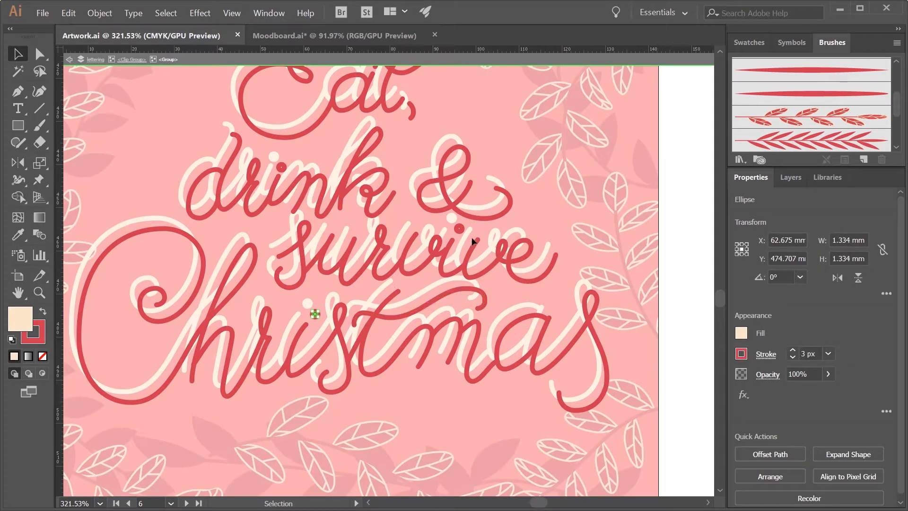
pyautogui.keyDown('shift'); pyautogui.click(460, 229); pyautogui.keyUp('shift')
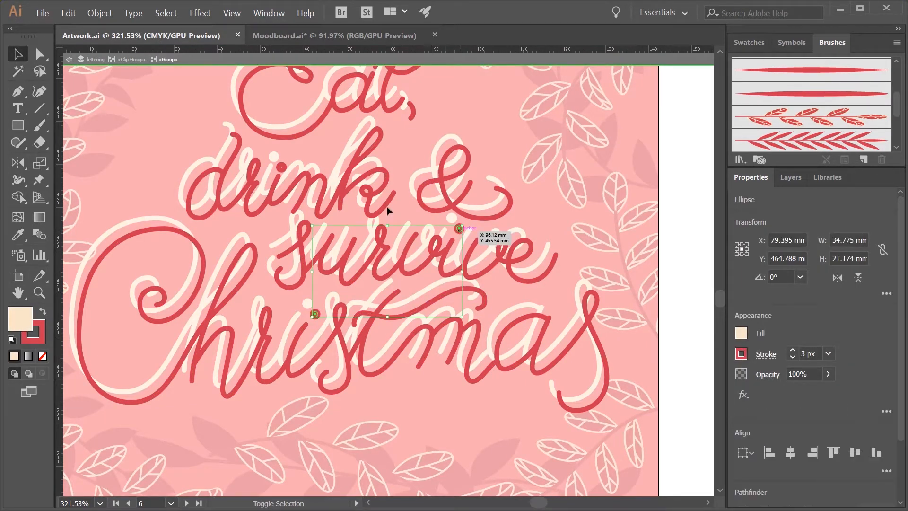
pyautogui.keyDown('shift'); pyautogui.click(281, 166); pyautogui.keyUp('shift')
pyautogui.click(749, 42)
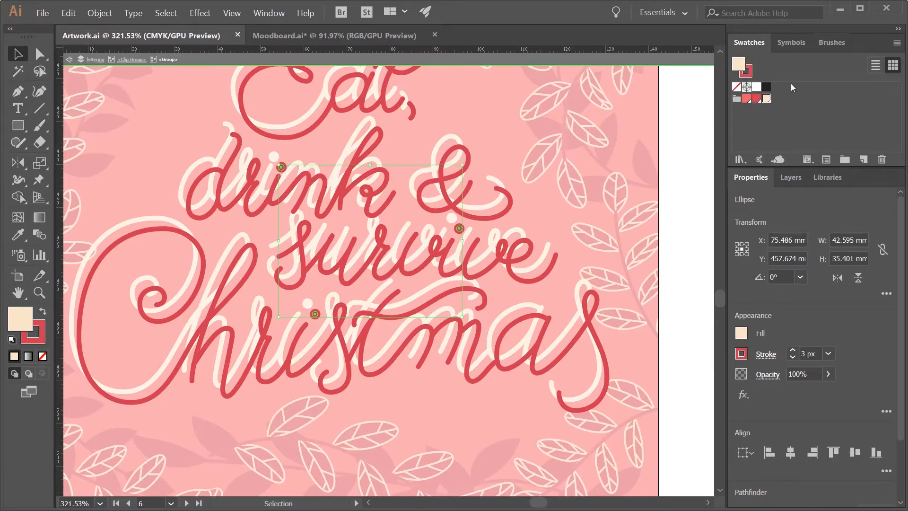
pyautogui.click(756, 99)
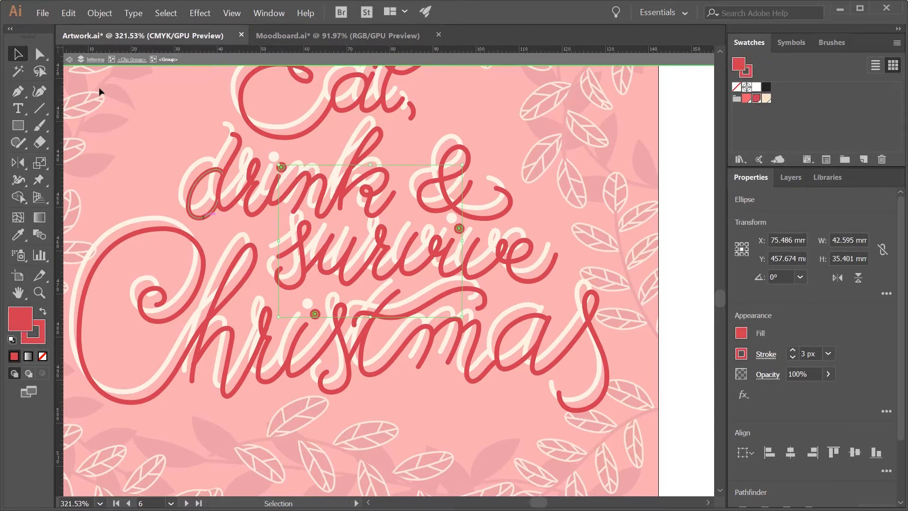
pyautogui.click(69, 59)
pyautogui.click(67, 59)
pyautogui.click(68, 59)
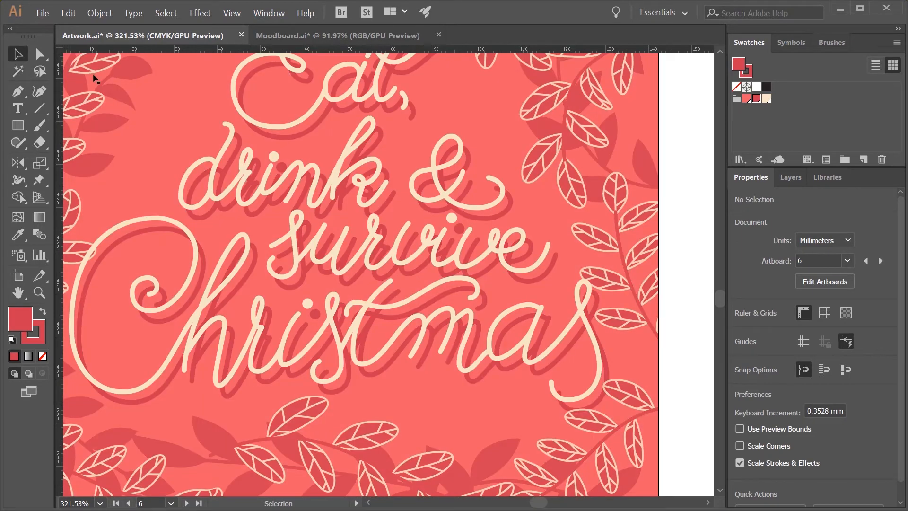
# Start exporting artboard 6 as the Photoshop file Artwork.psd, with Use Artboards enabled and the range set to 6
pyautogui.press('z')
pyautogui.keyDown('alt'); pyautogui.click(369, 265); pyautogui.keyUp('alt')
pyautogui.moveTo(387, 232); pyautogui.dragTo(376, 284)
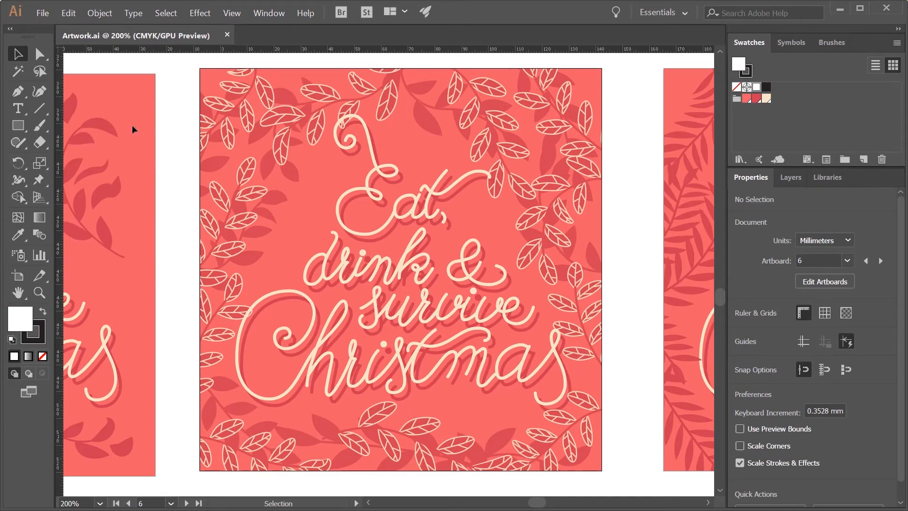
pyautogui.click(43, 12)
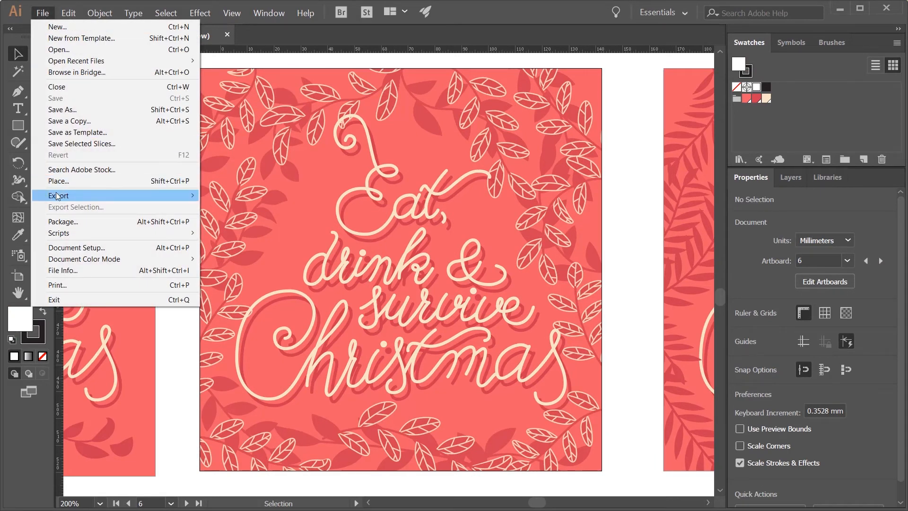
pyautogui.moveTo(57, 196)
pyautogui.click(212, 209)
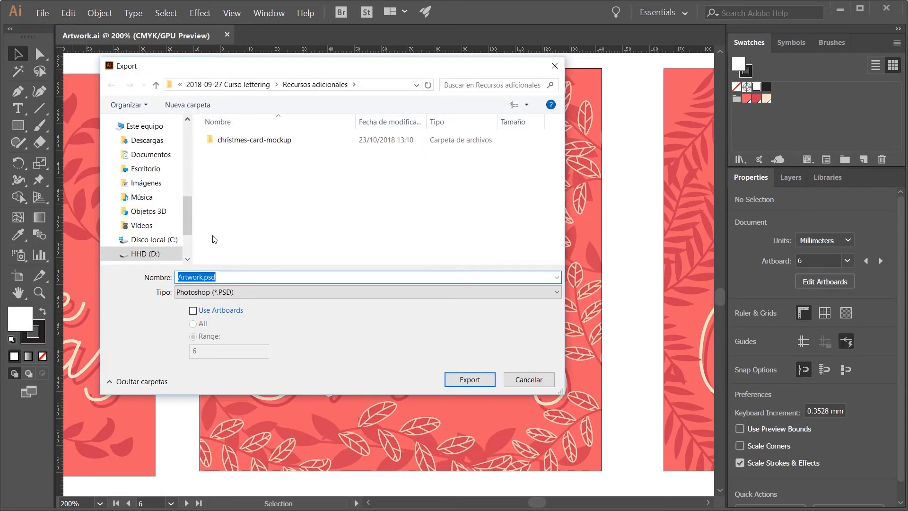
pyautogui.click(193, 311)
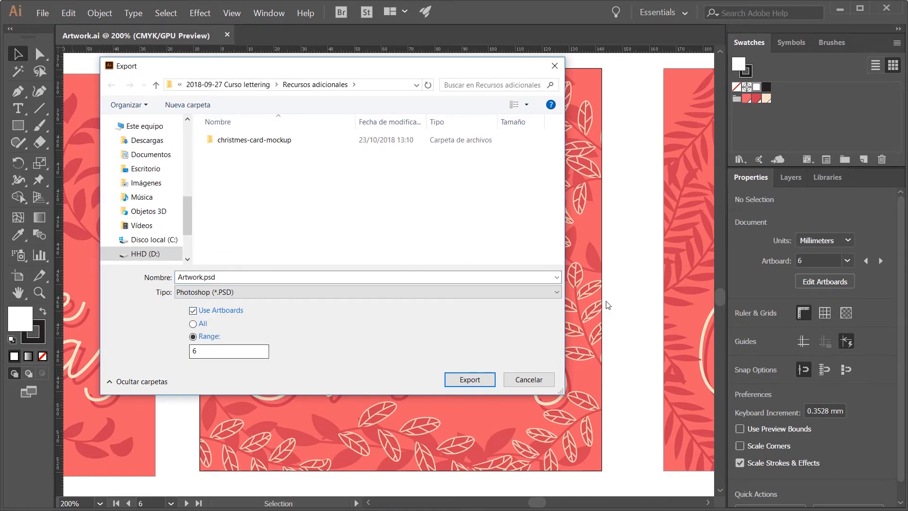
pyautogui.click(556, 292)
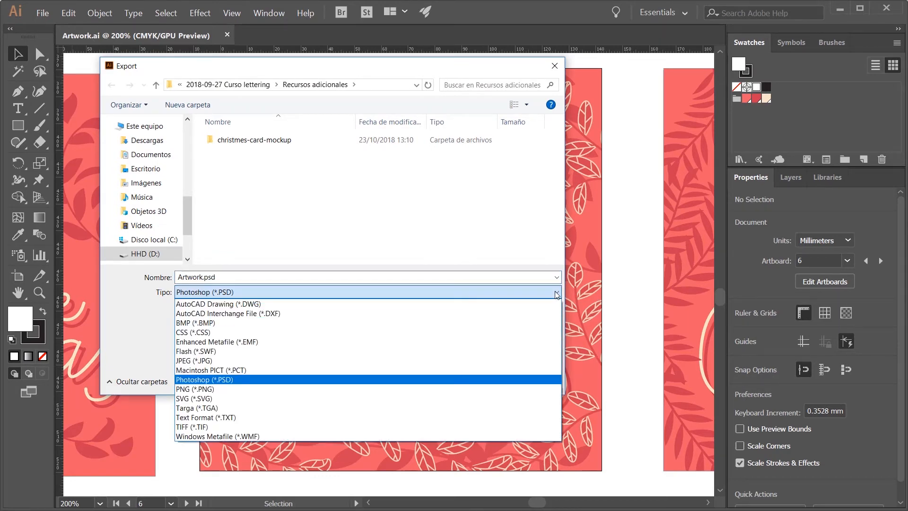
pyautogui.click(405, 379)
pyautogui.click(476, 378)
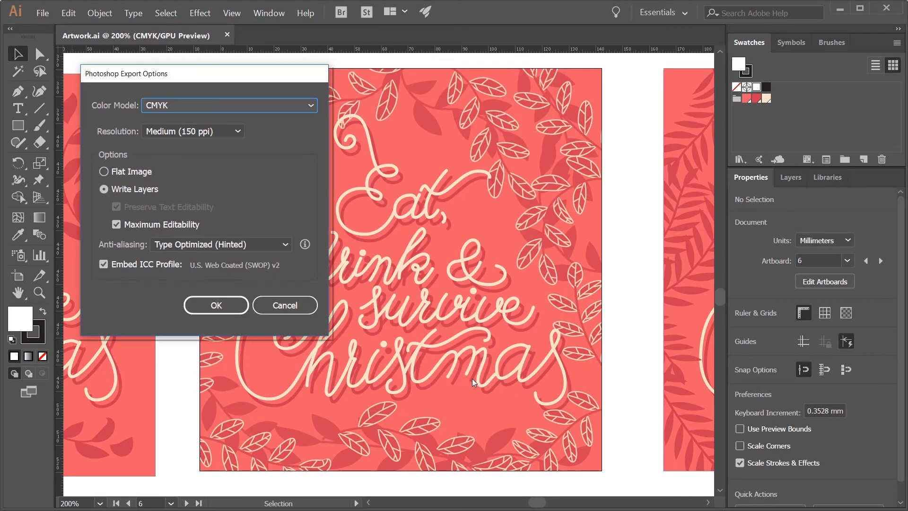
# Set the Photoshop export resolution to High (300 ppi) and write the file
pyautogui.click(241, 131)
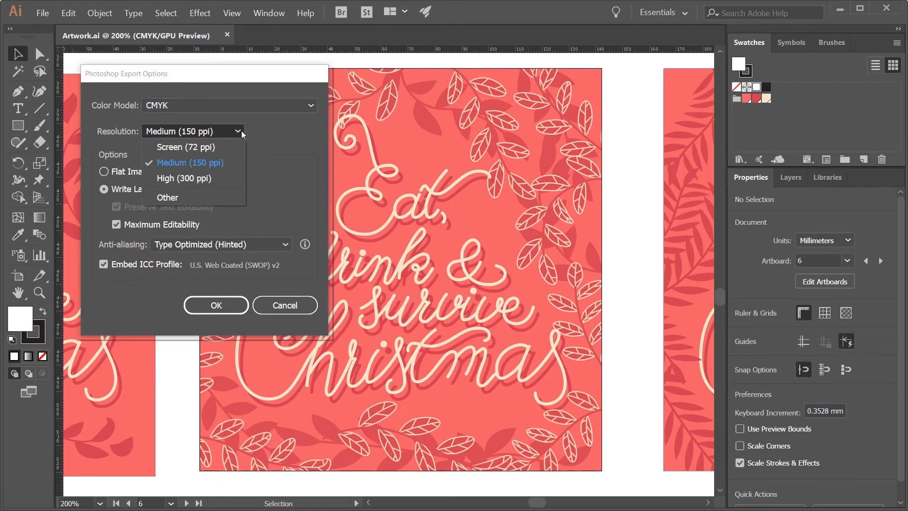
pyautogui.click(218, 178)
pyautogui.click(218, 308)
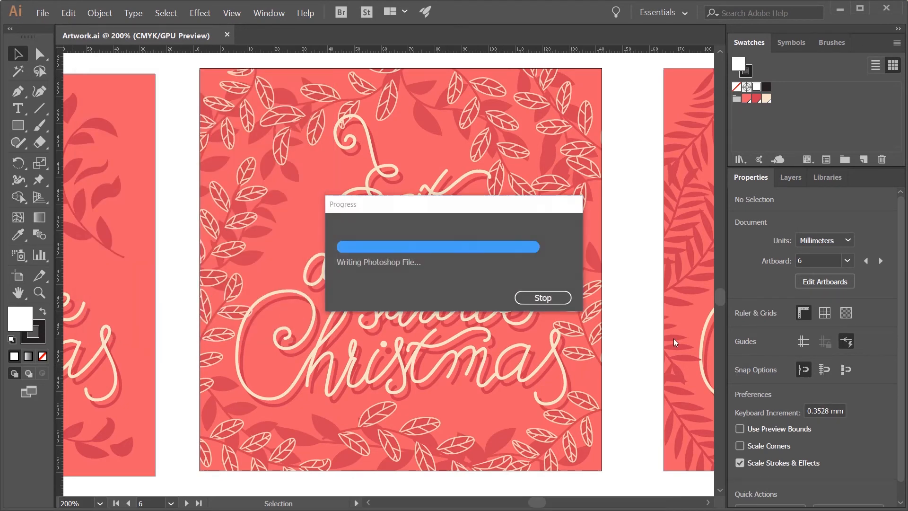